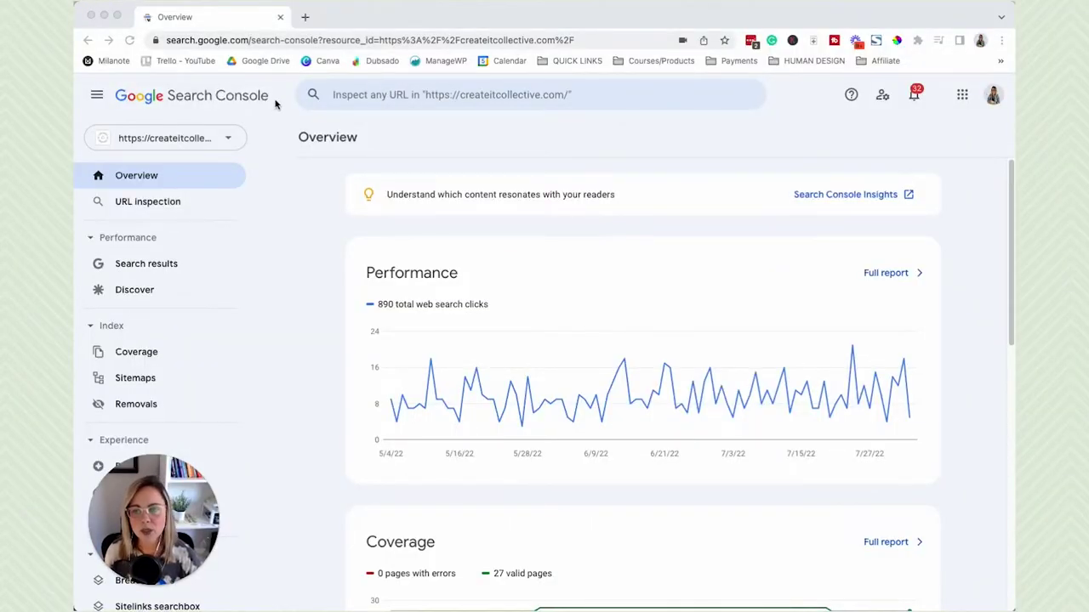
- Open Search Console Insights for the site and review its past-28-days site overview
{"action": "left_click", "coordinate": [210, 40]}
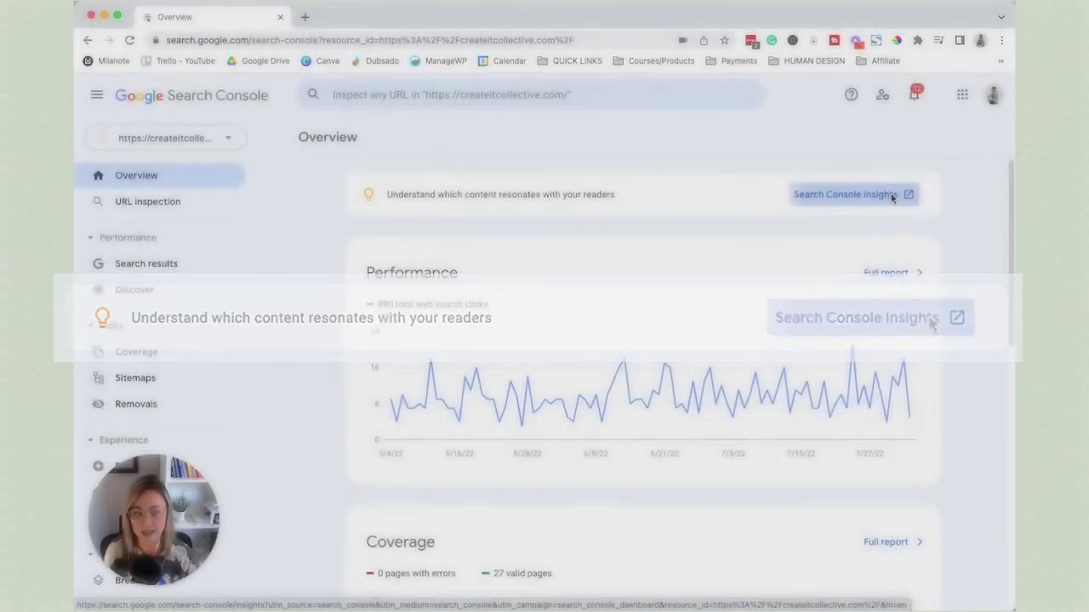
{"action": "left_click", "coordinate": [889, 195]}
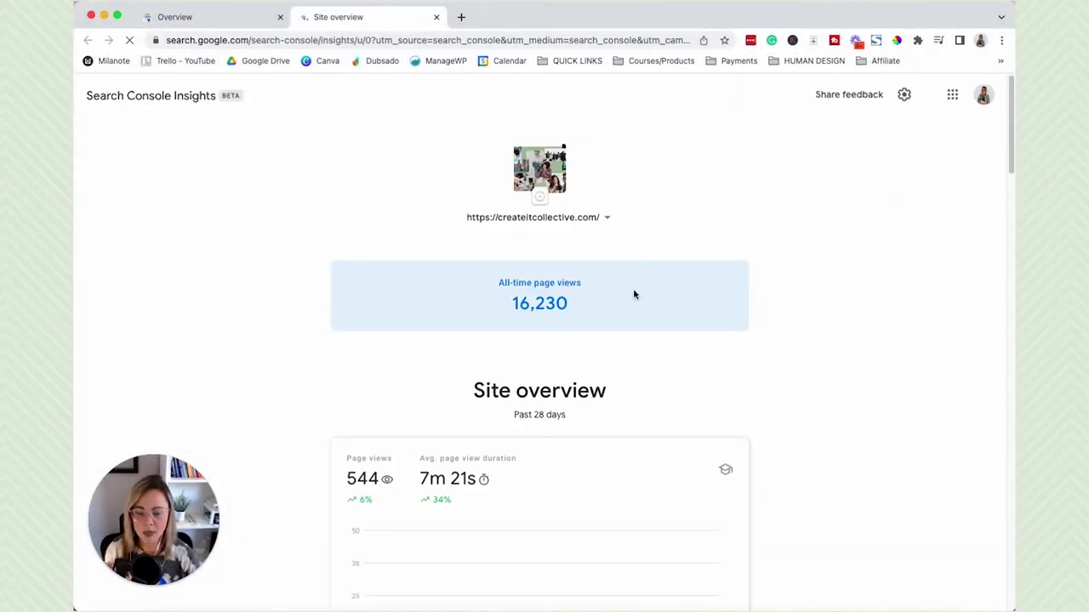
{"action": "scroll", "coordinate": [733, 355], "scroll_direction": "down", "scroll_amount": 1}
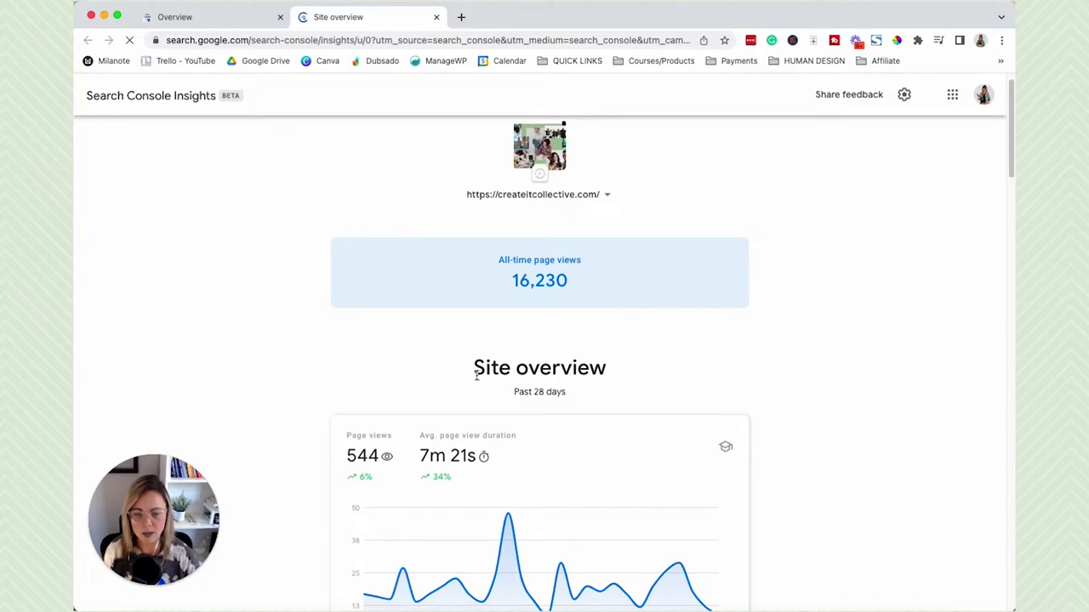
{"action": "left_click_drag", "start_coordinate": [470, 375], "coordinate": [626, 396]}
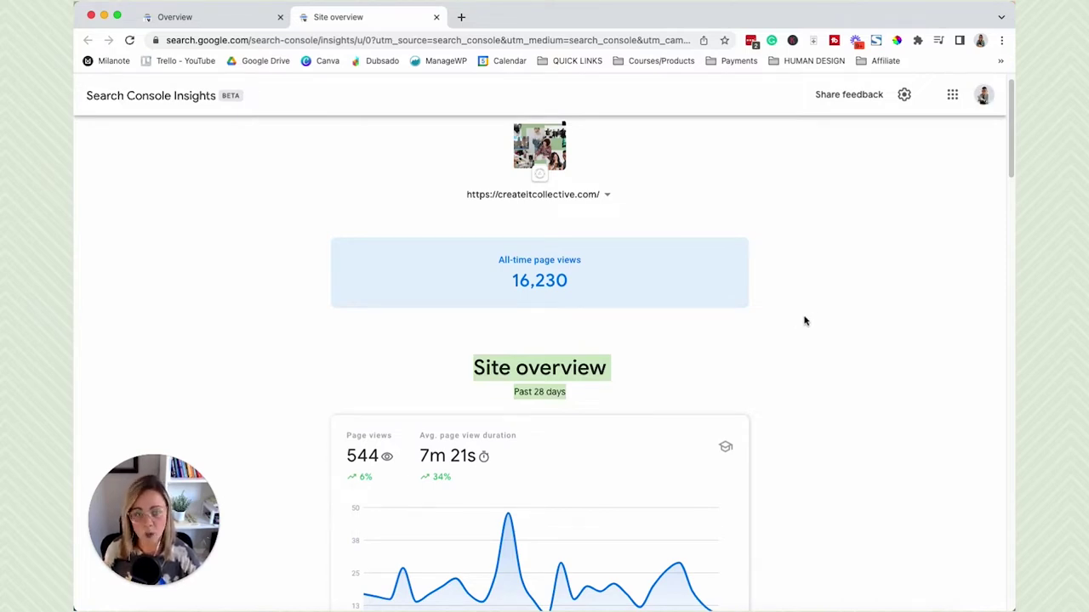
{"action": "scroll", "coordinate": [794, 338], "scroll_direction": "down", "scroll_amount": 1}
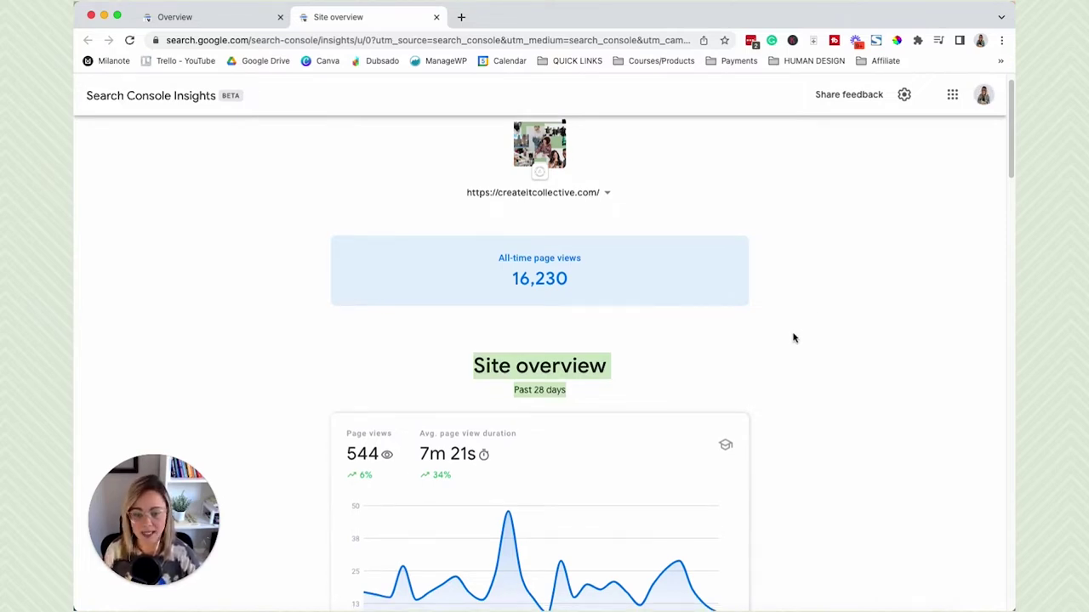
{"action": "scroll", "coordinate": [885, 389], "scroll_direction": "down", "scroll_amount": 10}
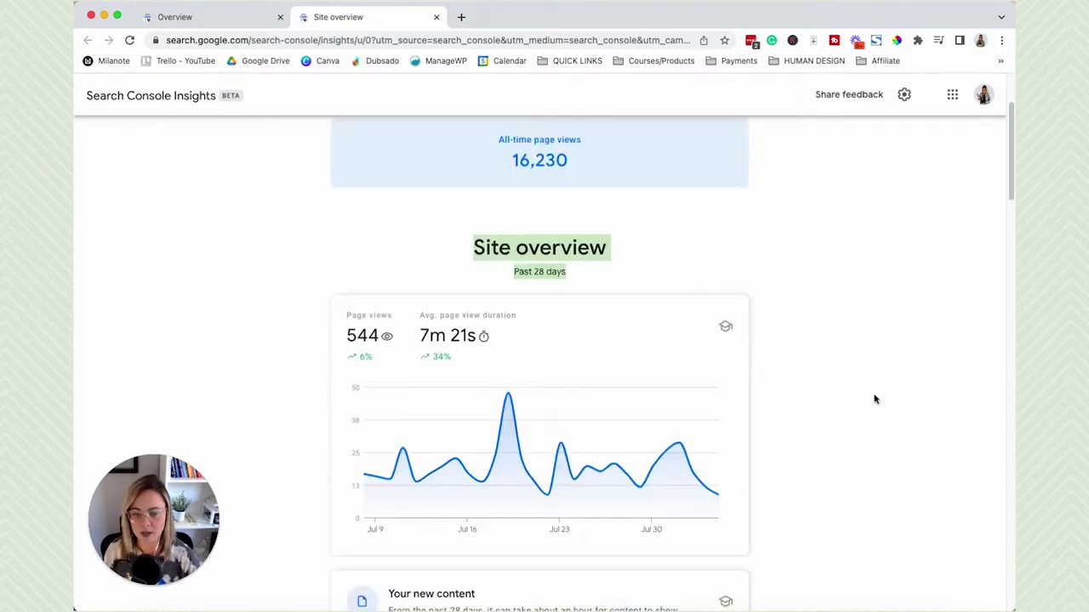
{"action": "scroll", "coordinate": [874, 398], "scroll_direction": "down", "scroll_amount": 4}
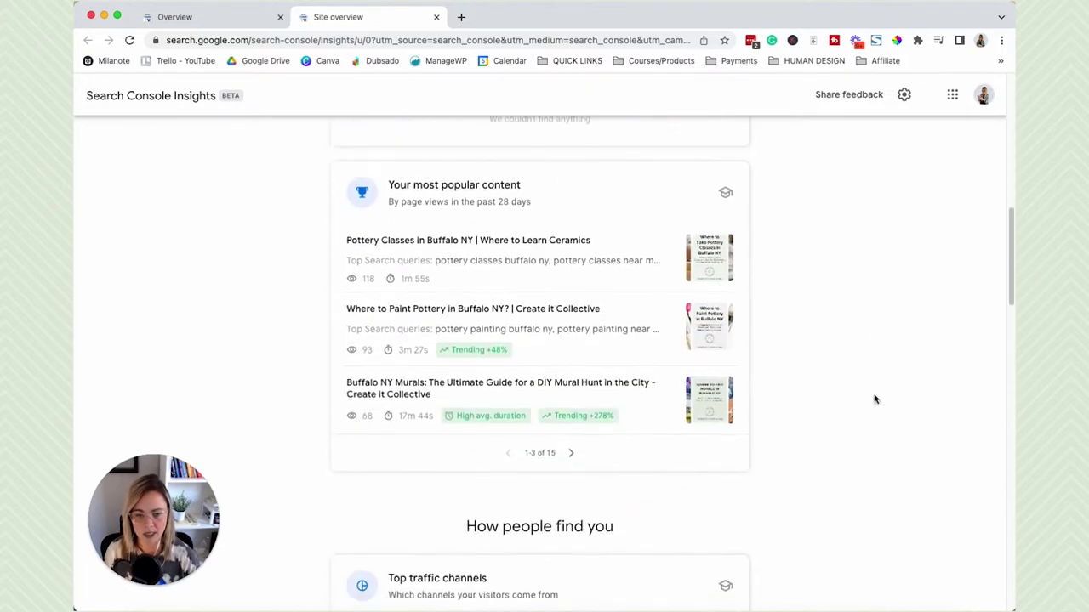
- Page through the Insights popular content list and scroll through the rest of the overview
{"action": "left_click", "coordinate": [571, 453]}
{"action": "left_click", "coordinate": [571, 454]}
{"action": "left_click", "coordinate": [508, 453]}
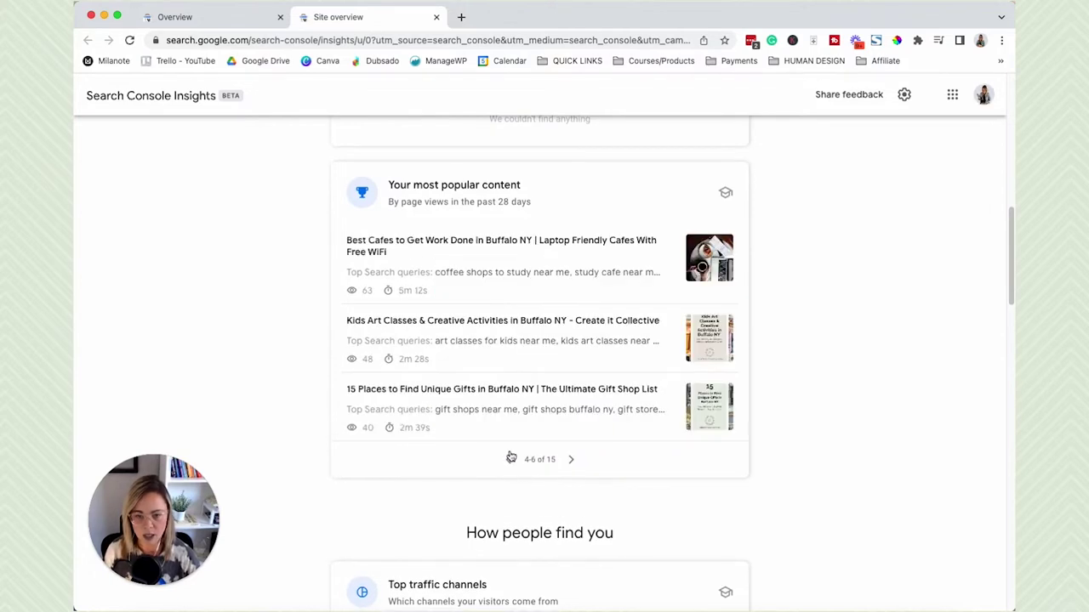
{"action": "left_click", "coordinate": [508, 454]}
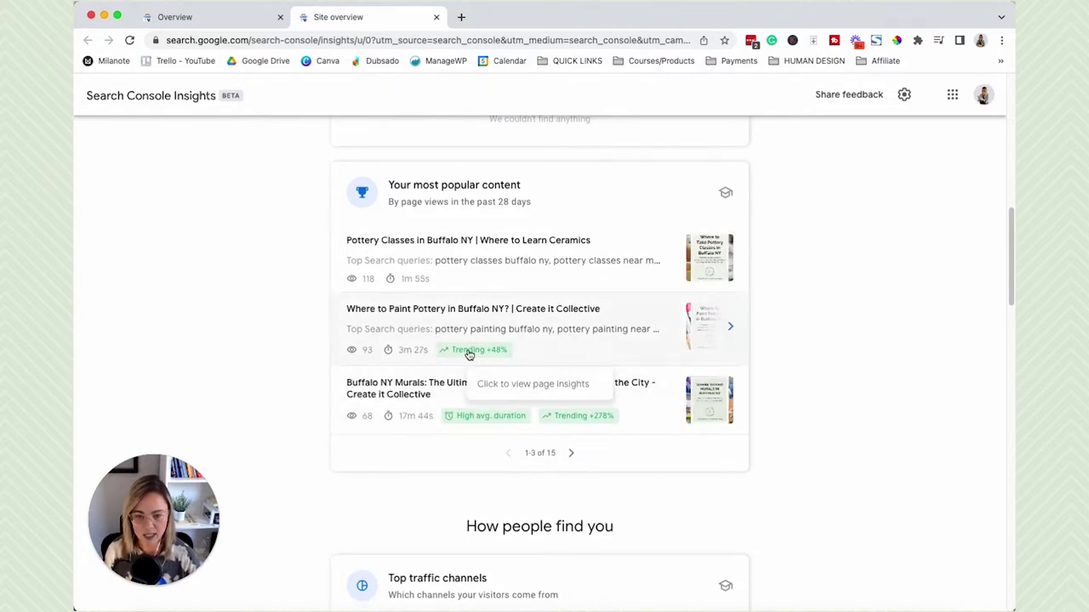
{"action": "mouse_move", "coordinate": [504, 342]}
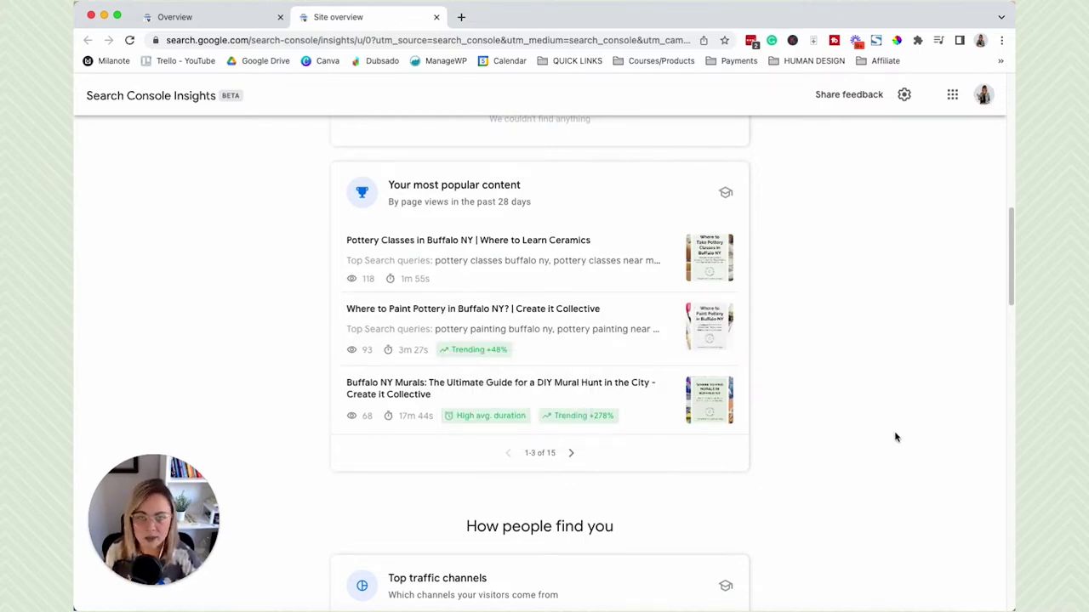
{"action": "scroll", "coordinate": [894, 437], "scroll_direction": "down", "scroll_amount": 5}
{"action": "scroll", "coordinate": [894, 447], "scroll_direction": "down", "scroll_amount": 1}
{"action": "scroll", "coordinate": [907, 399], "scroll_direction": "down", "scroll_amount": 4}
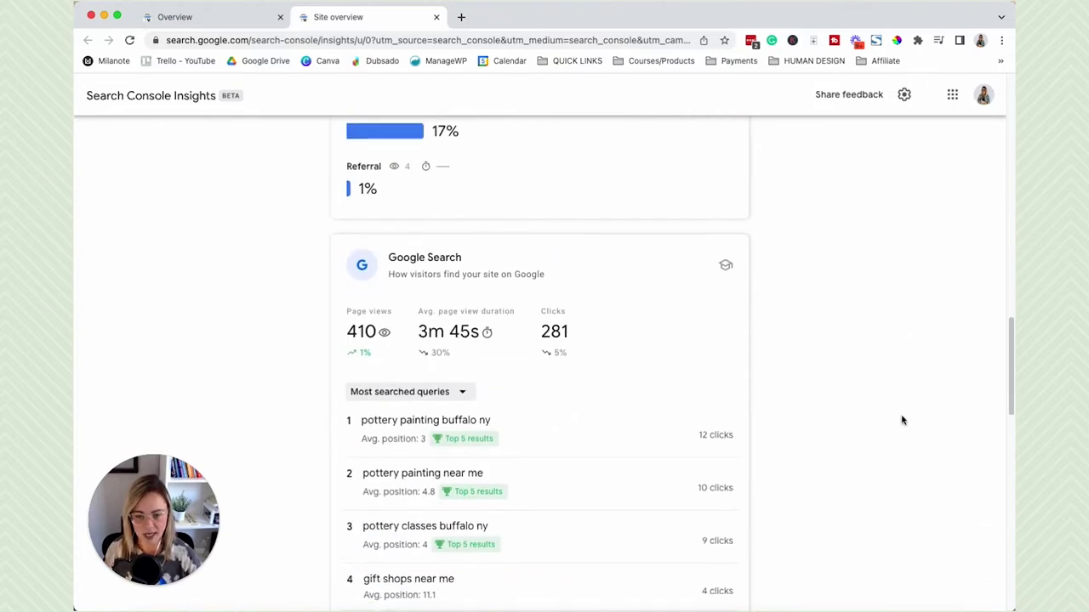
{"action": "scroll", "coordinate": [917, 421], "scroll_direction": "down", "scroll_amount": 1}
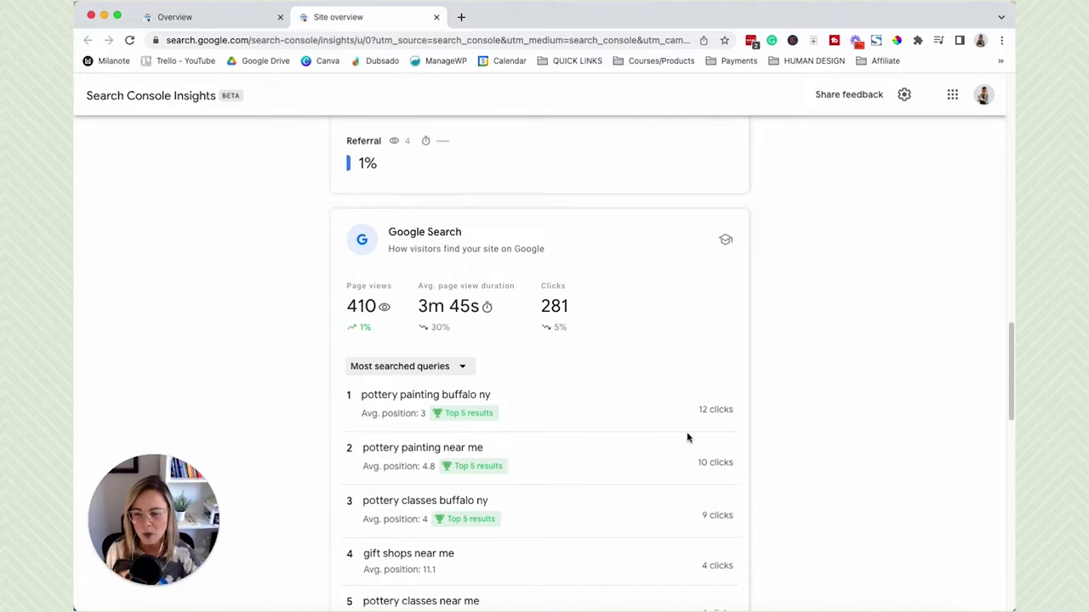
{"action": "scroll", "coordinate": [855, 479], "scroll_direction": "down", "scroll_amount": 10}
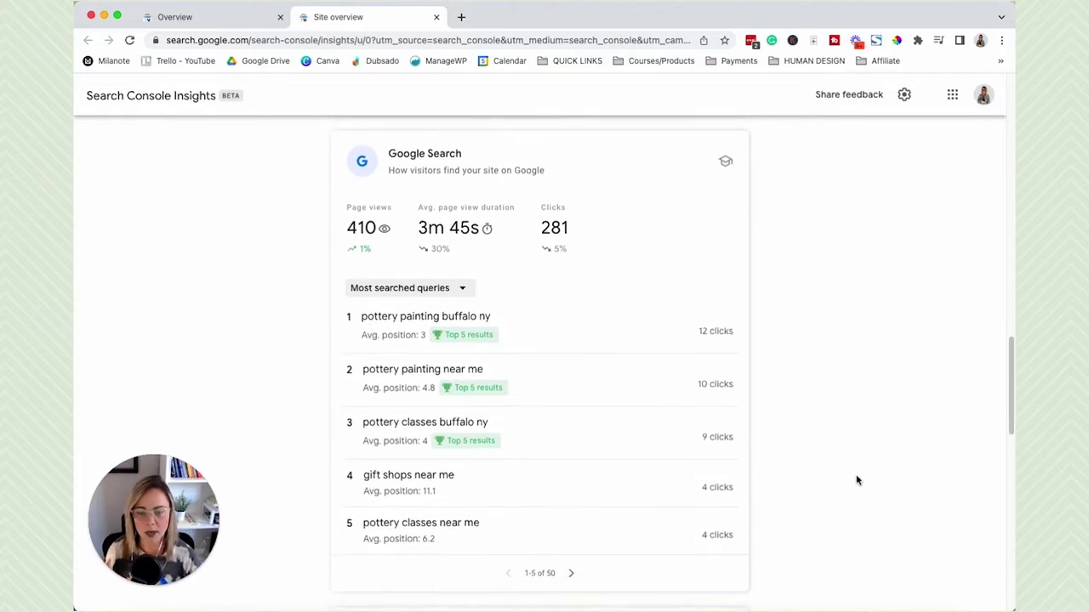
{"action": "scroll", "coordinate": [855, 479], "scroll_direction": "up", "scroll_amount": 15}
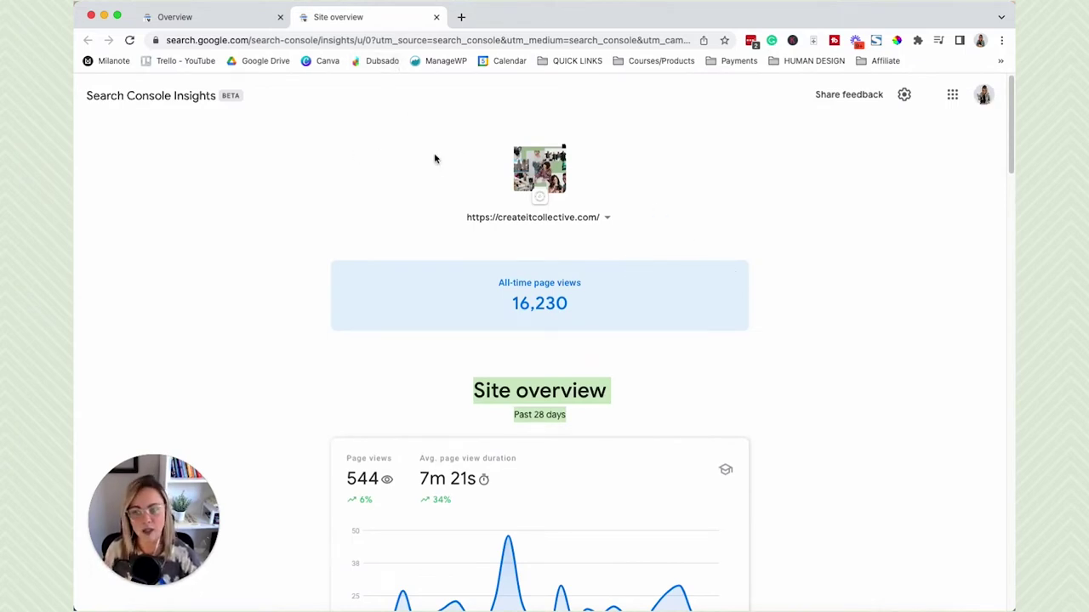
- Leave Insights and open the Performance report for web Search results
{"action": "left_click", "coordinate": [439, 17]}
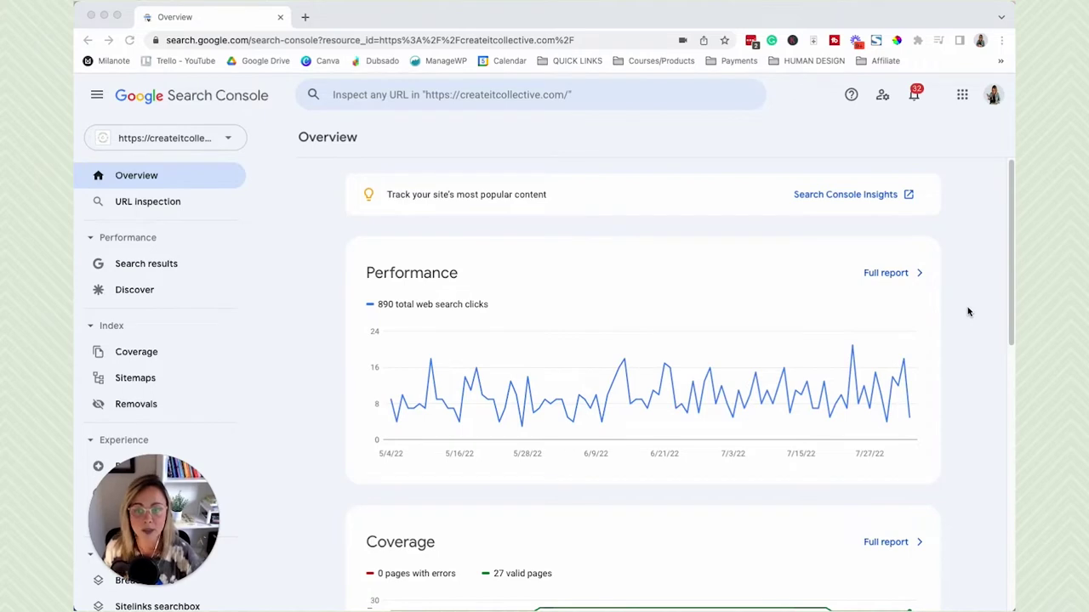
{"action": "left_click", "coordinate": [460, 278]}
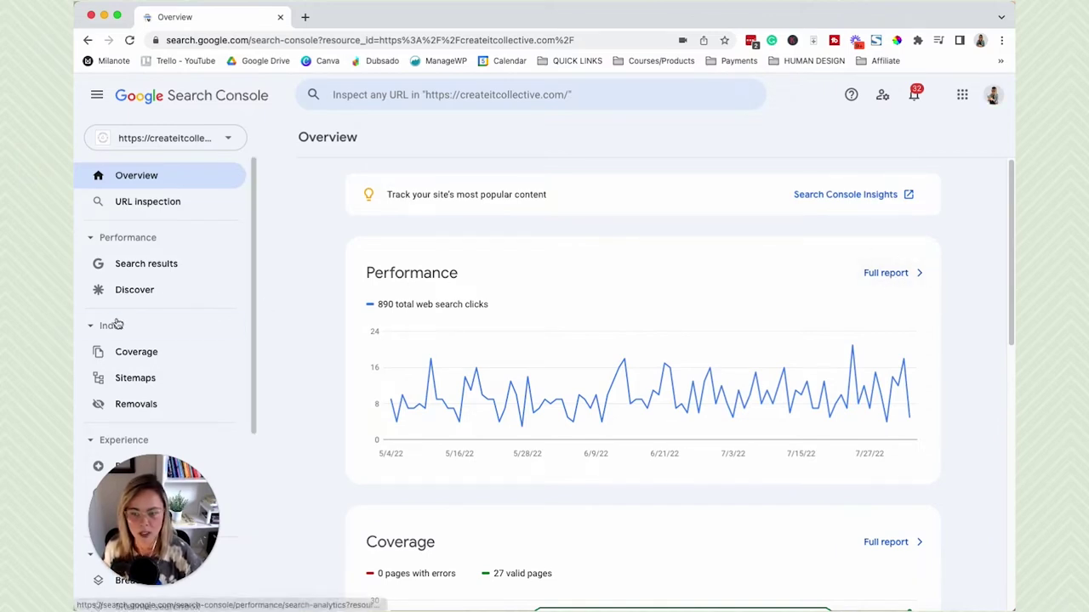
{"action": "left_click", "coordinate": [187, 267]}
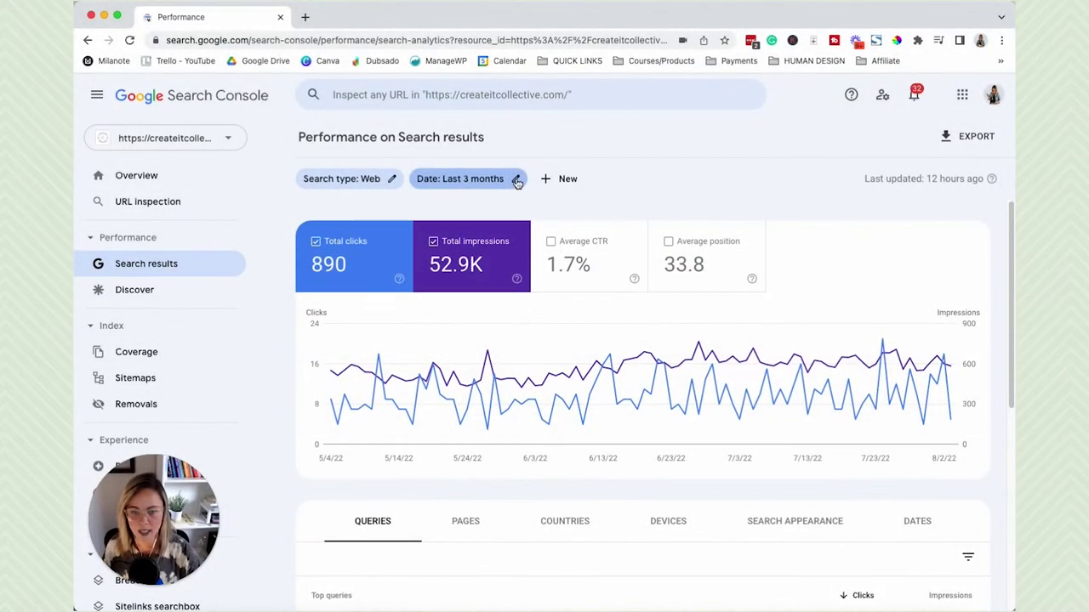
{"action": "left_click", "coordinate": [517, 181]}
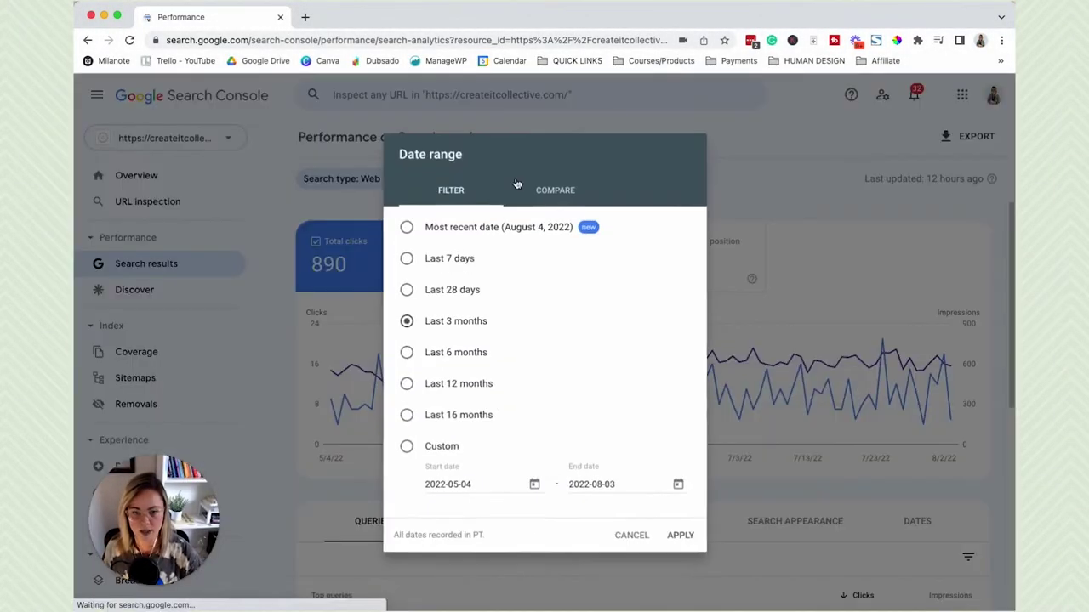
{"action": "left_click", "coordinate": [469, 356]}
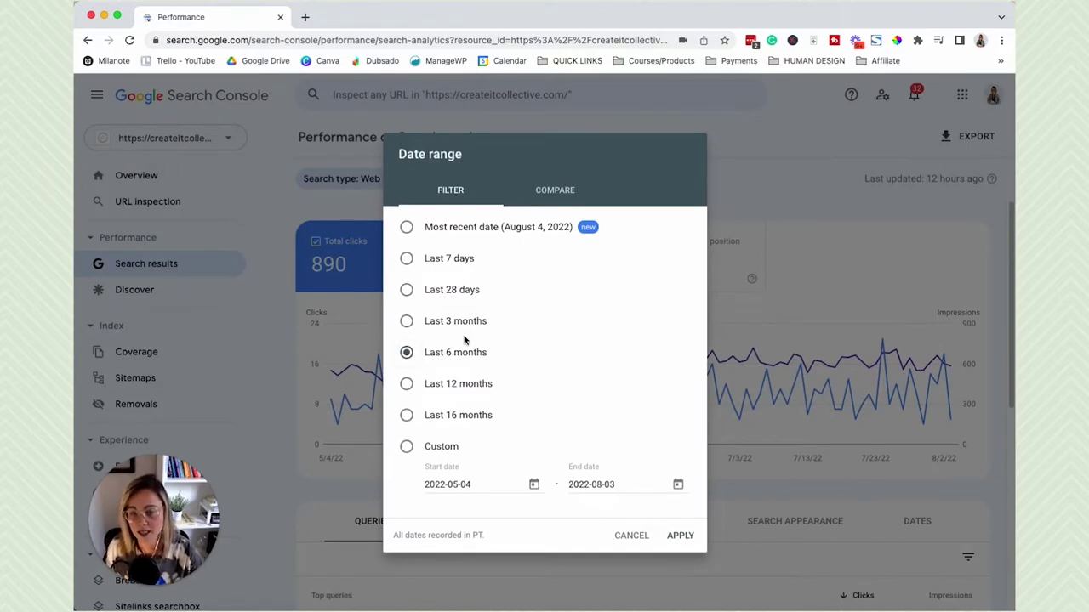
{"action": "left_click", "coordinate": [467, 327]}
{"action": "left_click", "coordinate": [471, 386]}
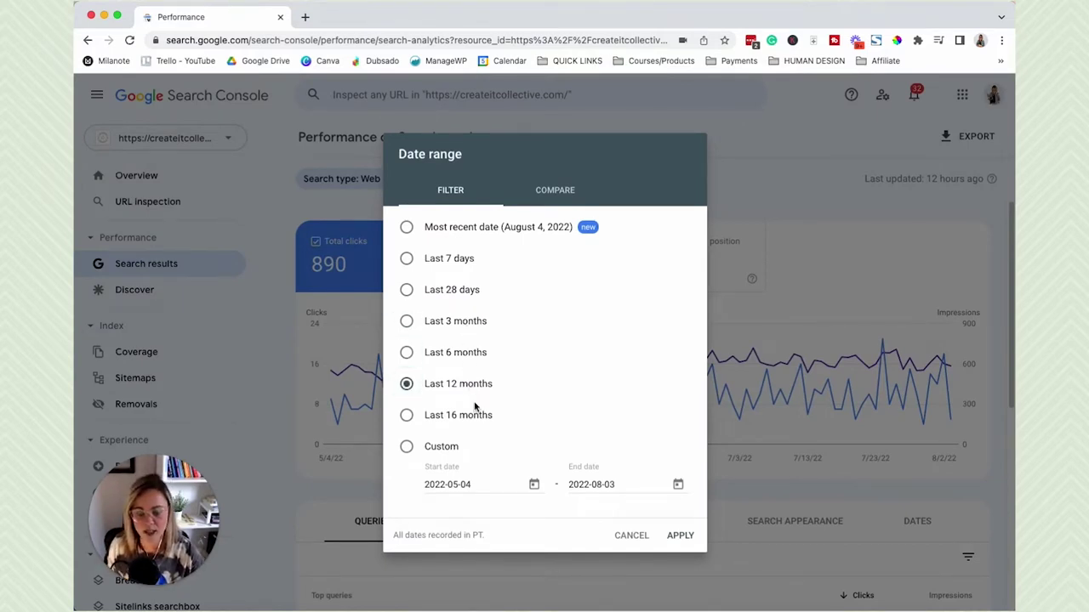
{"action": "left_click", "coordinate": [444, 450]}
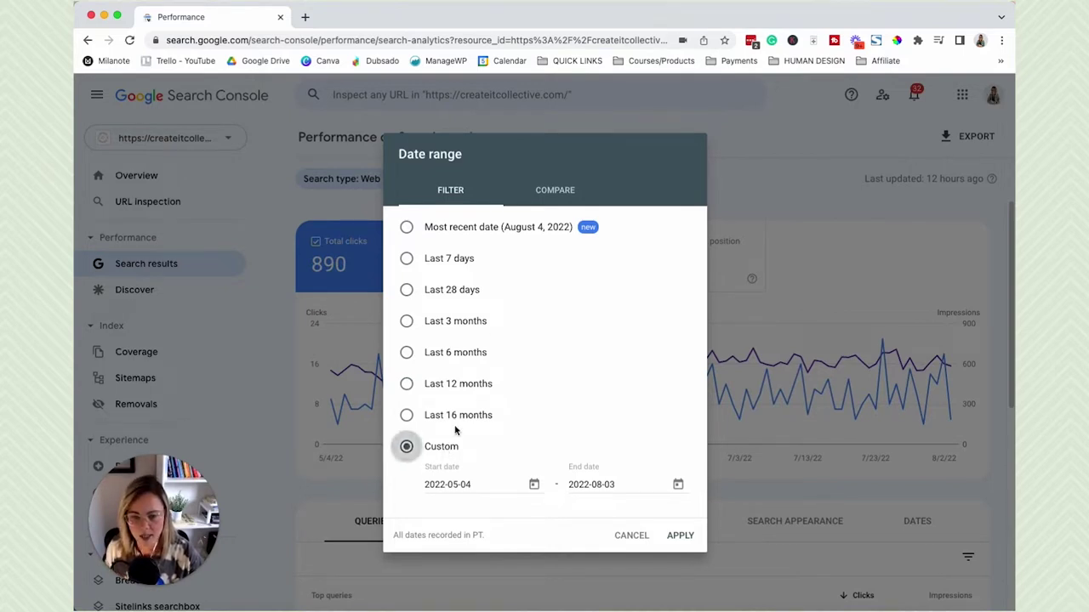
{"action": "left_click", "coordinate": [553, 192]}
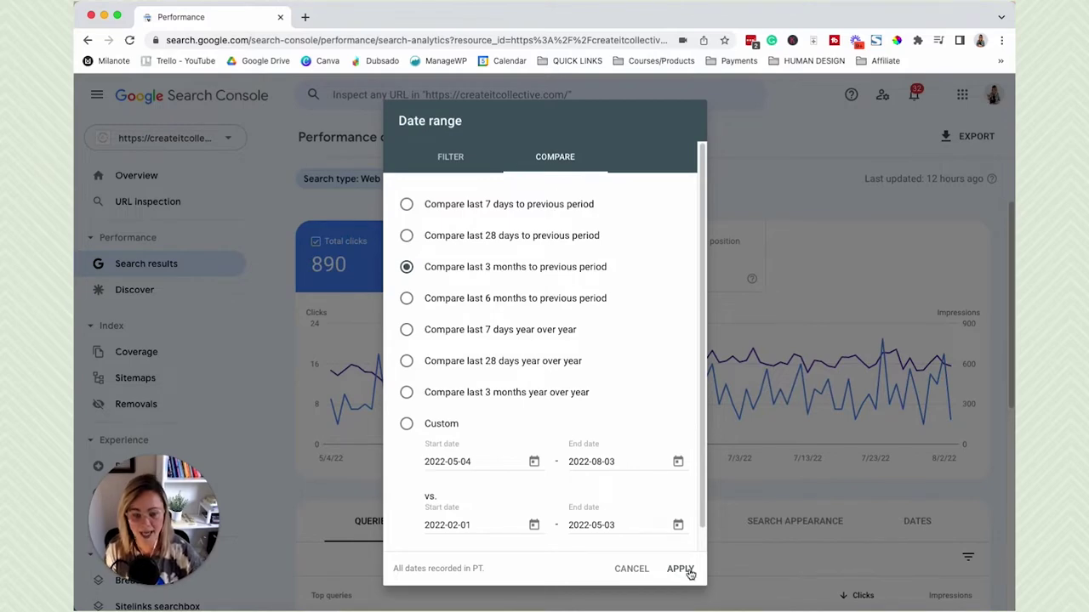
{"action": "left_click", "coordinate": [631, 569]}
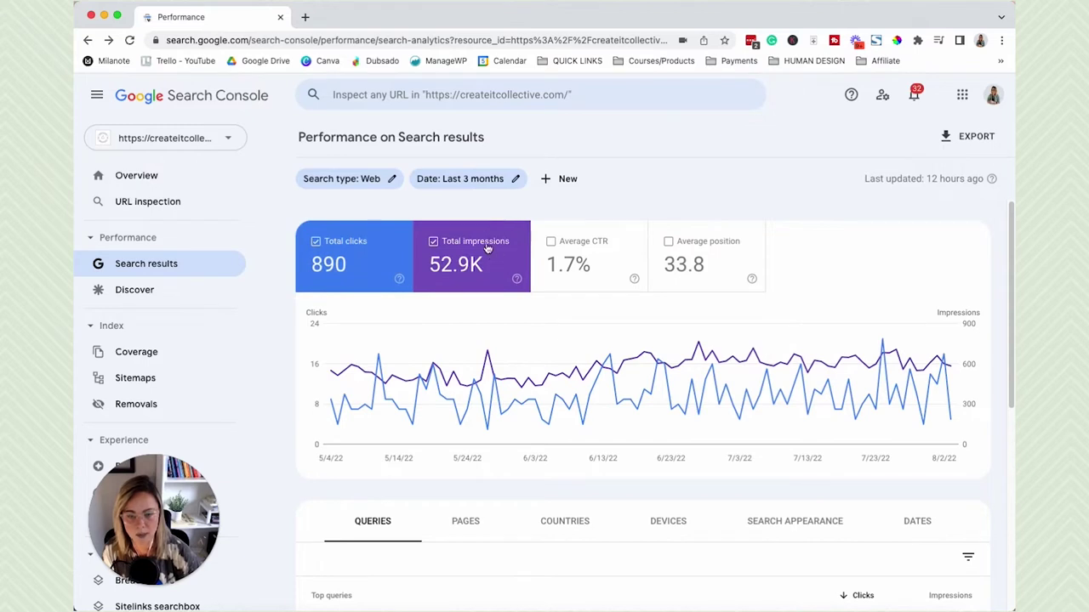
- Add Average CTR and Average position to the performance chart and table
{"action": "mouse_move", "coordinate": [460, 362]}
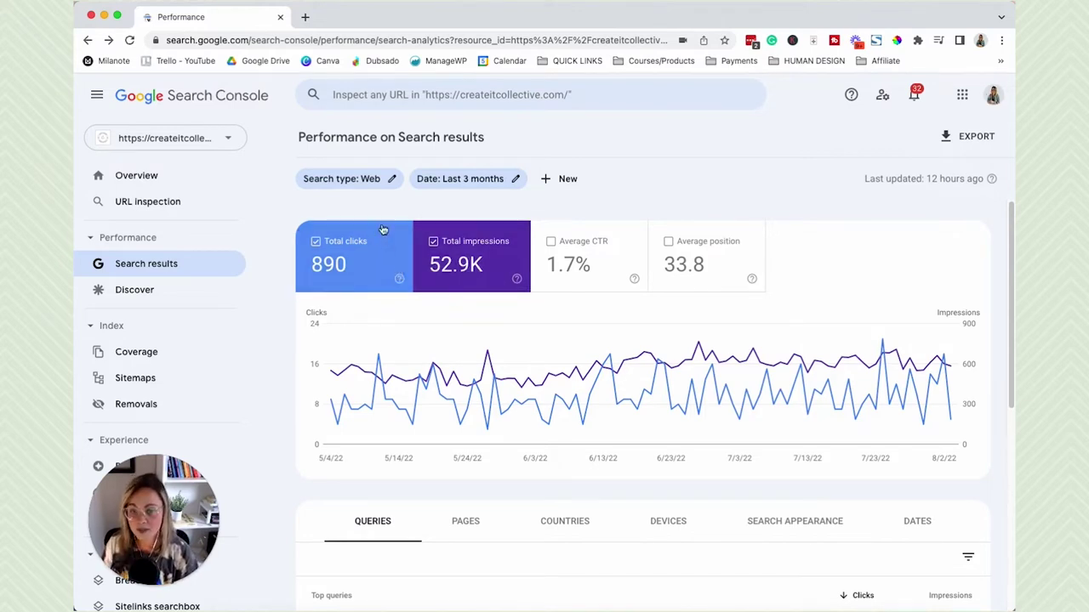
{"action": "left_click", "coordinate": [593, 265]}
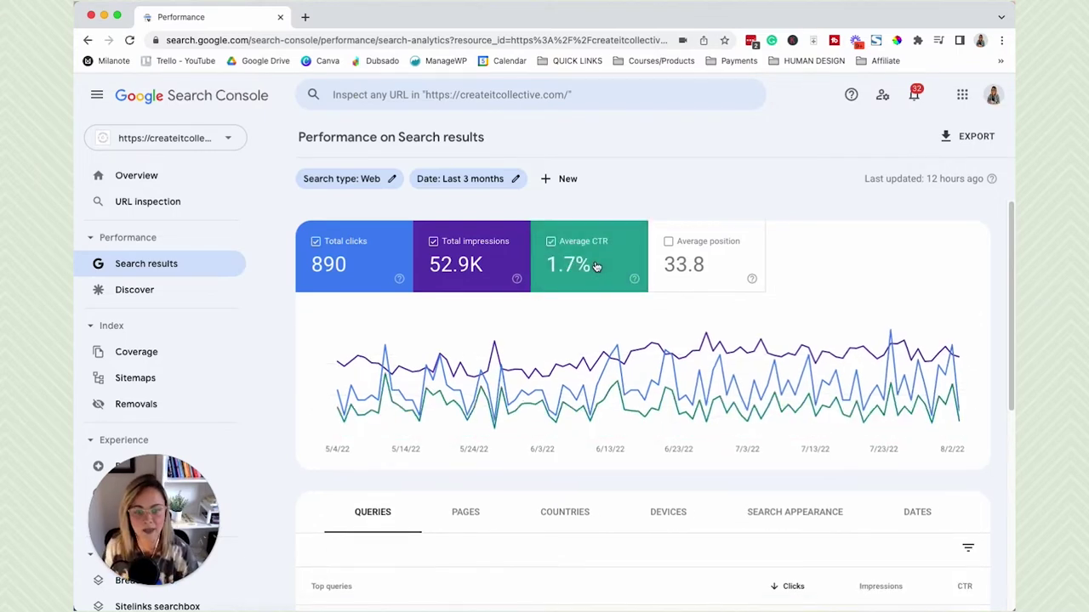
{"action": "left_click", "coordinate": [705, 266]}
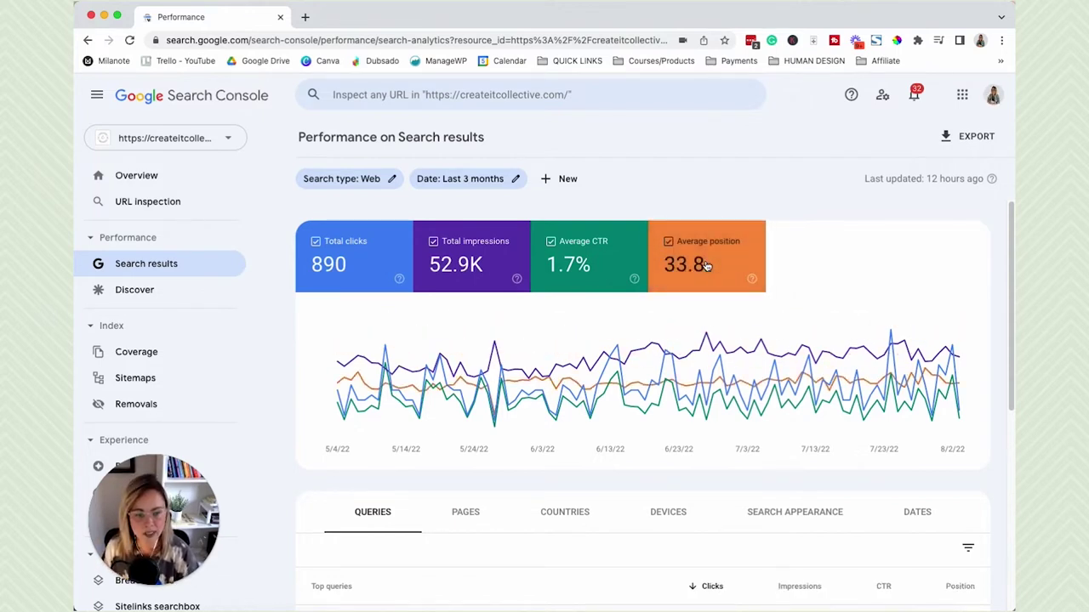
- Toggle the metric cards so Clicks, Impressions, CTR and Position are all plotted
{"action": "mouse_move", "coordinate": [651, 428]}
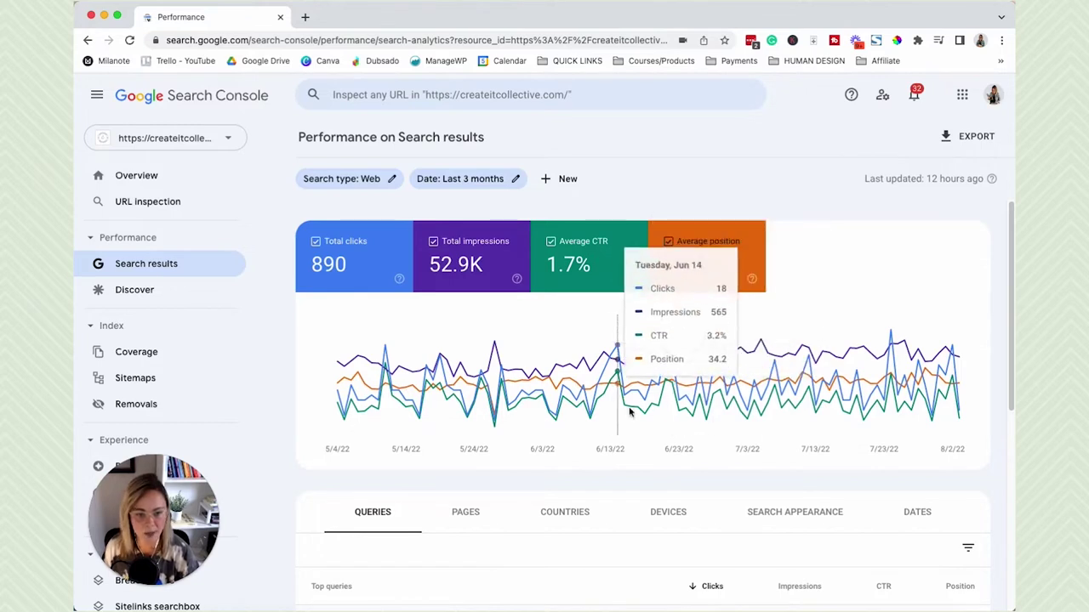
{"action": "scroll", "coordinate": [723, 481], "scroll_direction": "down", "scroll_amount": 3}
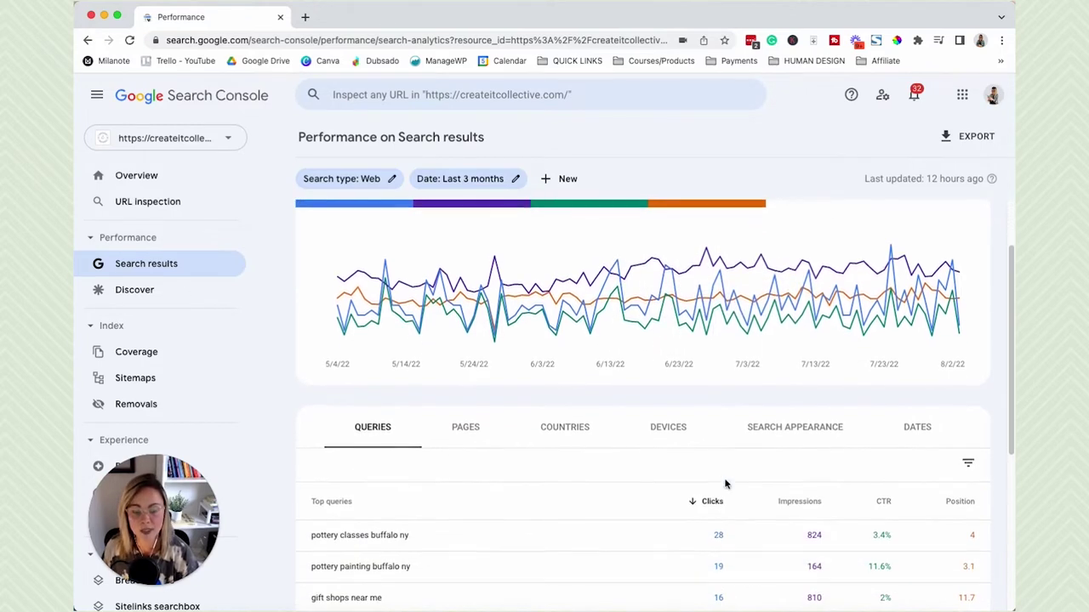
{"action": "scroll", "coordinate": [700, 453], "scroll_direction": "down", "scroll_amount": 3}
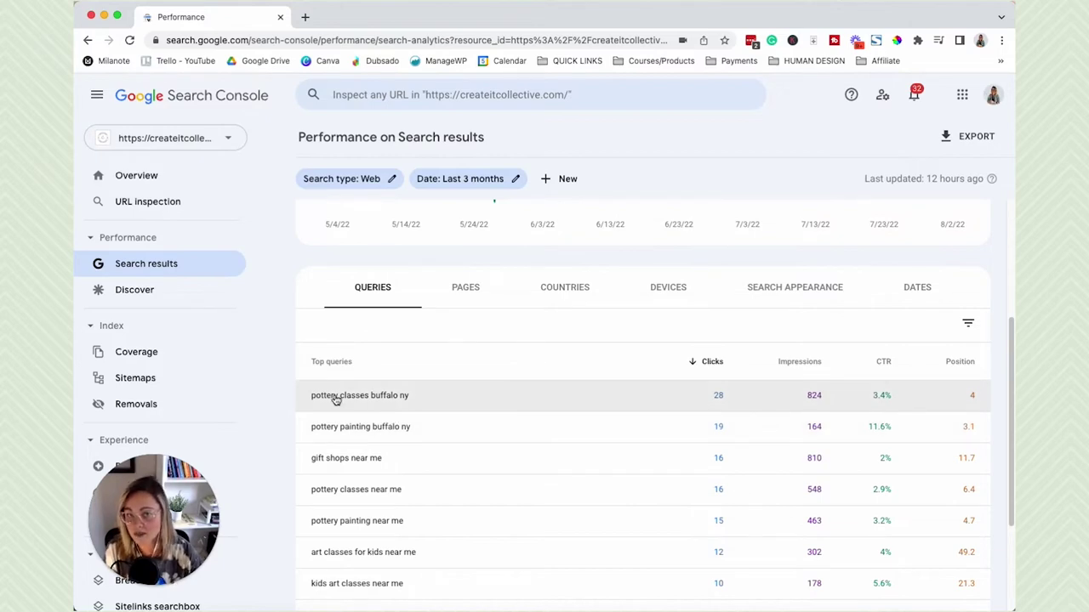
{"action": "scroll", "coordinate": [929, 428], "scroll_direction": "up", "scroll_amount": 1}
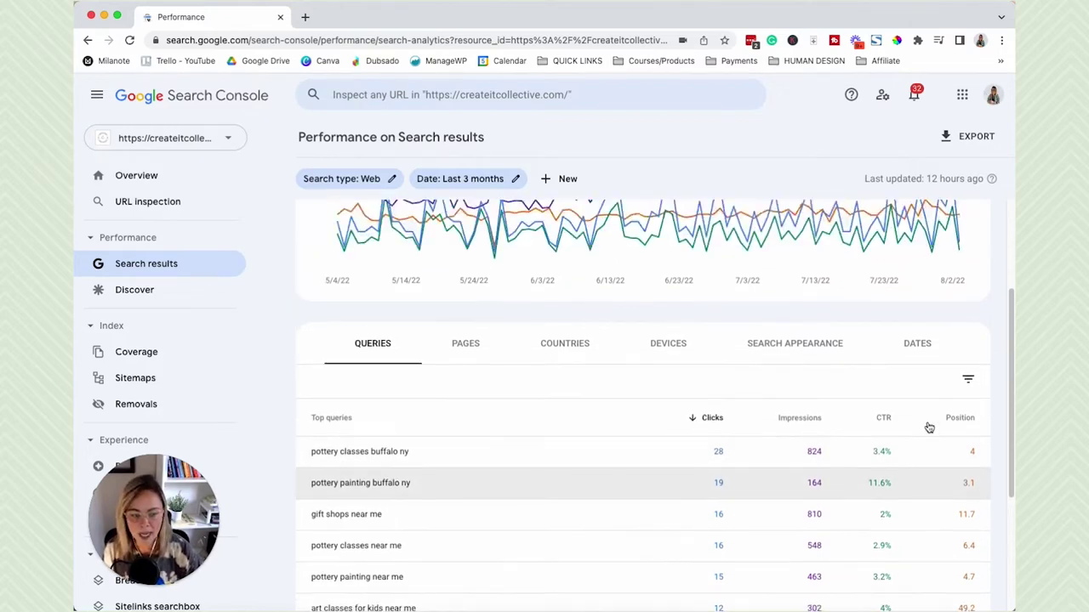
{"action": "scroll", "coordinate": [929, 428], "scroll_direction": "up", "scroll_amount": 2}
{"action": "left_click", "coordinate": [723, 260]}
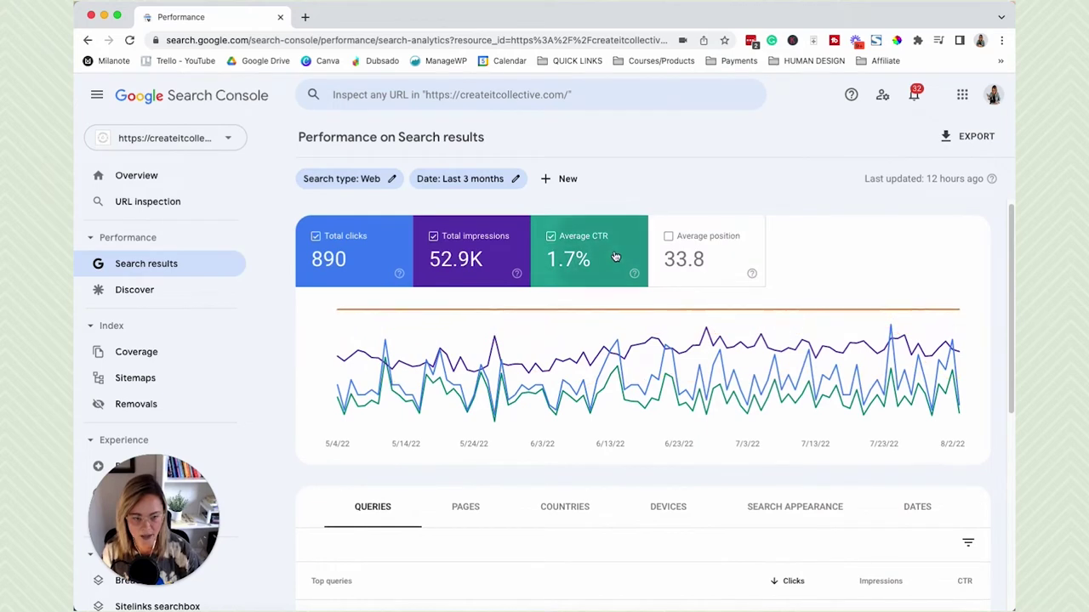
{"action": "left_click", "coordinate": [615, 257]}
{"action": "scroll", "coordinate": [635, 343], "scroll_direction": "down", "scroll_amount": 5}
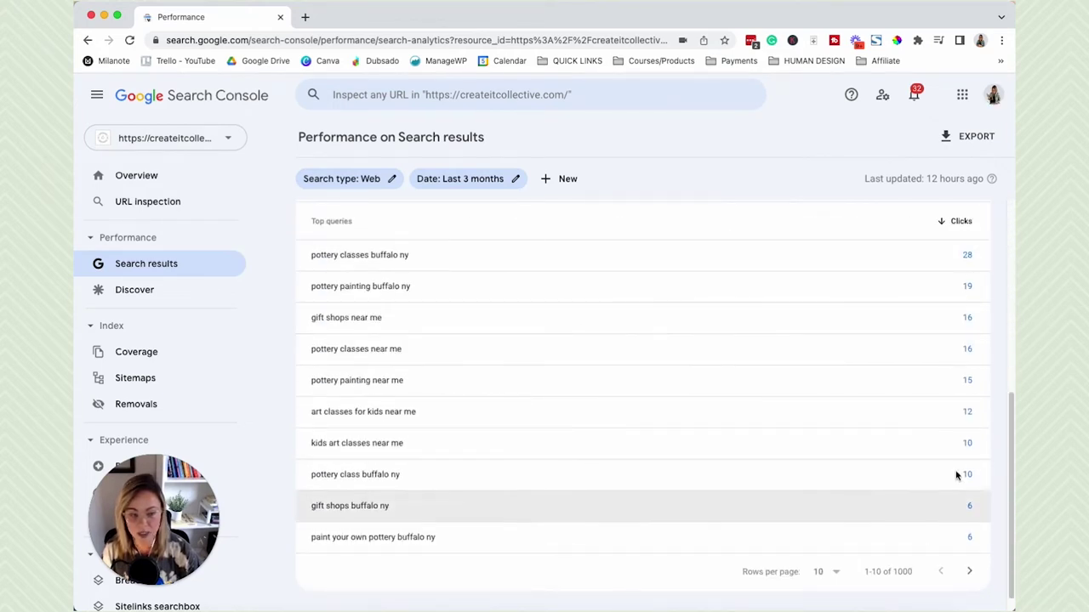
{"action": "scroll", "coordinate": [944, 372], "scroll_direction": "up", "scroll_amount": 3}
{"action": "scroll", "coordinate": [945, 374], "scroll_direction": "down", "scroll_amount": 1}
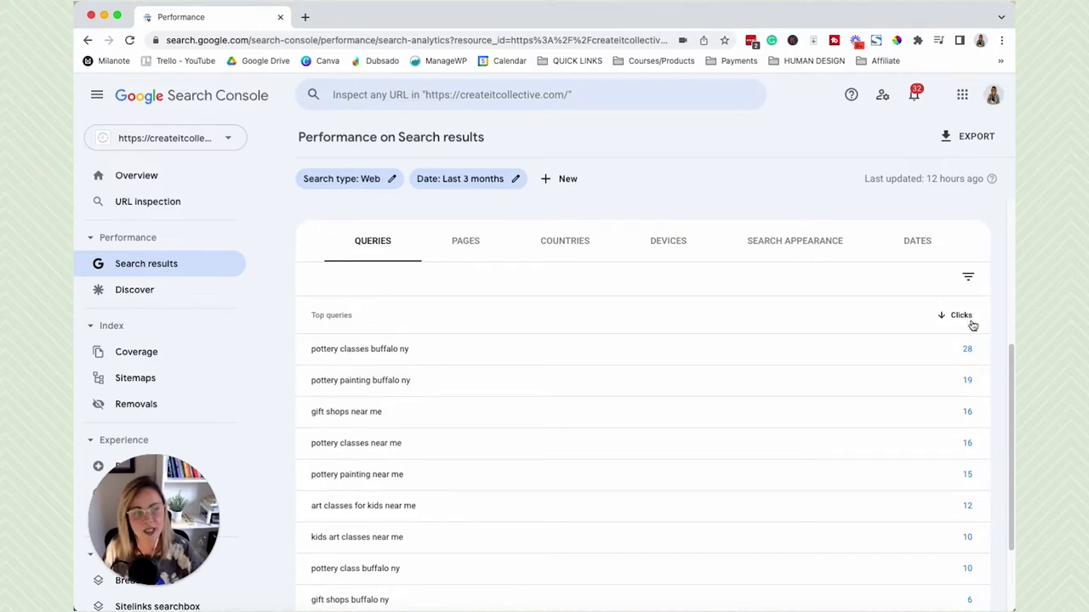
{"action": "scroll", "coordinate": [805, 365], "scroll_direction": "up", "scroll_amount": 3}
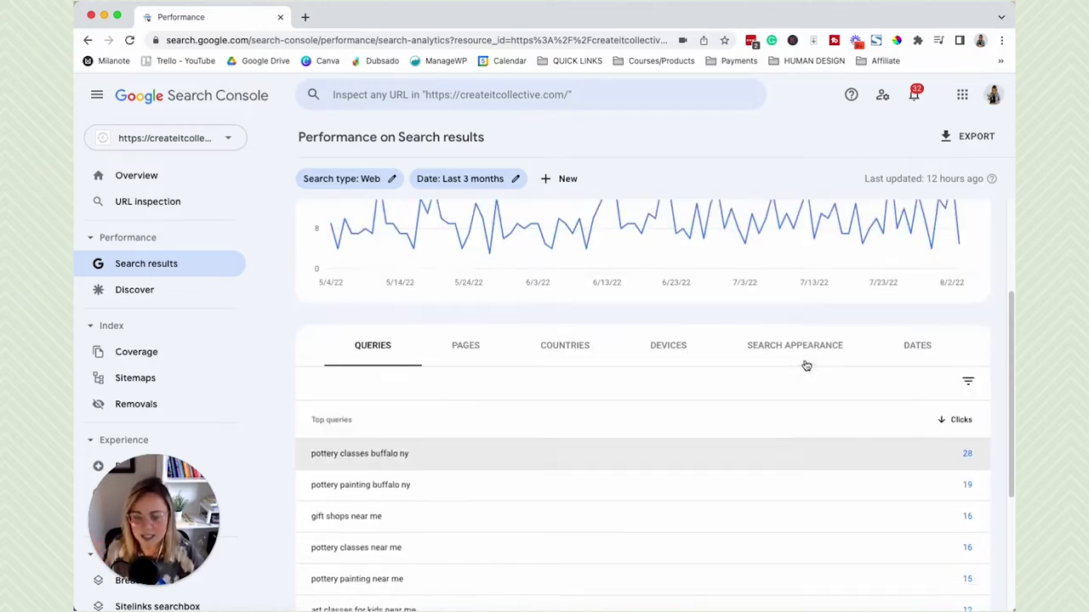
{"action": "left_click", "coordinate": [462, 233]}
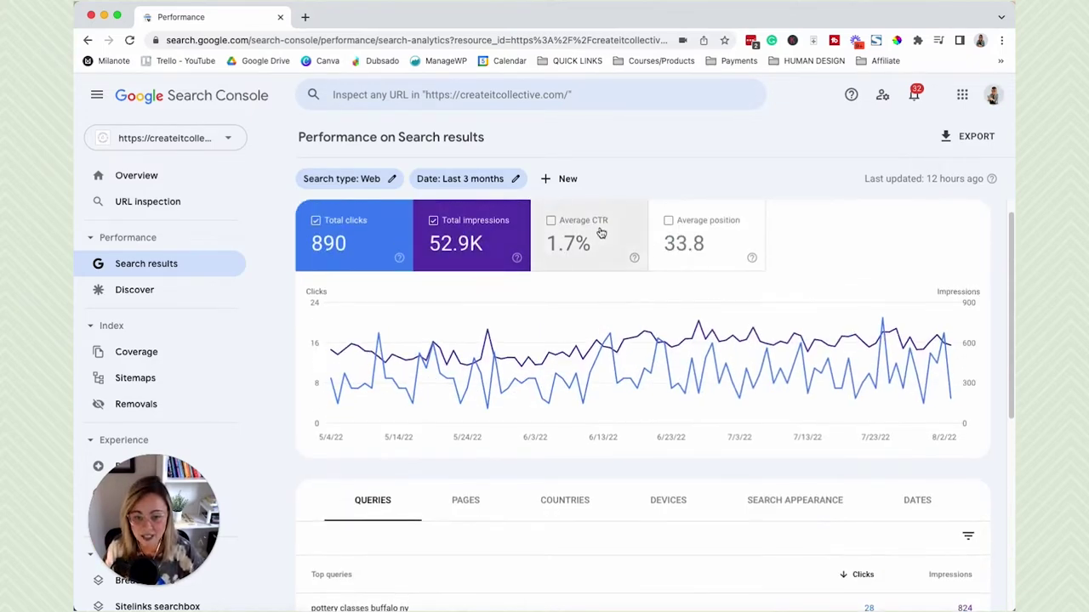
{"action": "left_click", "coordinate": [595, 235]}
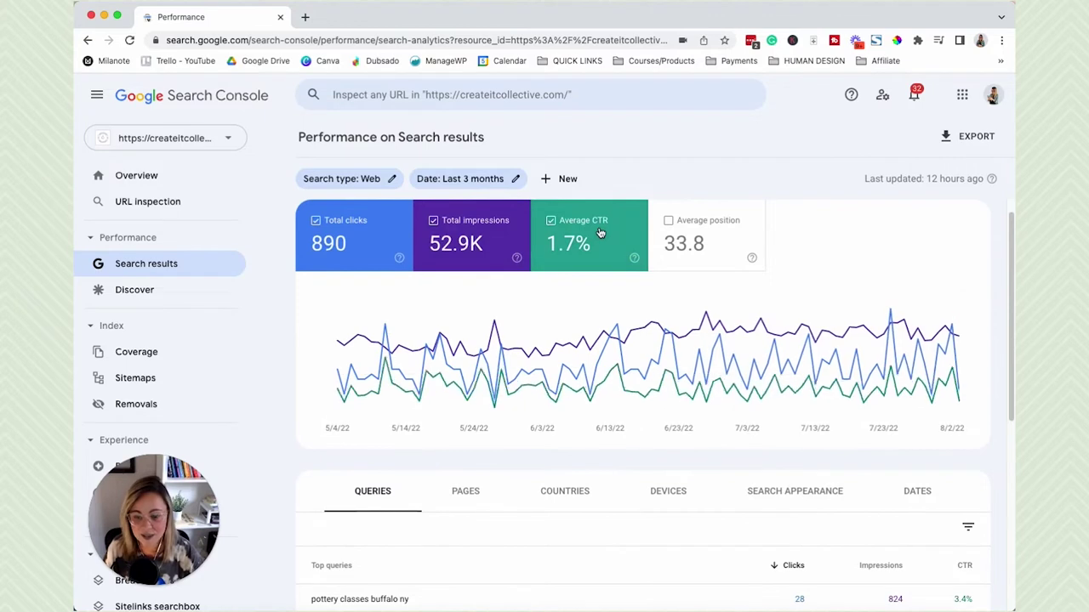
{"action": "left_click", "coordinate": [716, 241]}
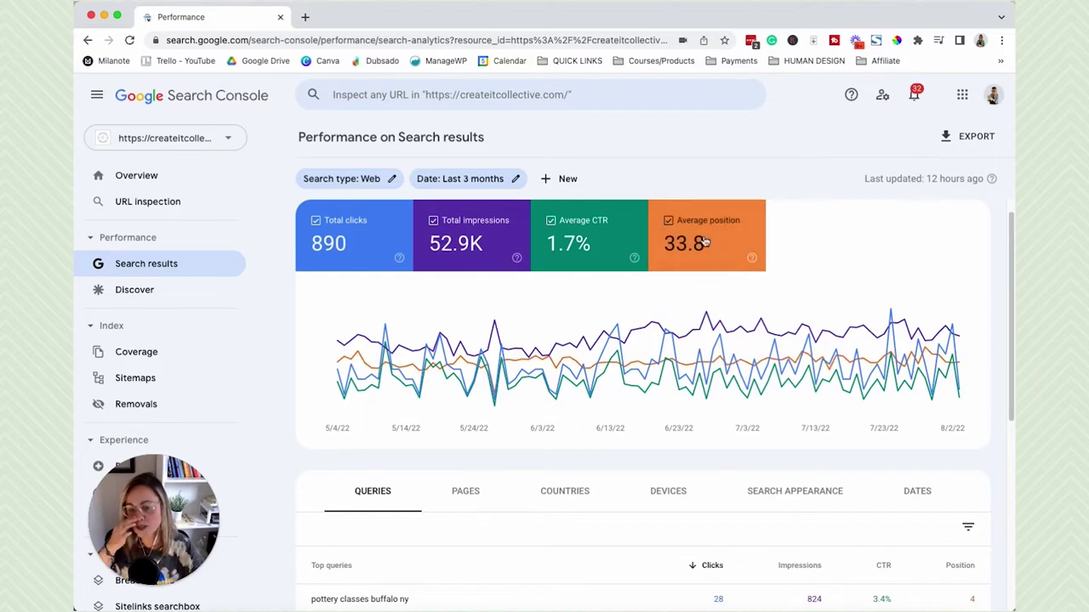
- Show 50 rows per page in the queries table
{"action": "scroll", "coordinate": [496, 323], "scroll_direction": "down", "scroll_amount": 3}
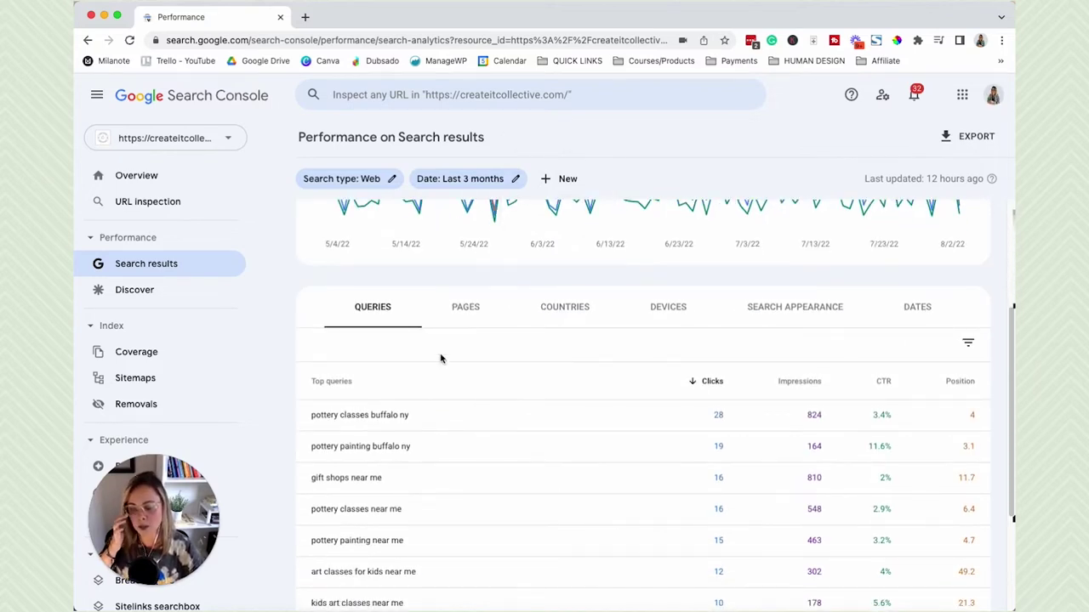
{"action": "scroll", "coordinate": [442, 364], "scroll_direction": "down", "scroll_amount": 3}
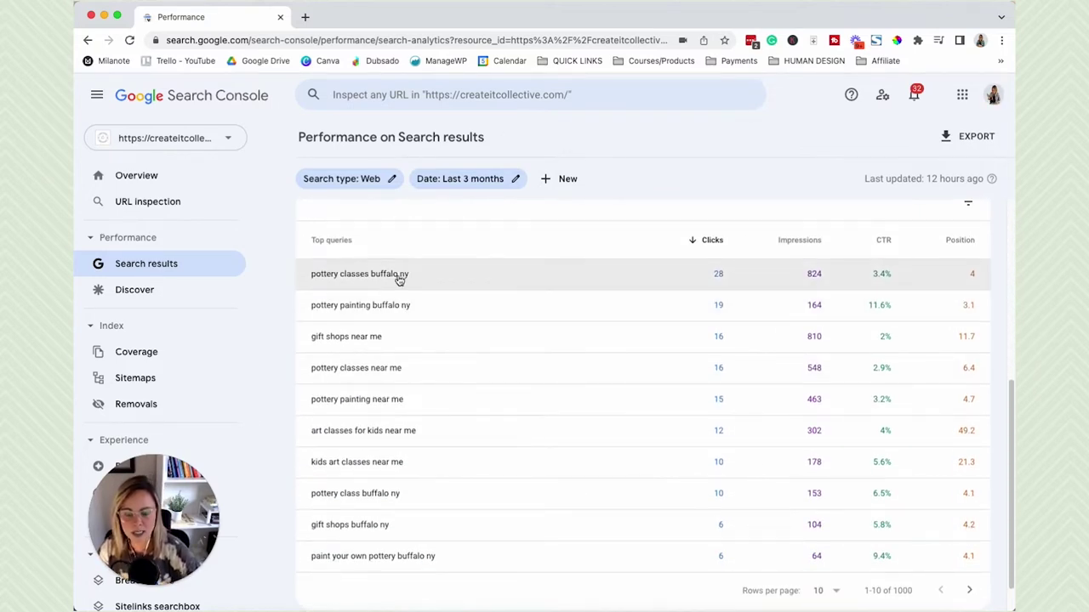
{"action": "scroll", "coordinate": [430, 532], "scroll_direction": "down", "scroll_amount": 1}
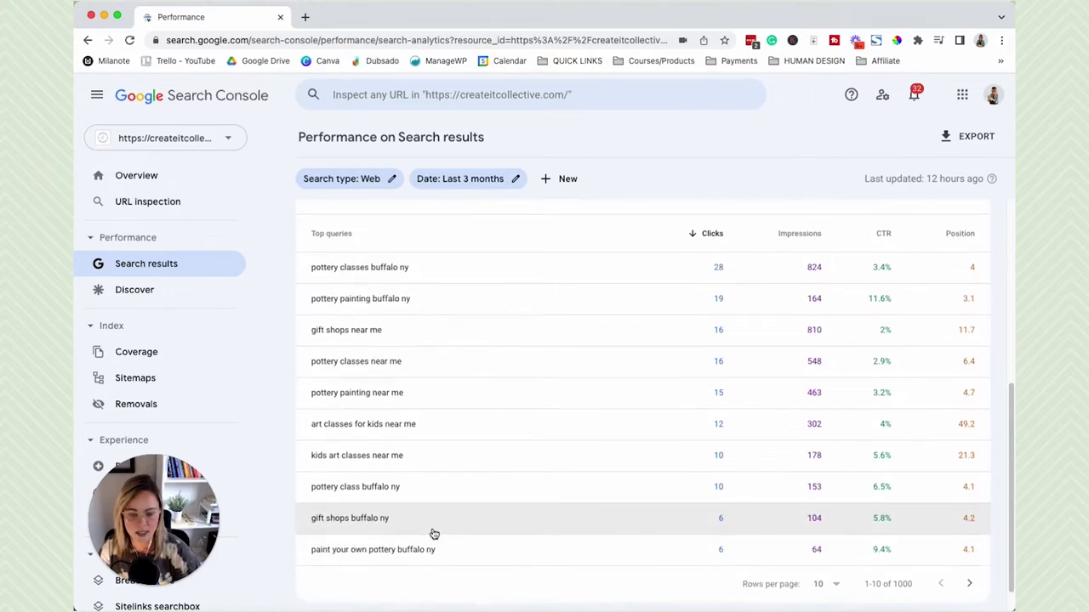
{"action": "left_click", "coordinate": [836, 561]}
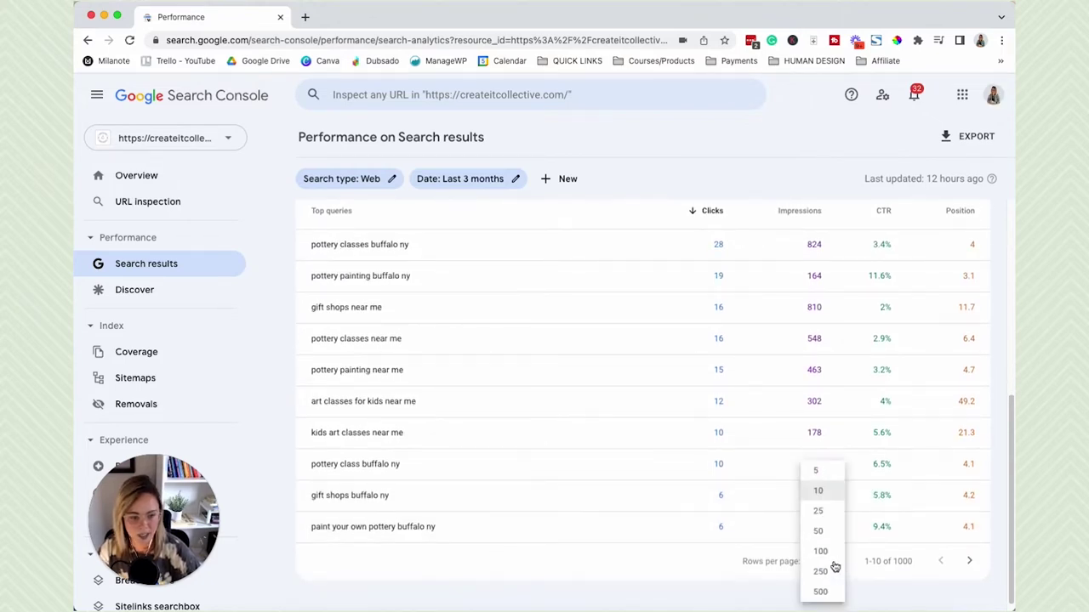
{"action": "left_click", "coordinate": [821, 529]}
- Switch the breakdown table to the site's top pages
{"action": "scroll", "coordinate": [760, 497], "scroll_direction": "down", "scroll_amount": 5}
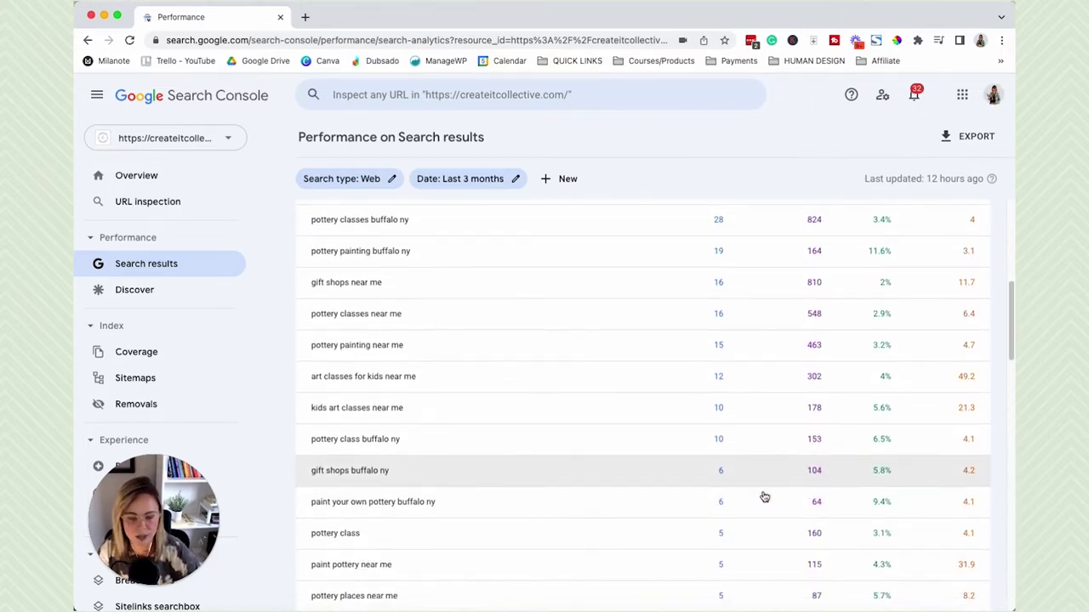
{"action": "scroll", "coordinate": [765, 502], "scroll_direction": "down", "scroll_amount": 5}
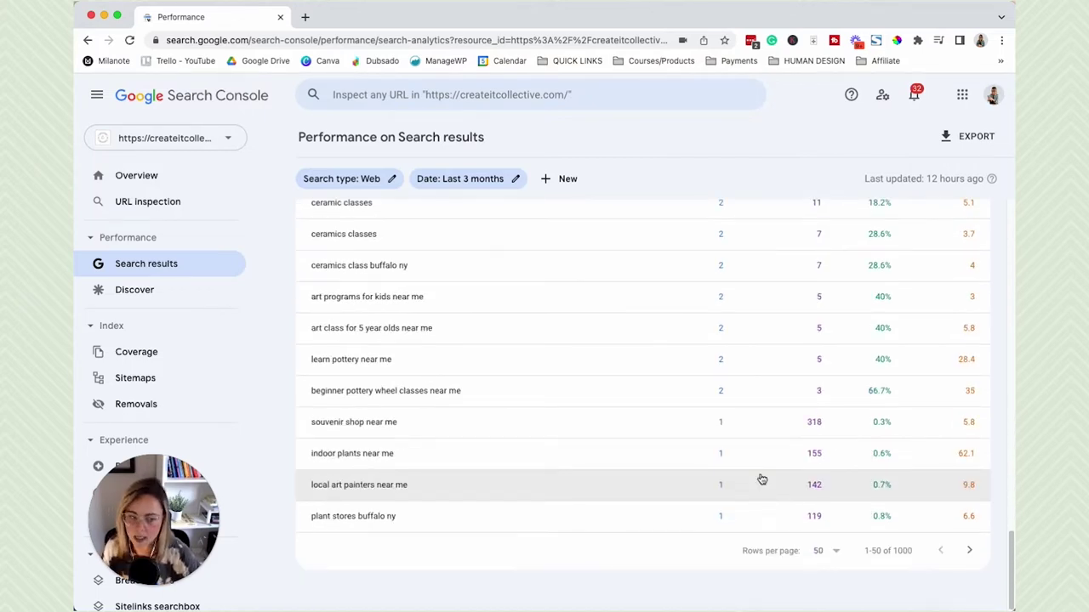
{"action": "scroll", "coordinate": [730, 445], "scroll_direction": "up", "scroll_amount": 15}
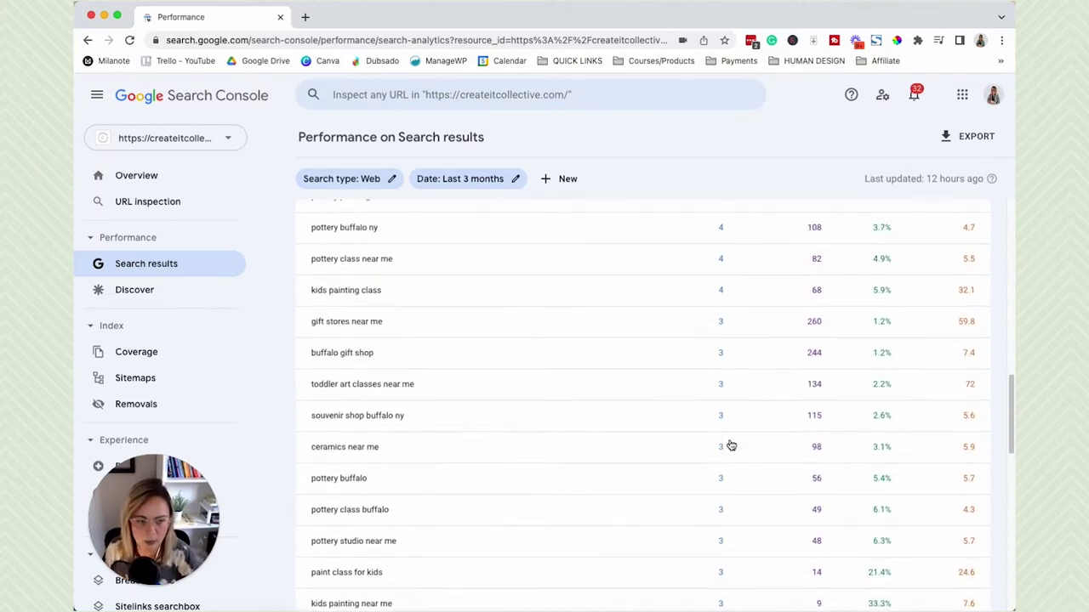
{"action": "left_click", "coordinate": [475, 415]}
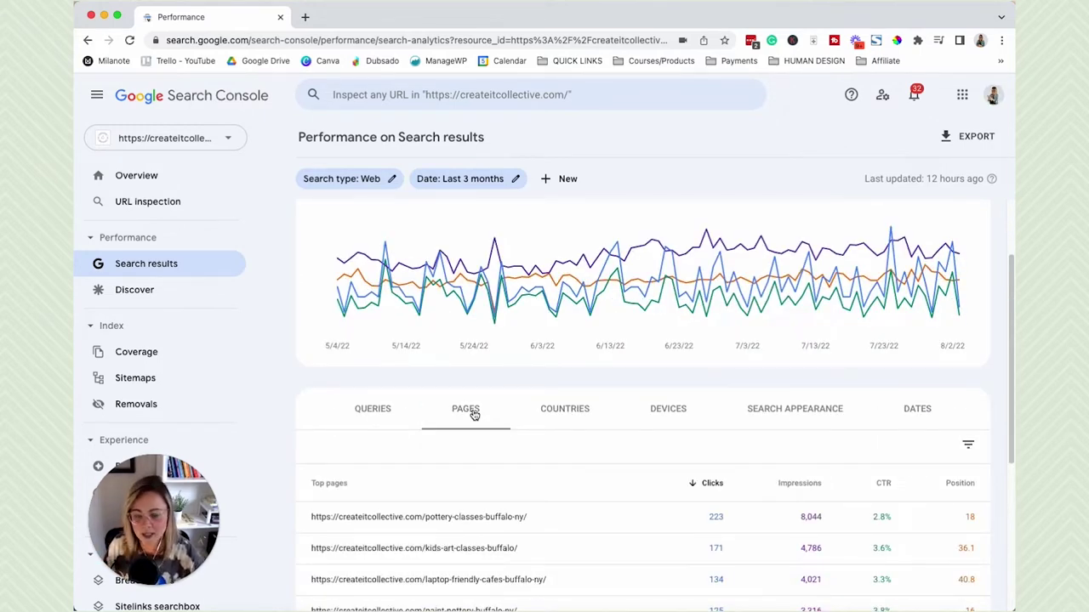
- Raise the rows per page so more top pages are listed at once
{"action": "scroll", "coordinate": [477, 417], "scroll_direction": "down", "scroll_amount": 1}
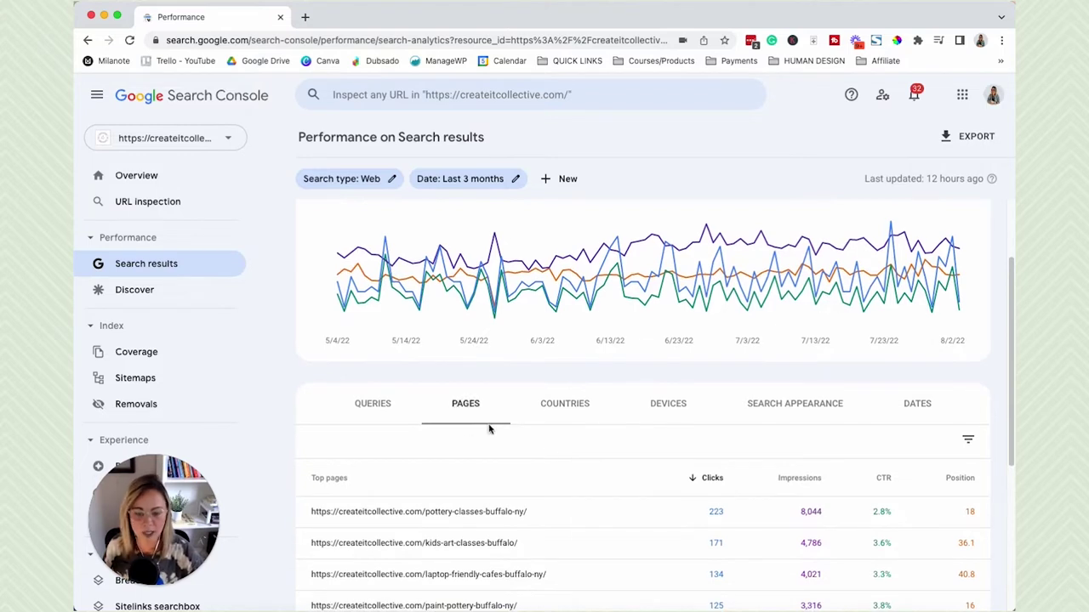
{"action": "scroll", "coordinate": [489, 429], "scroll_direction": "down", "scroll_amount": 5}
{"action": "left_click", "coordinate": [850, 556]}
{"action": "left_click", "coordinate": [833, 510]}
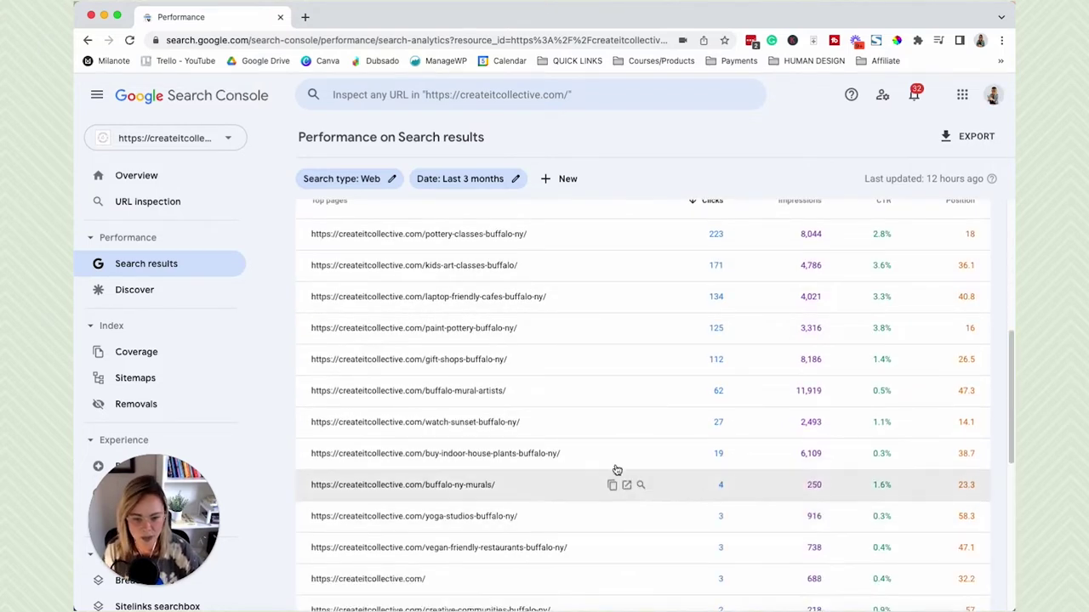
- Switch the breakdown table back to top queries
{"action": "scroll", "coordinate": [553, 425], "scroll_direction": "down", "scroll_amount": 3}
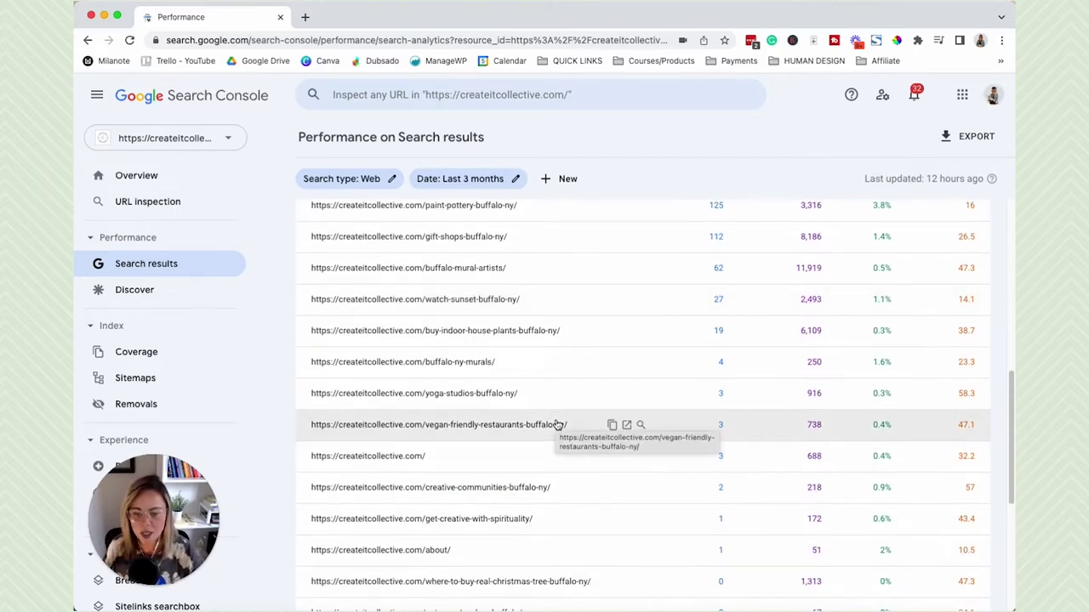
{"action": "scroll", "coordinate": [562, 424], "scroll_direction": "up", "scroll_amount": 7}
{"action": "scroll", "coordinate": [564, 423], "scroll_direction": "up", "scroll_amount": 5}
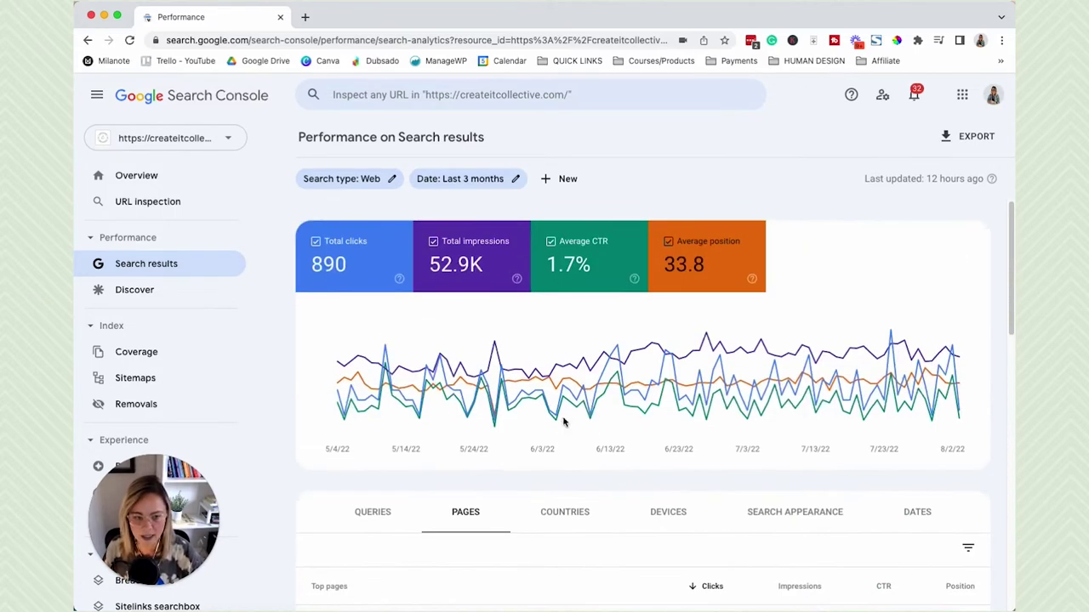
{"action": "scroll", "coordinate": [623, 493], "scroll_direction": "down", "scroll_amount": 5}
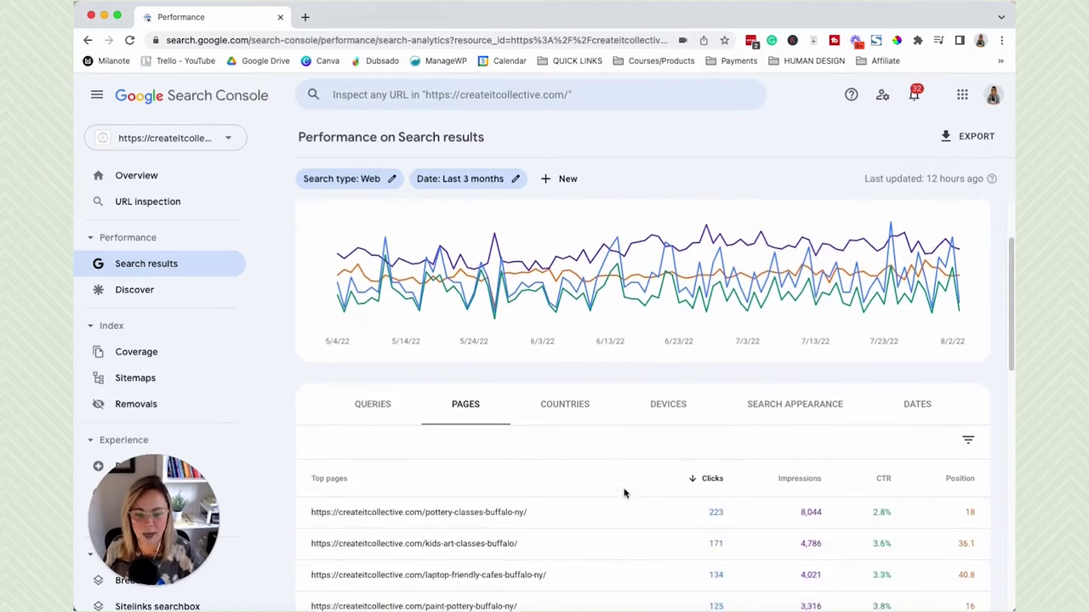
{"action": "left_click", "coordinate": [369, 299]}
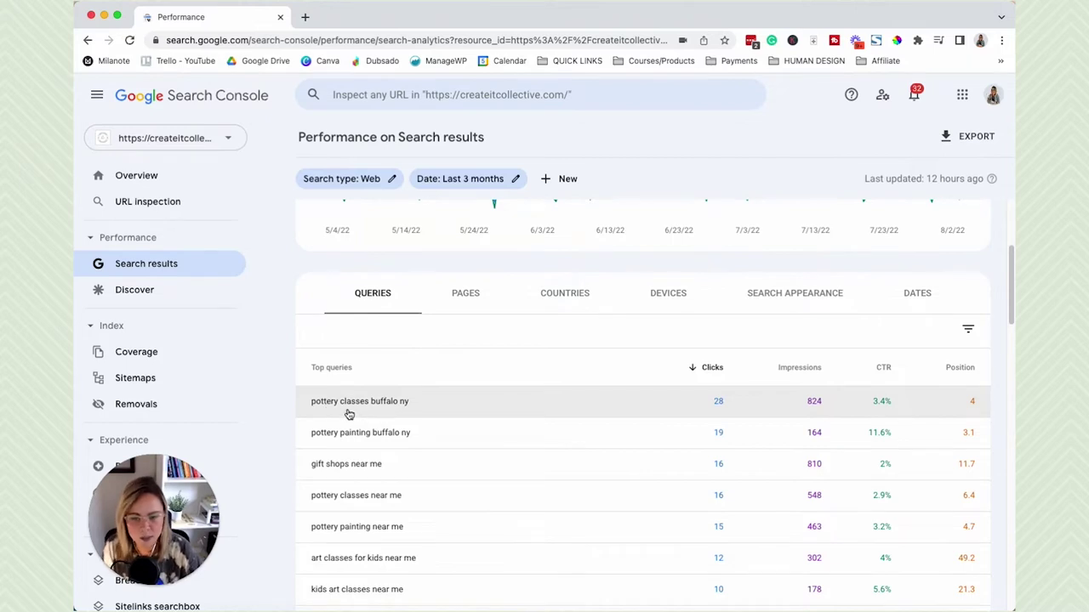
- Filter to the 'pottery classes buffalo ny' query and check which page ranks for it
{"action": "left_click", "coordinate": [427, 408]}
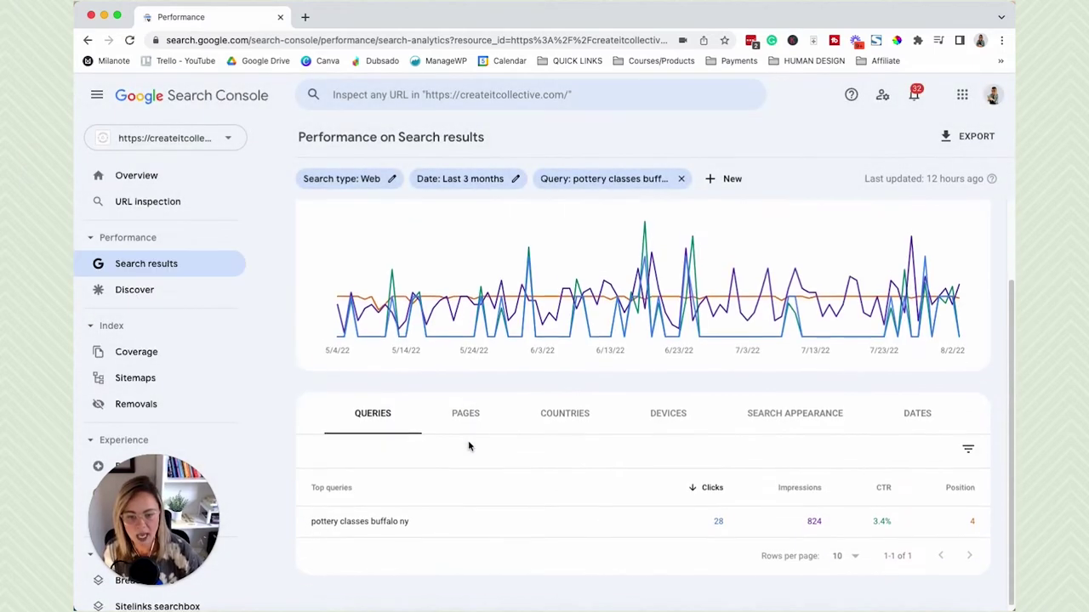
{"action": "left_click", "coordinate": [473, 408]}
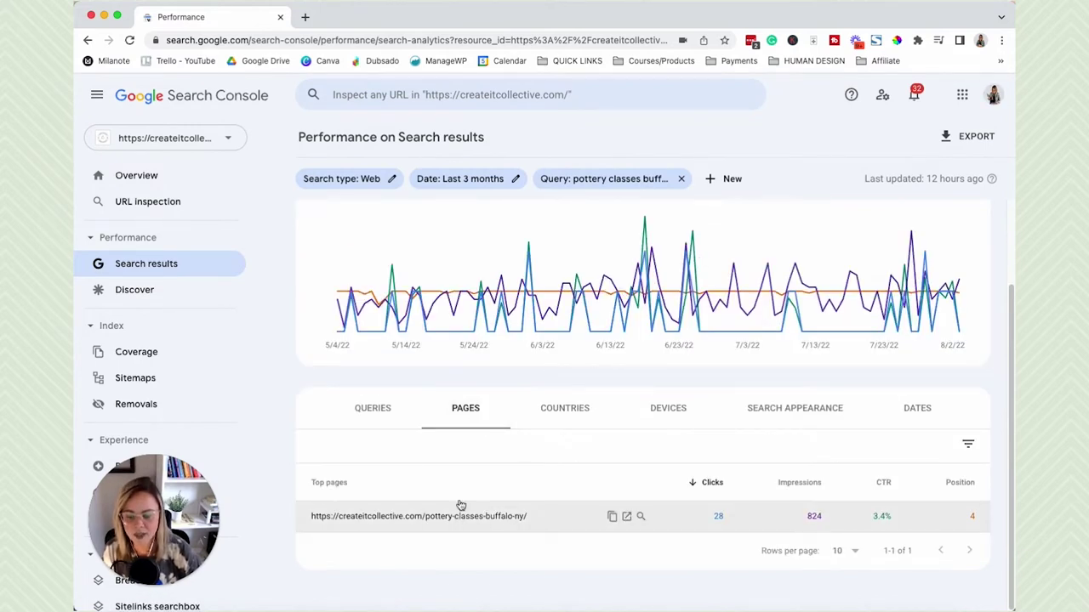
{"action": "left_click", "coordinate": [368, 410]}
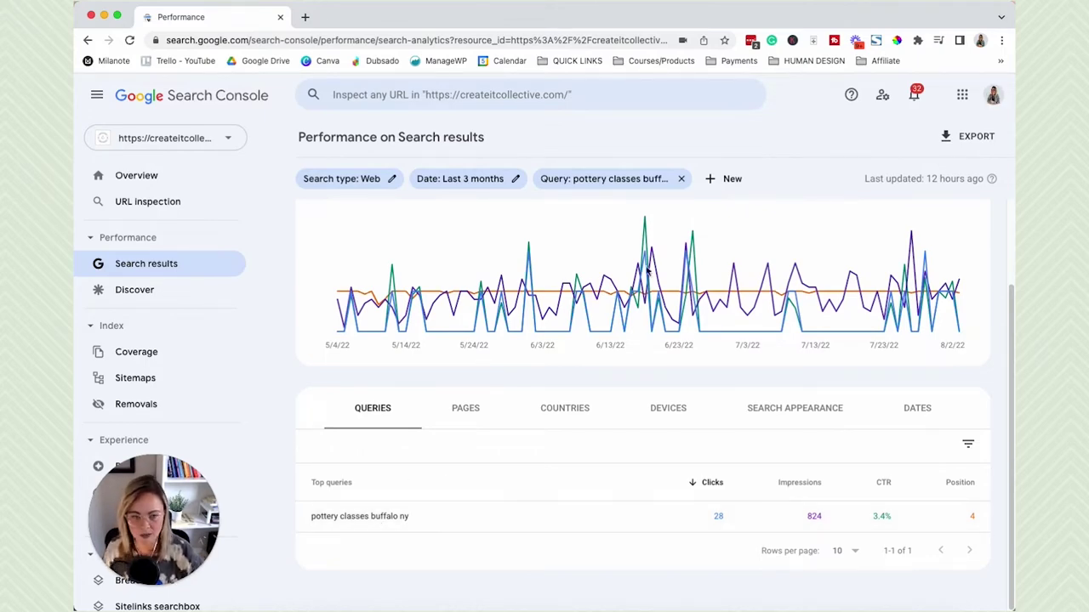
- Remove the query filter and filter the report to the /pottery-classes-buffalo-ny/ page
{"action": "left_click", "coordinate": [681, 179]}
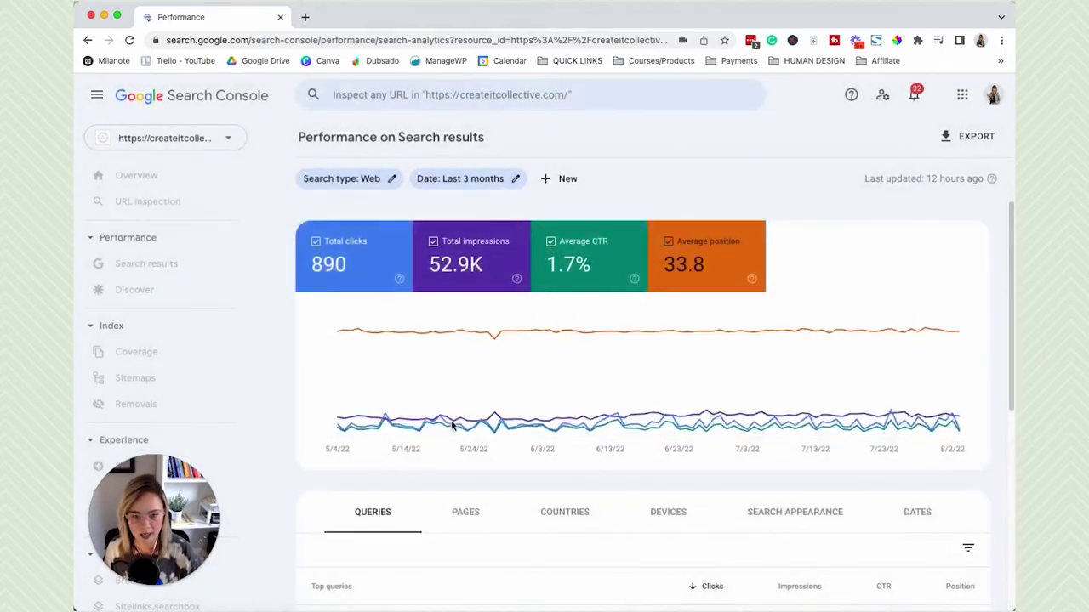
{"action": "scroll", "coordinate": [383, 494], "scroll_direction": "down", "scroll_amount": 3}
{"action": "left_click", "coordinate": [466, 393]}
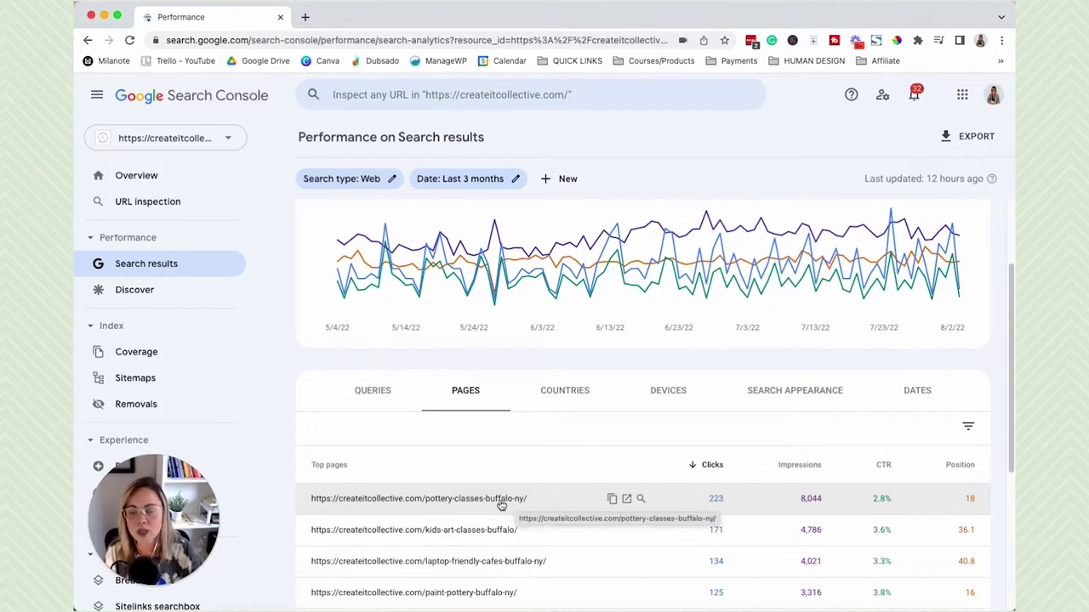
{"action": "left_click", "coordinate": [501, 505]}
- List the pottery page's search queries, briefly checking its Pages breakdown
{"action": "scroll", "coordinate": [474, 502], "scroll_direction": "down", "scroll_amount": 2}
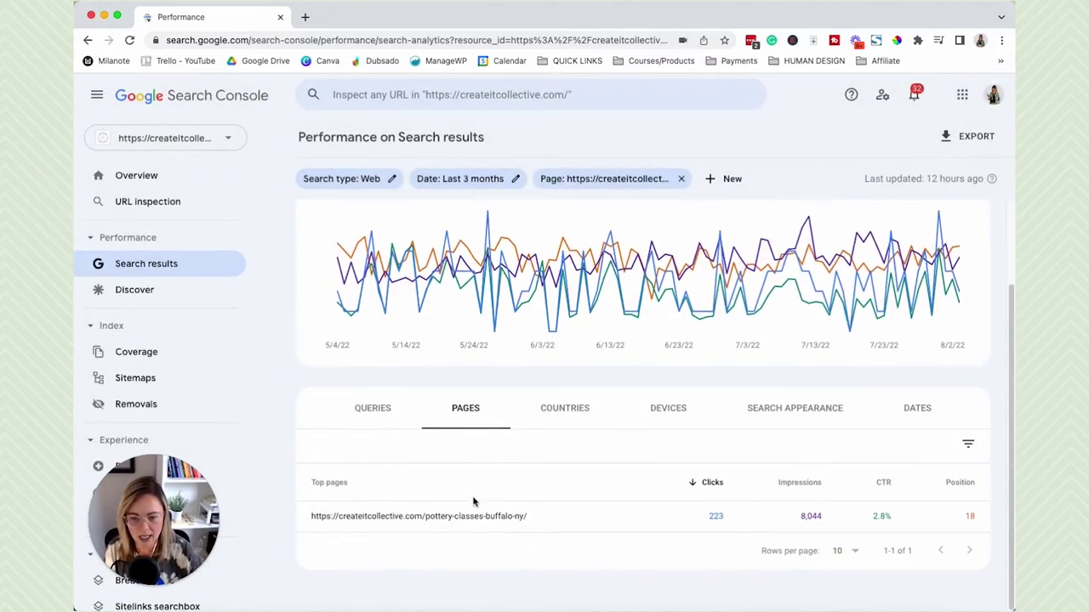
{"action": "left_click", "coordinate": [377, 412]}
{"action": "scroll", "coordinate": [644, 488], "scroll_direction": "down", "scroll_amount": 1}
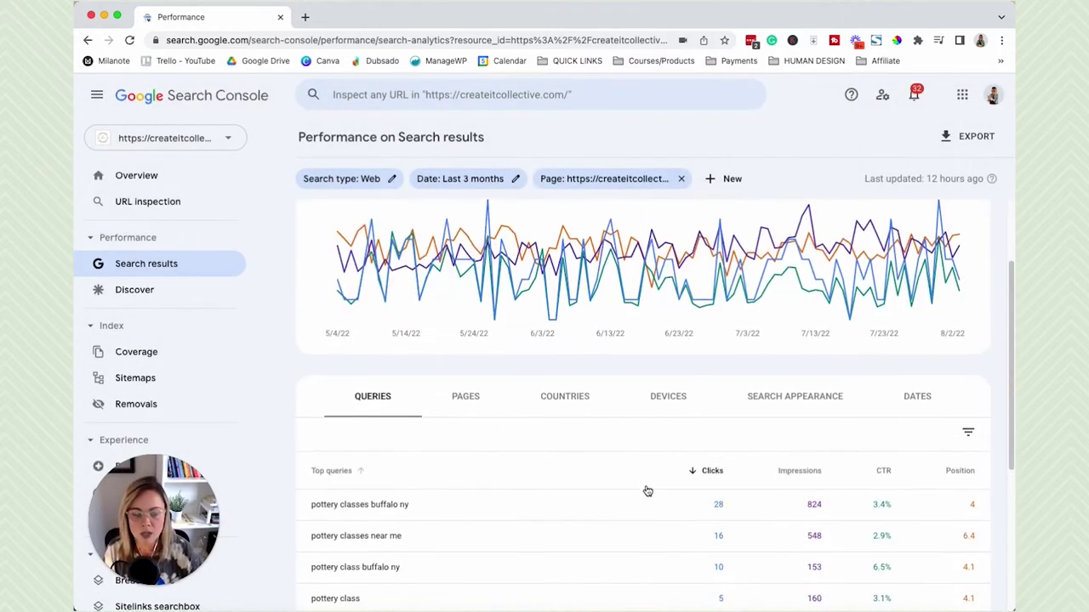
{"action": "scroll", "coordinate": [455, 495], "scroll_direction": "down", "scroll_amount": 2}
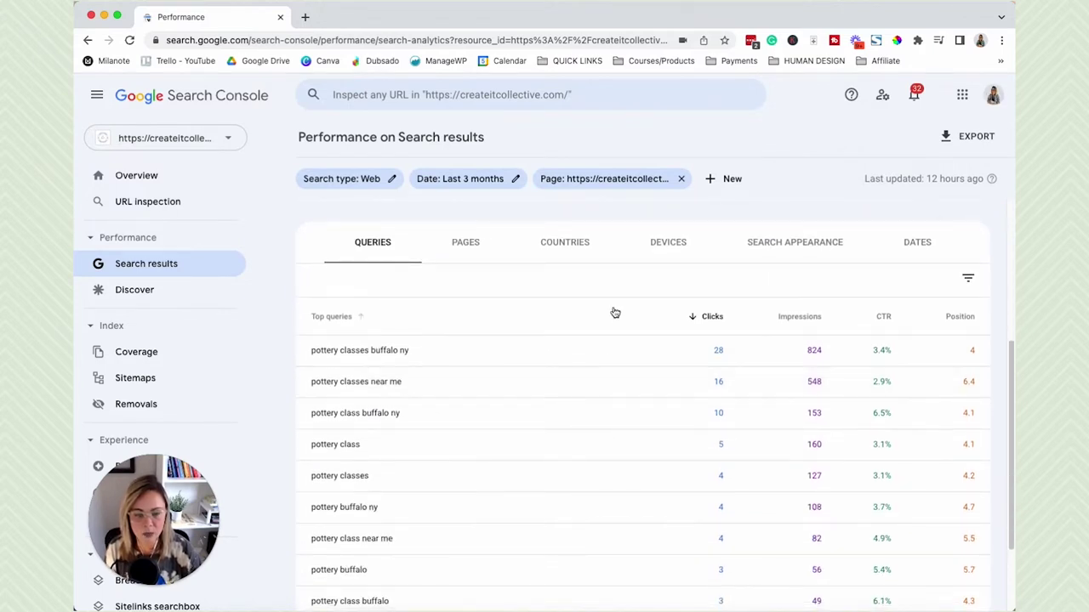
{"action": "scroll", "coordinate": [581, 499], "scroll_direction": "down", "scroll_amount": 2}
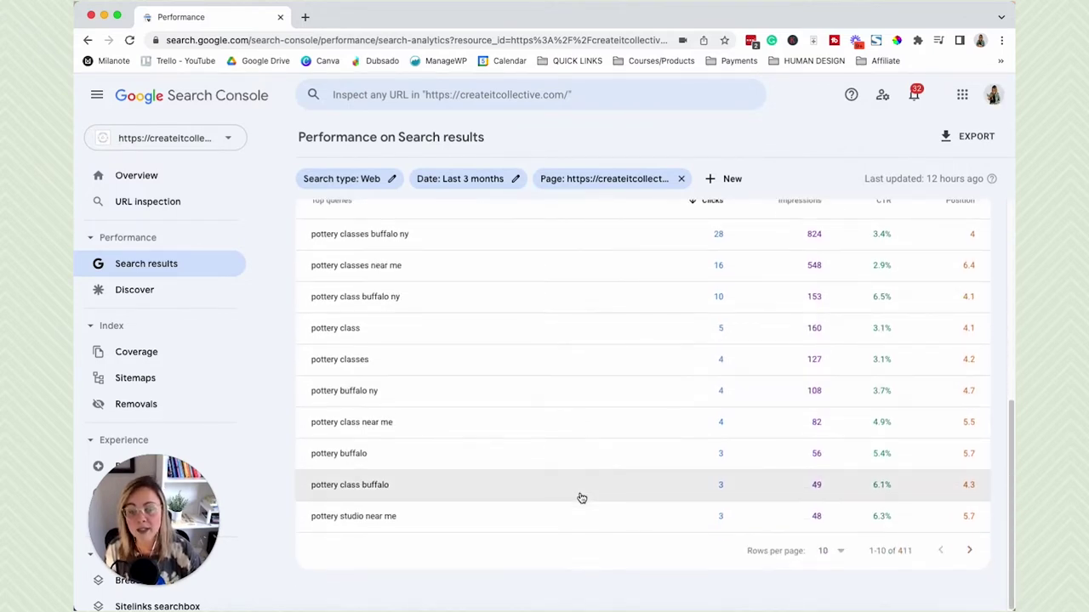
{"action": "scroll", "coordinate": [581, 499], "scroll_direction": "up", "scroll_amount": 4}
{"action": "left_click", "coordinate": [467, 358]}
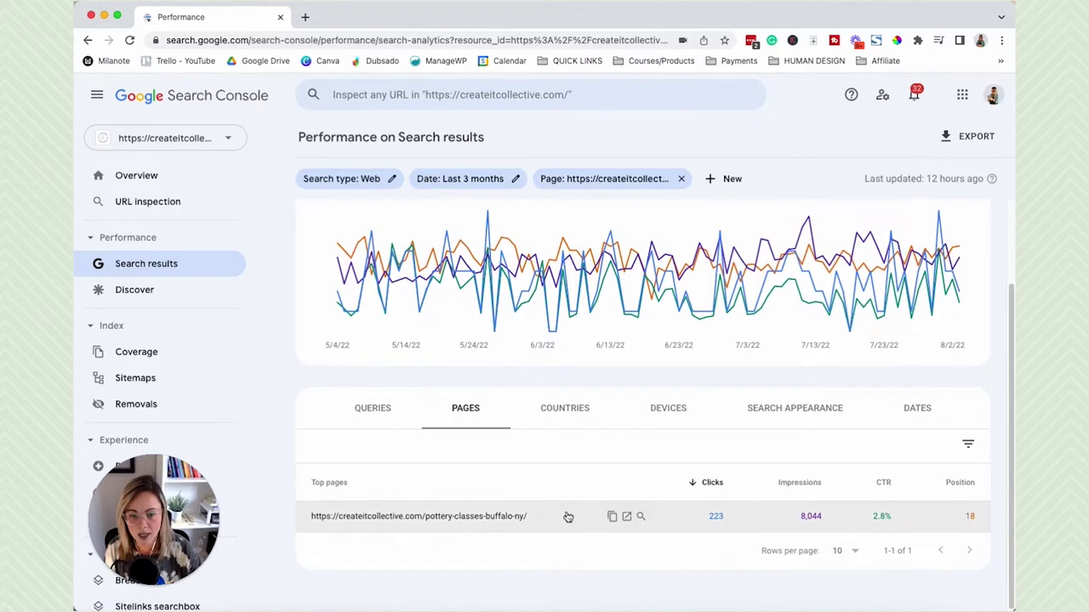
{"action": "left_click", "coordinate": [376, 421]}
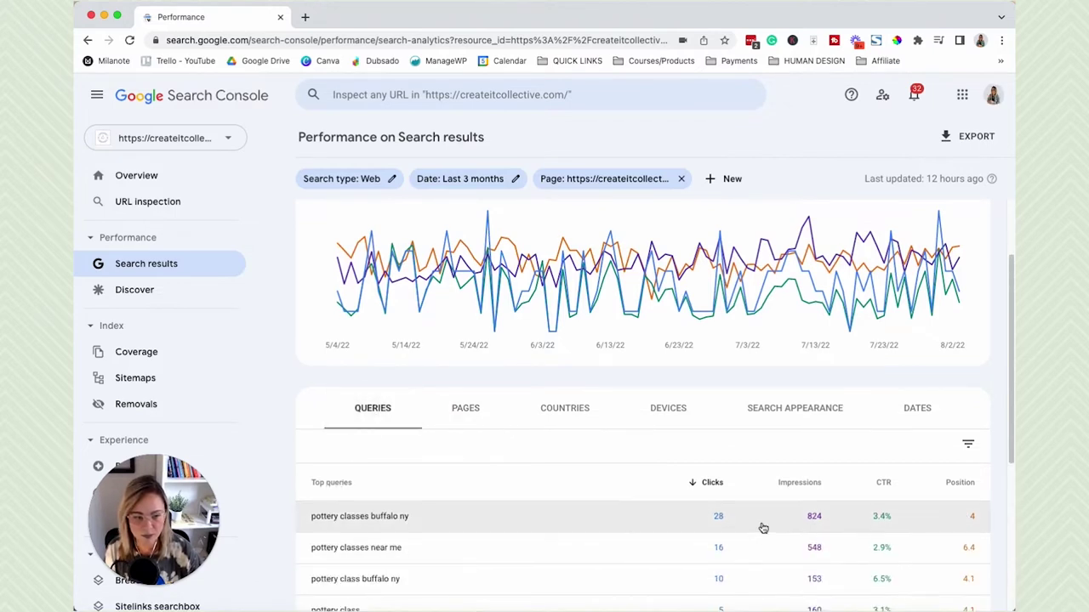
{"action": "scroll", "coordinate": [706, 517], "scroll_direction": "down", "scroll_amount": 1}
{"action": "scroll", "coordinate": [689, 514], "scroll_direction": "down", "scroll_amount": 2}
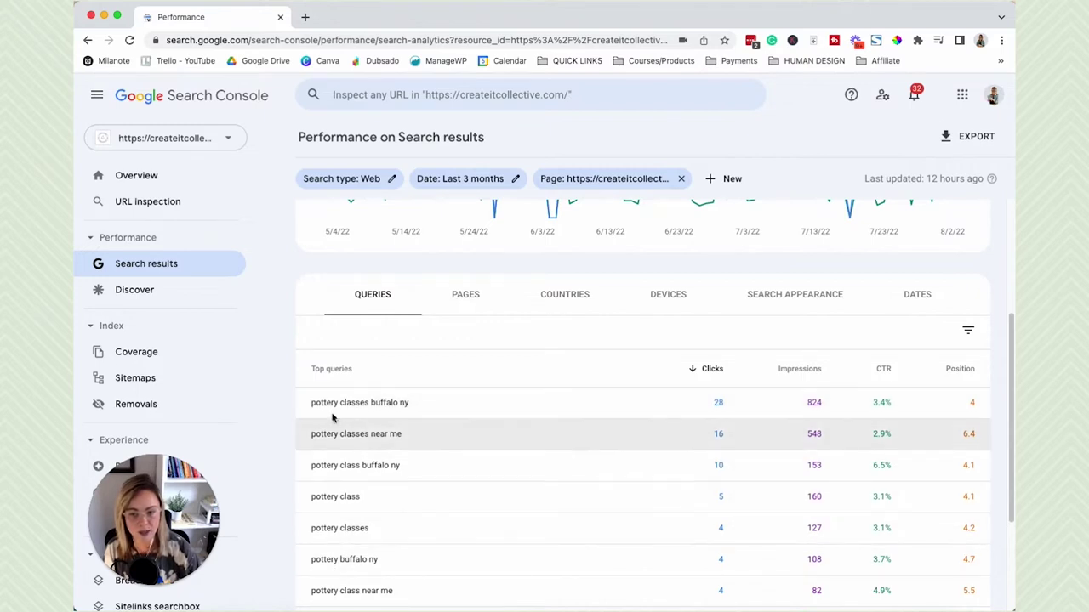
{"action": "scroll", "coordinate": [671, 501], "scroll_direction": "down", "scroll_amount": 4}
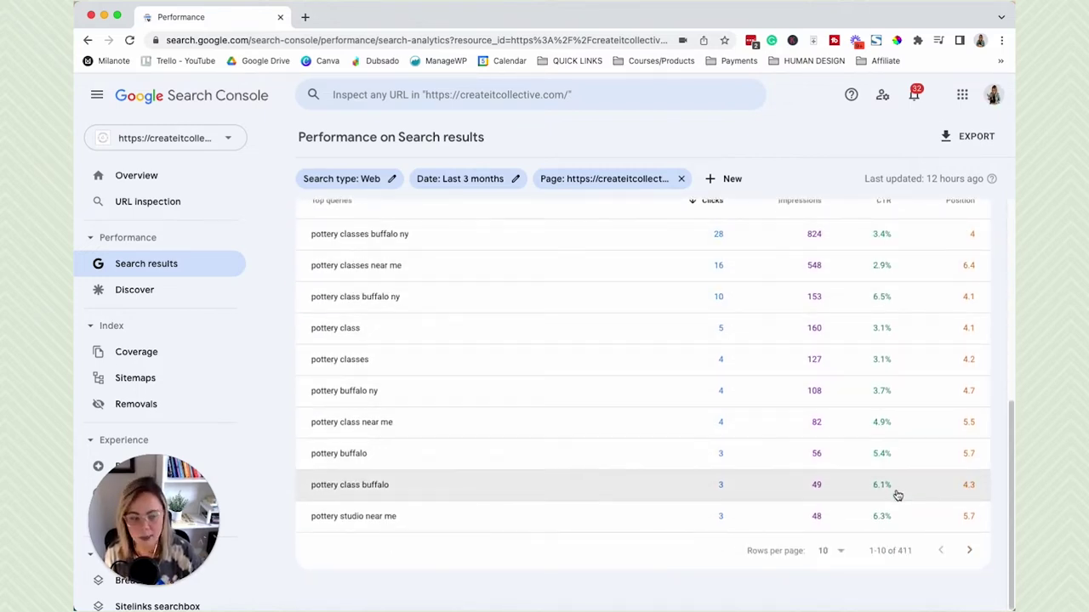
{"action": "scroll", "coordinate": [900, 481], "scroll_direction": "up", "scroll_amount": 1}
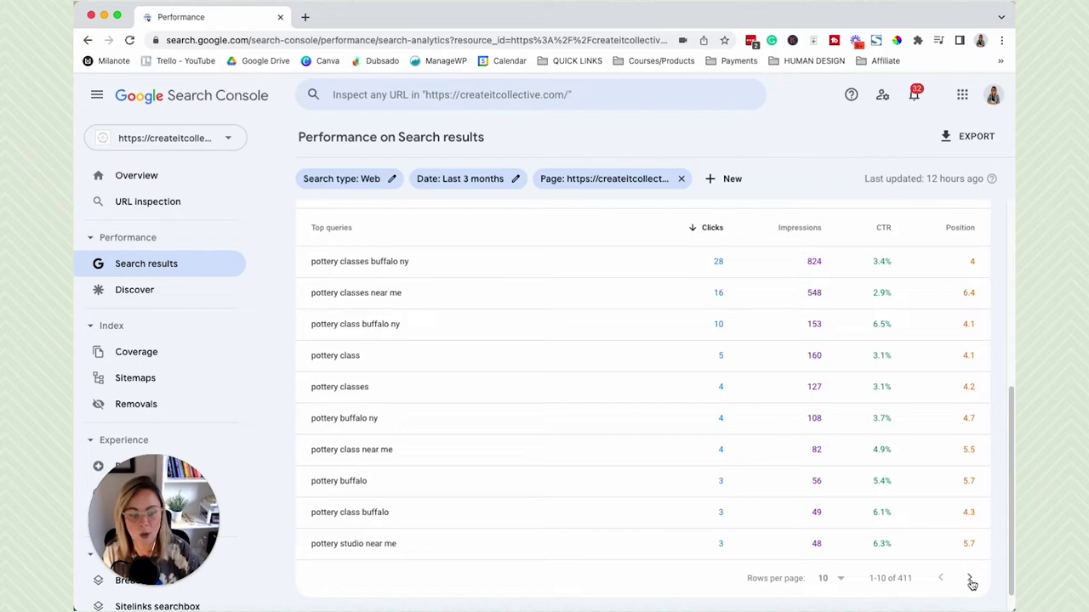
- Page forward to queries 31–40, then back to queries 11–20
{"action": "left_click", "coordinate": [969, 579]}
{"action": "left_click", "coordinate": [970, 579]}
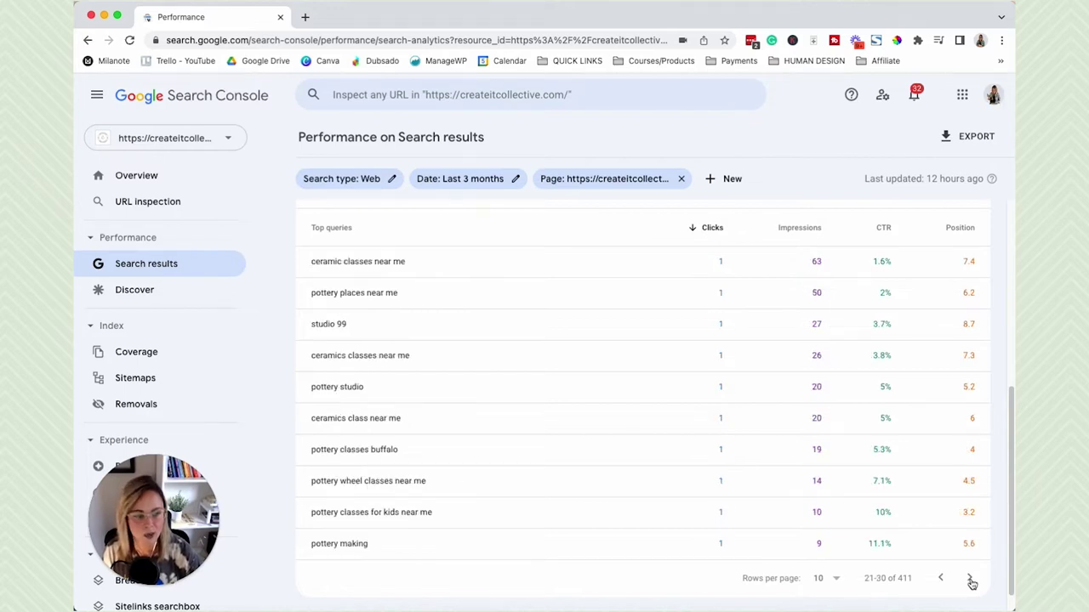
{"action": "left_click", "coordinate": [970, 580]}
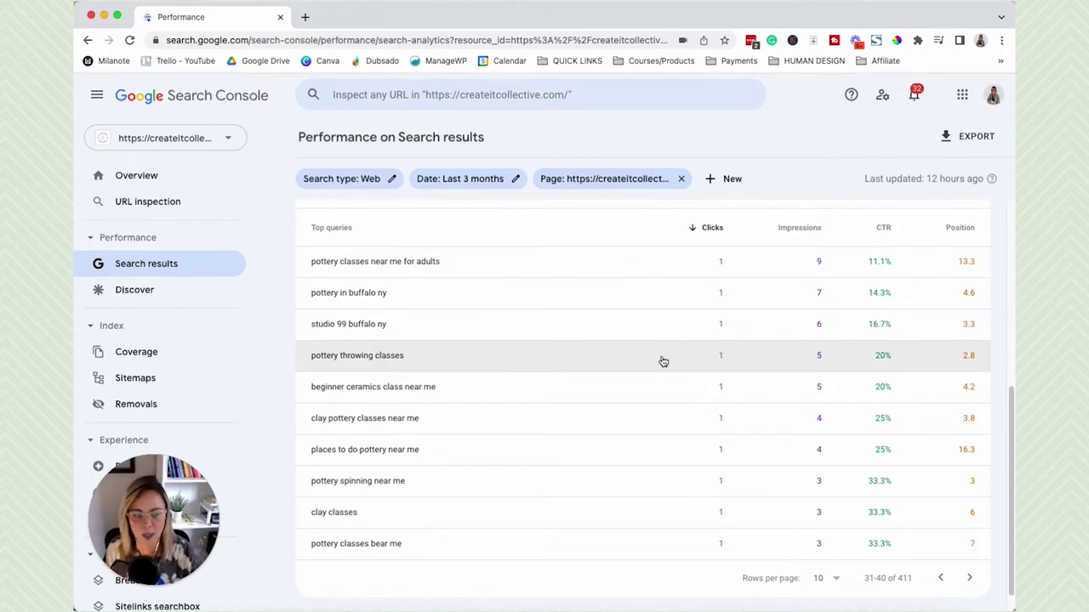
{"action": "scroll", "coordinate": [661, 360], "scroll_direction": "up", "scroll_amount": 1}
{"action": "scroll", "coordinate": [672, 370], "scroll_direction": "down", "scroll_amount": 2}
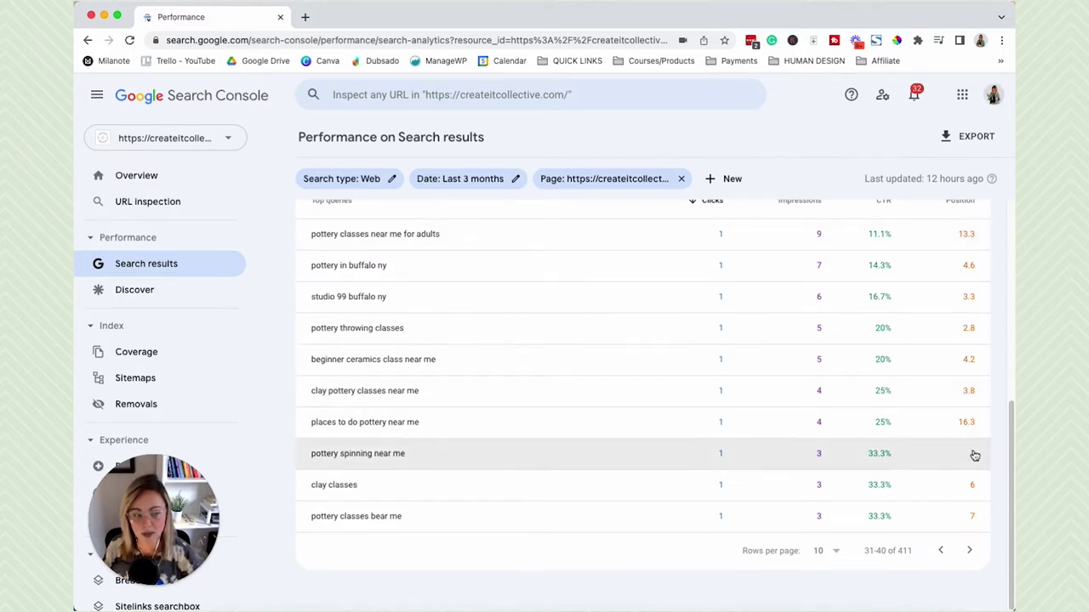
{"action": "left_click", "coordinate": [941, 551]}
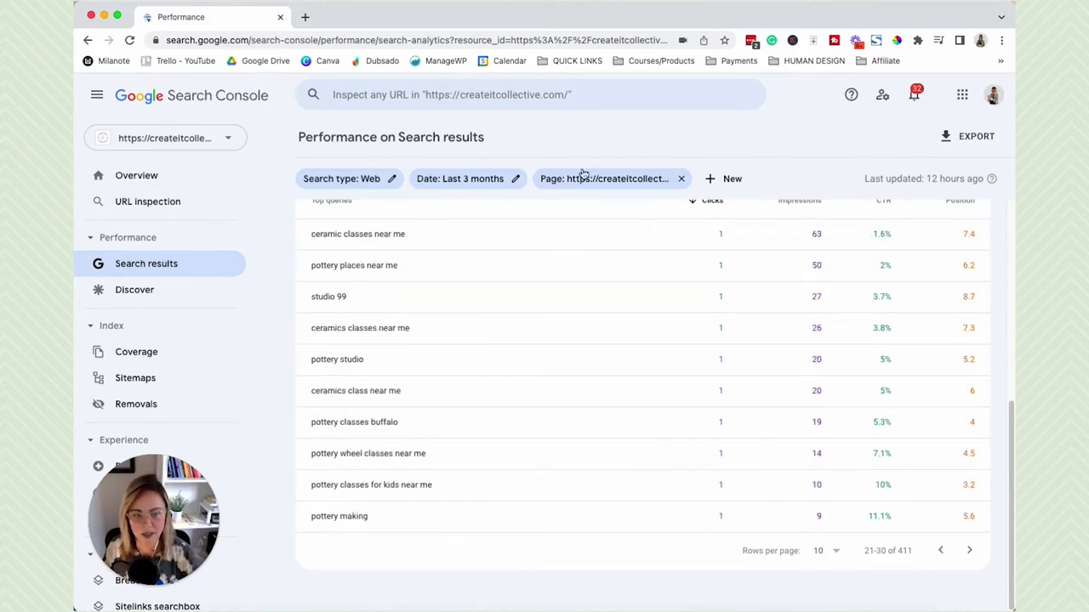
{"action": "scroll", "coordinate": [536, 281], "scroll_direction": "up", "scroll_amount": 2}
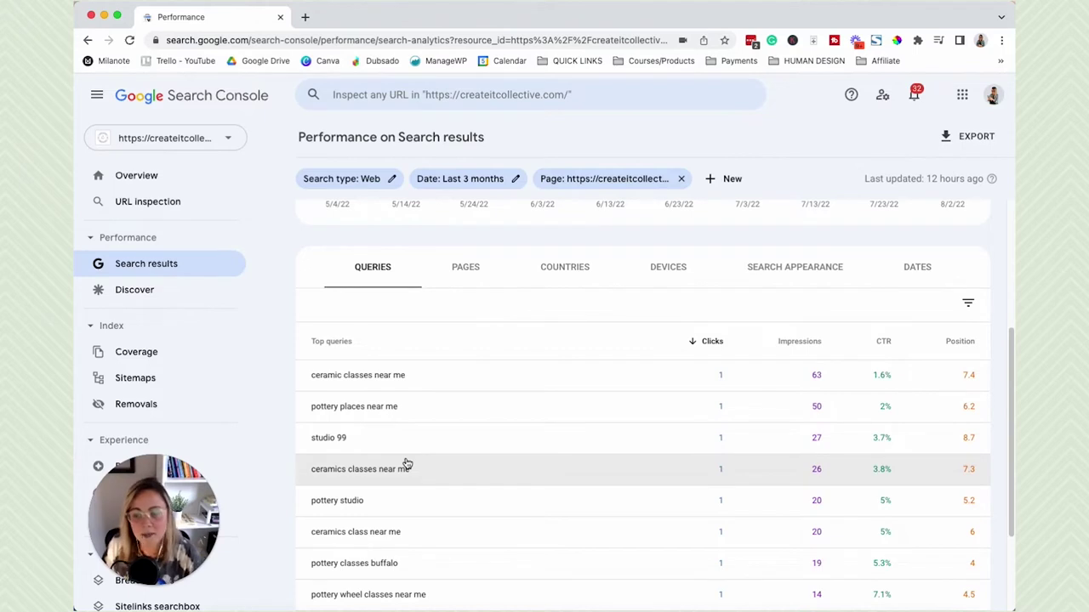
{"action": "scroll", "coordinate": [473, 421], "scroll_direction": "down", "scroll_amount": 1}
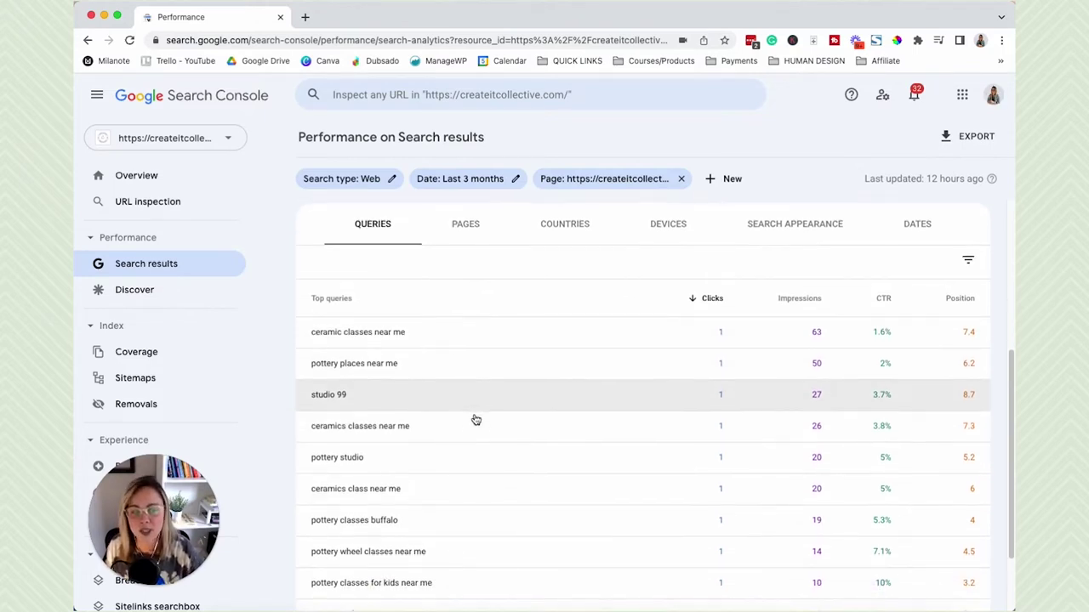
{"action": "scroll", "coordinate": [474, 420], "scroll_direction": "down", "scroll_amount": 2}
{"action": "left_click", "coordinate": [940, 560]}
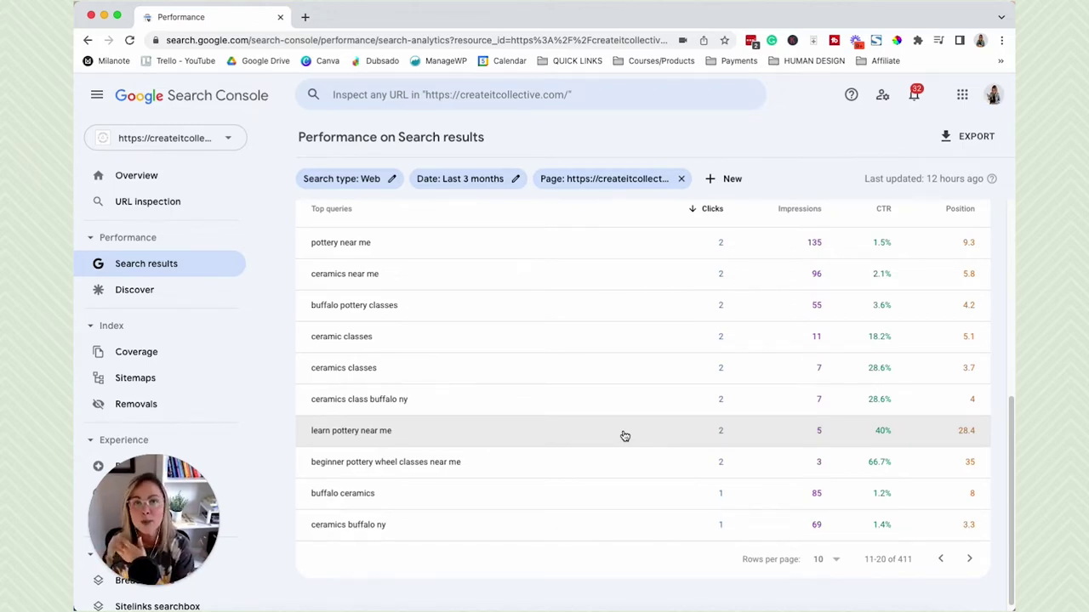
- Copy the filtered page URL and load the pottery classes post in a new tab
{"action": "left_click", "coordinate": [601, 181]}
{"action": "triple_click", "coordinate": [620, 375]}
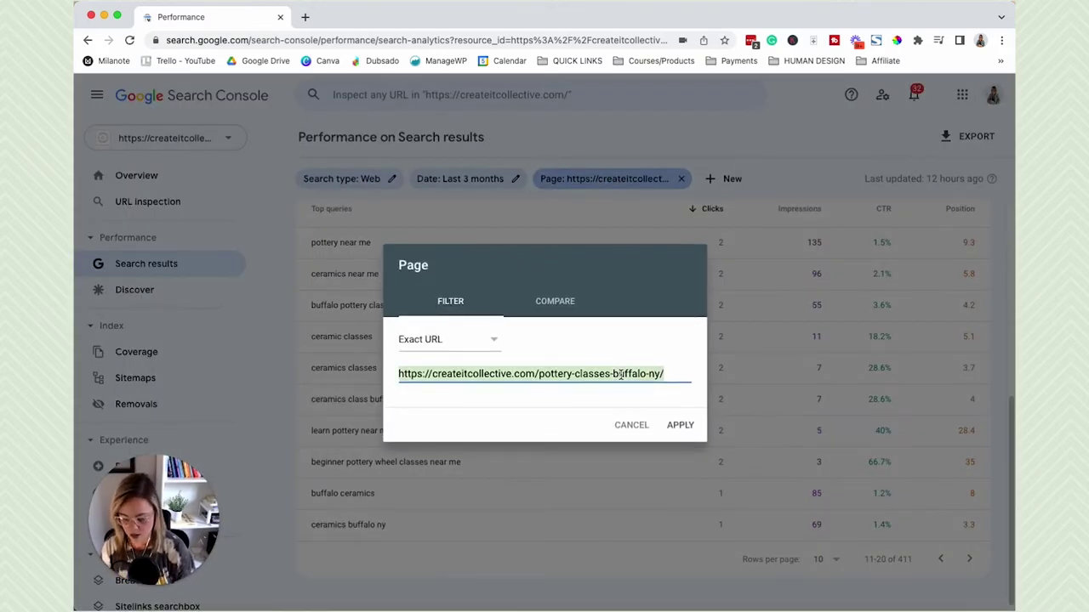
{"action": "key", "text": "ctrl+c"}
{"action": "key", "text": "ctrl+t"}
{"action": "key", "text": "ctrl+v"}
{"action": "key", "text": "Return"}
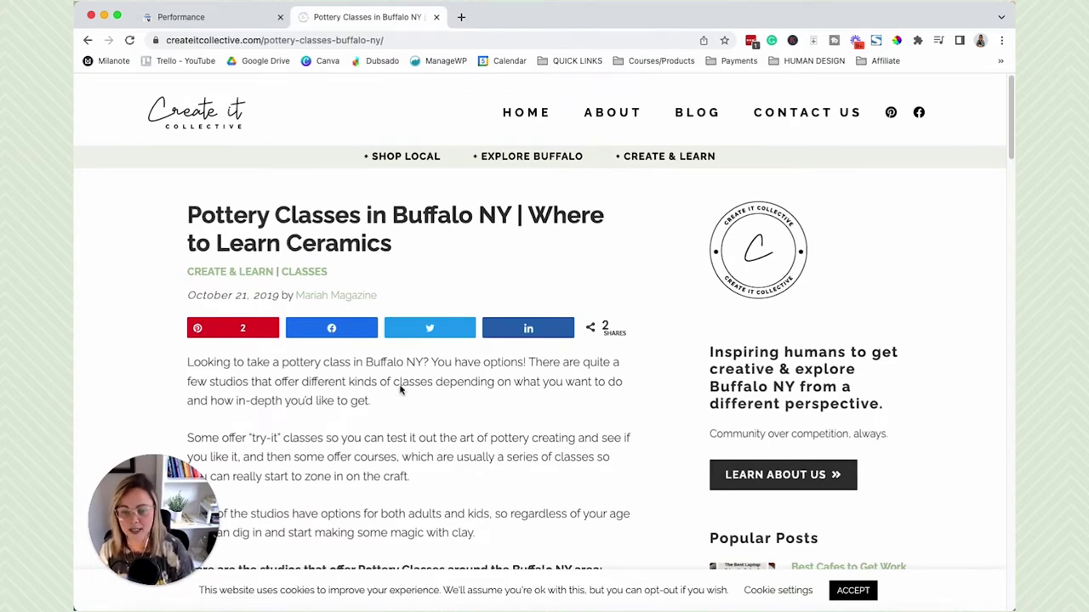
{"action": "left_click", "coordinate": [201, 20]}
{"action": "left_click", "coordinate": [629, 422]}
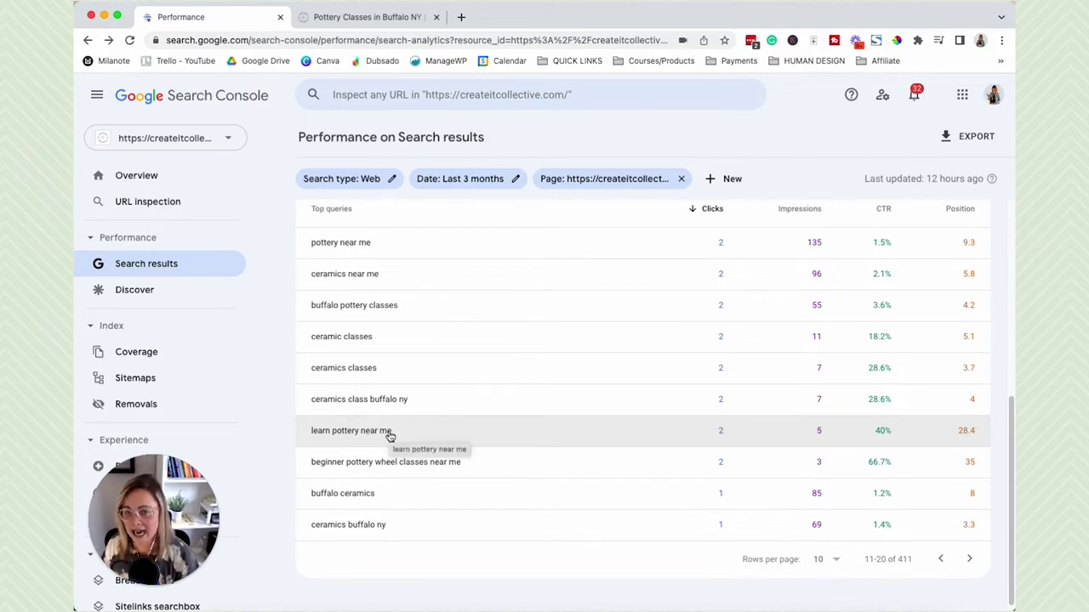
- Review the 'Pottery Classes in Buffalo NY' post headline against the Search Console results
{"action": "left_click", "coordinate": [337, 24]}
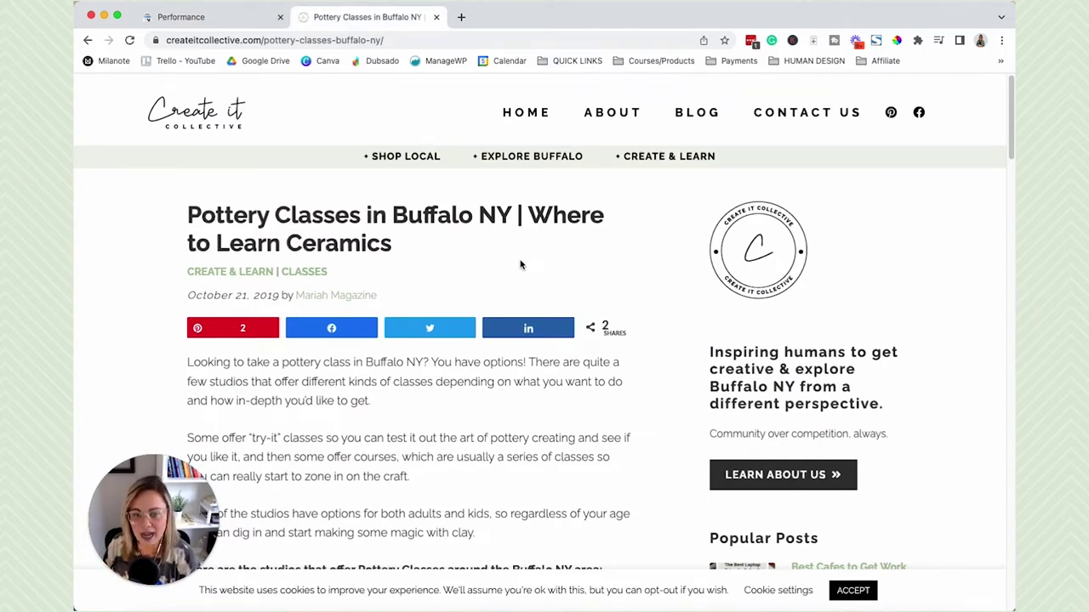
{"action": "left_click_drag", "start_coordinate": [397, 215], "coordinate": [513, 215]}
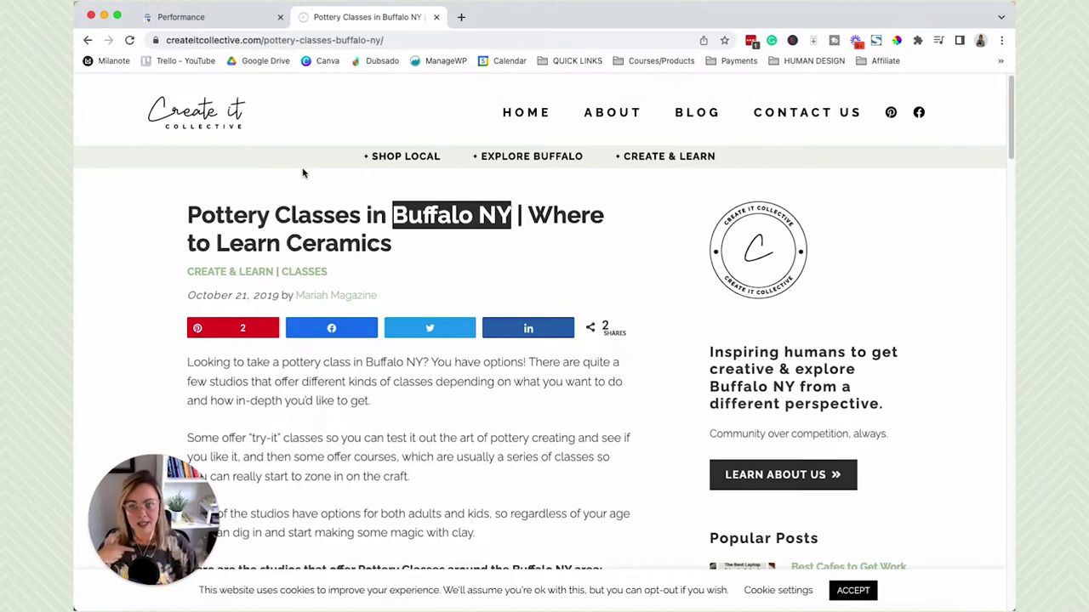
{"action": "left_click", "coordinate": [234, 9]}
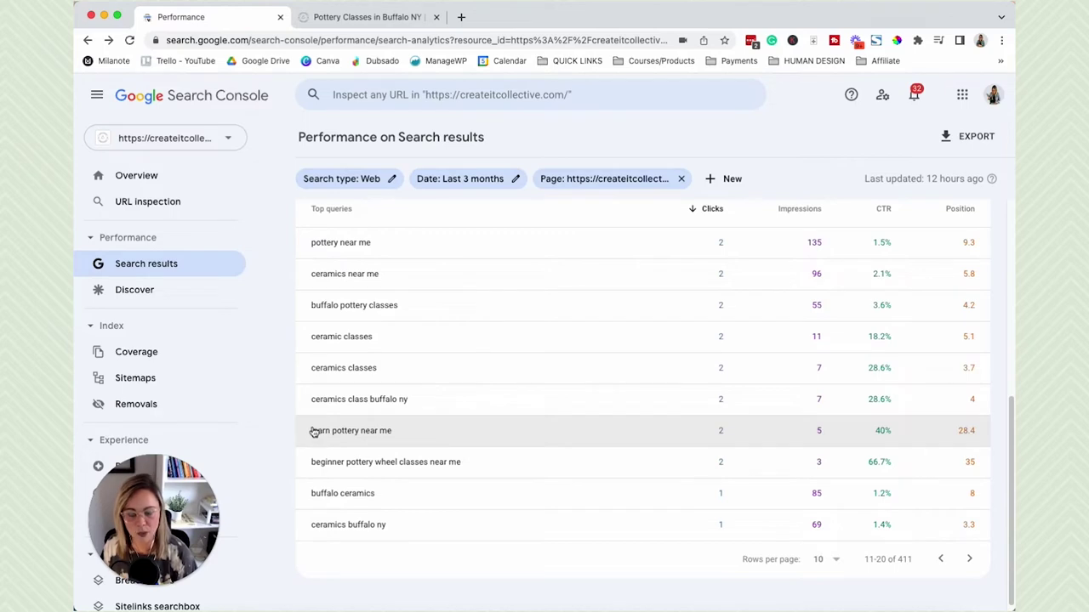
{"action": "left_click", "coordinate": [369, 17]}
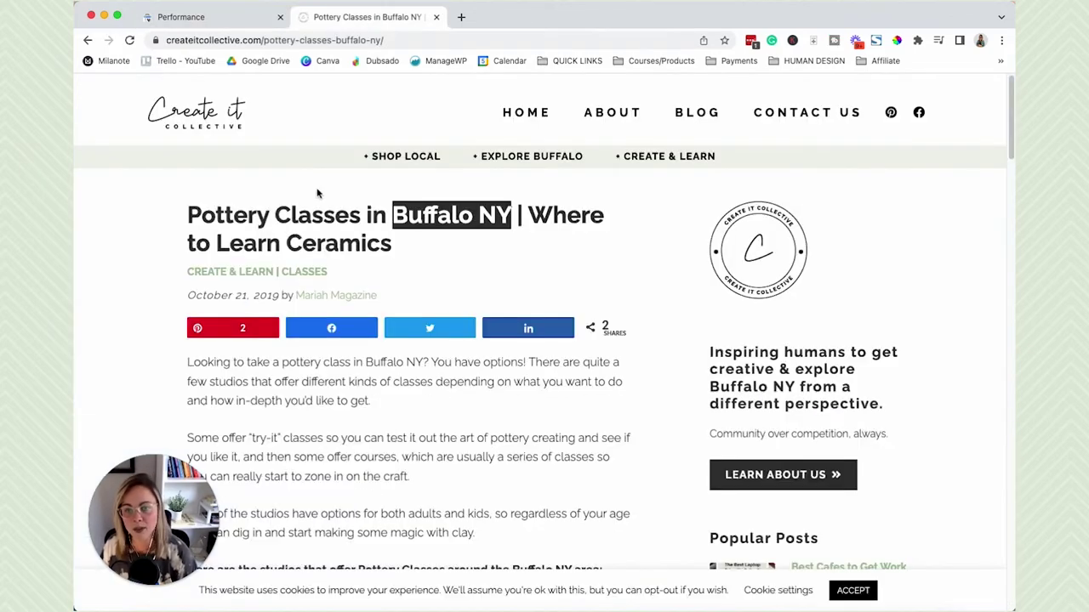
{"action": "left_click", "coordinate": [176, 219]}
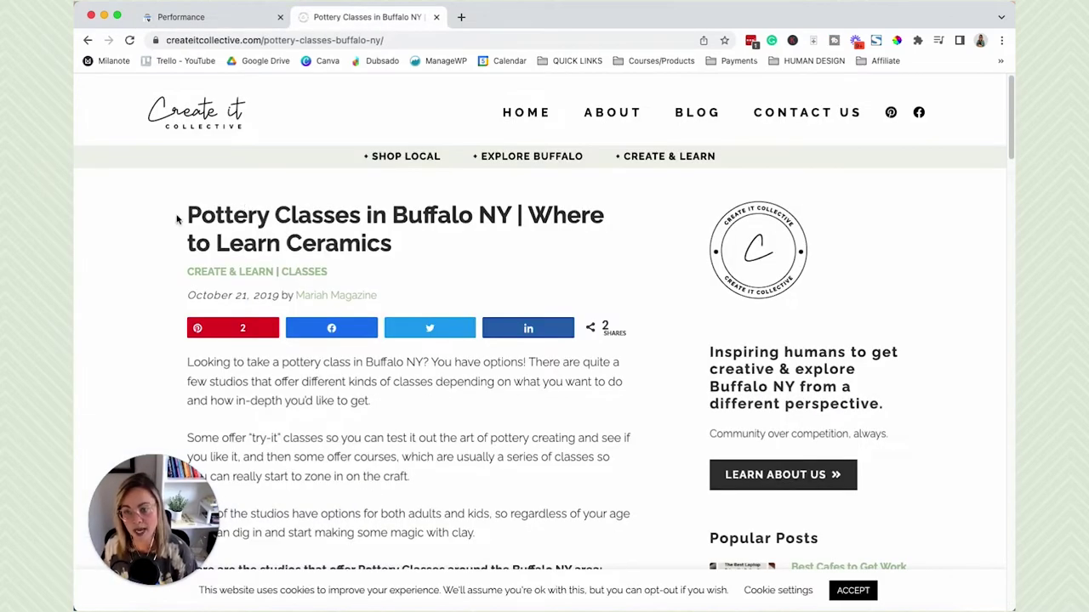
{"action": "left_click_drag", "start_coordinate": [404, 252], "coordinate": [183, 214]}
{"action": "left_click", "coordinate": [269, 242]}
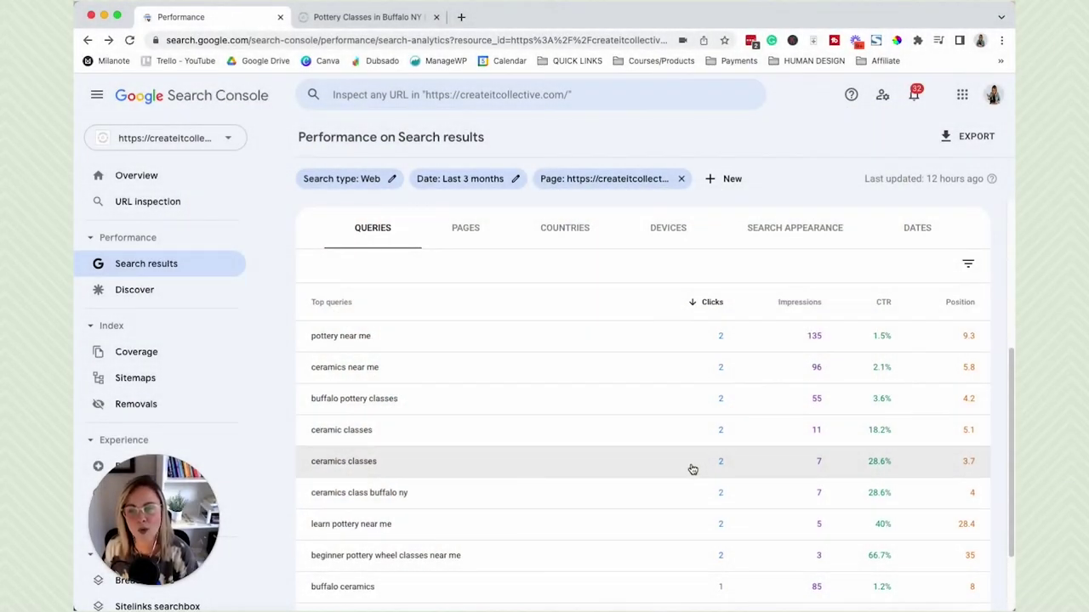
- Return the Search Console query table to queries 1–10
{"action": "scroll", "coordinate": [684, 444], "scroll_direction": "down", "scroll_amount": 1}
{"action": "scroll", "coordinate": [684, 444], "scroll_direction": "down", "scroll_amount": 1}
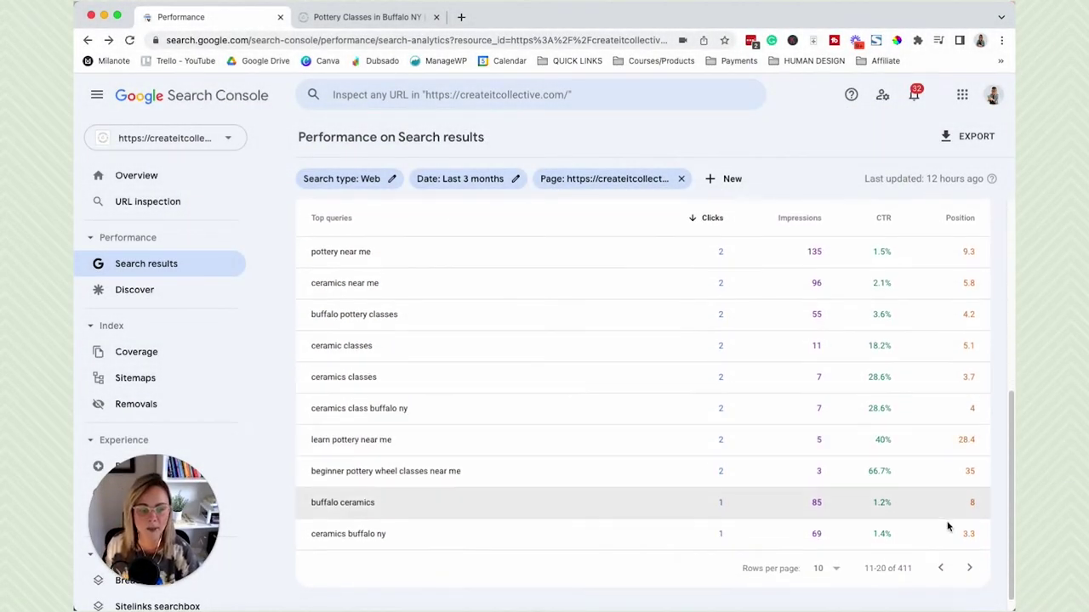
{"action": "left_click", "coordinate": [943, 569]}
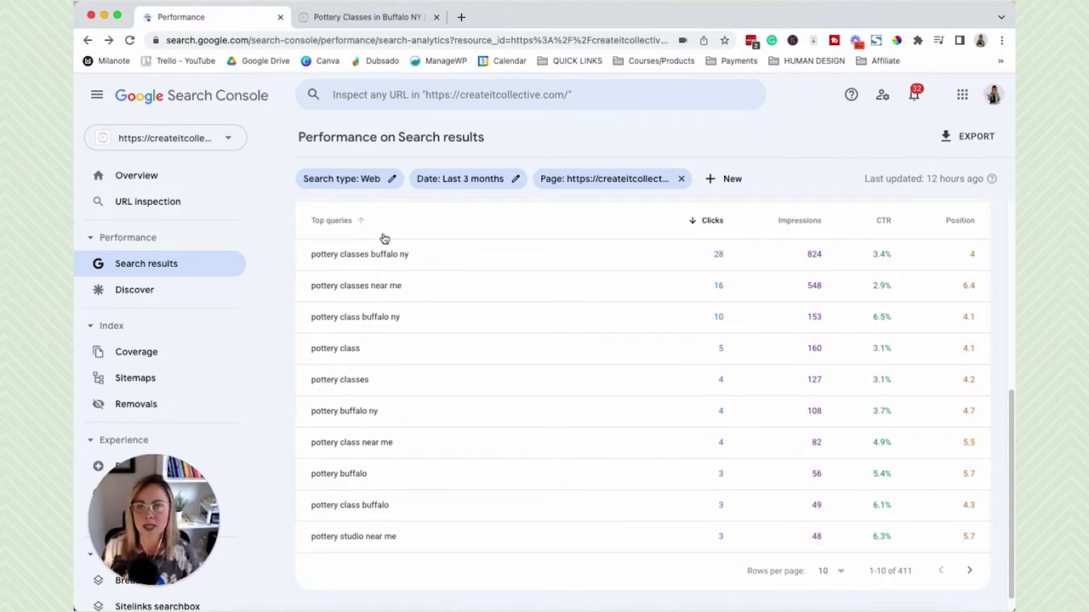
{"action": "left_click", "coordinate": [380, 24]}
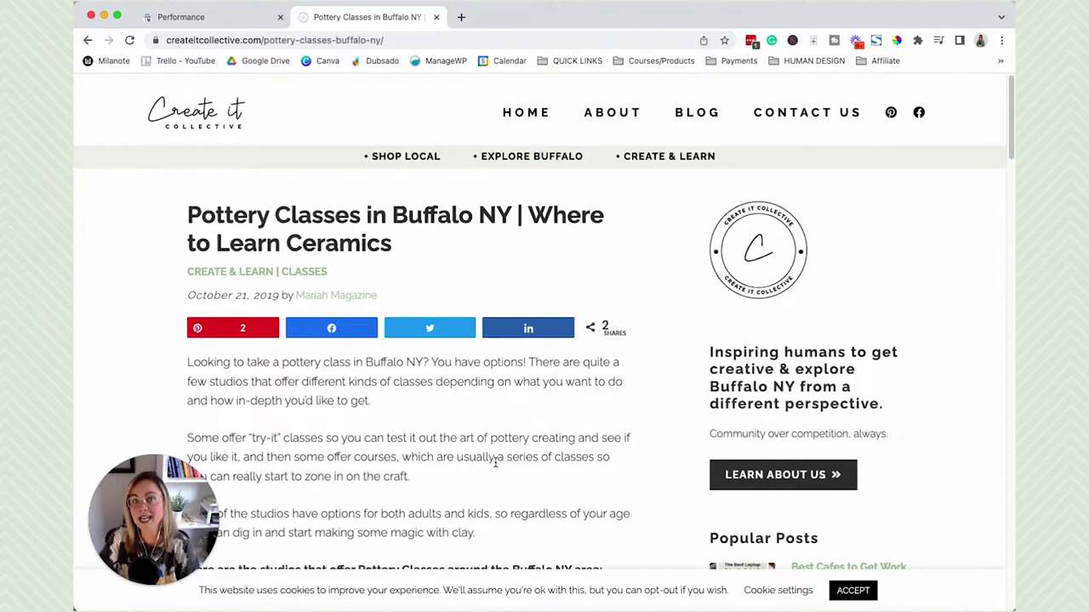
{"action": "left_click", "coordinate": [182, 17]}
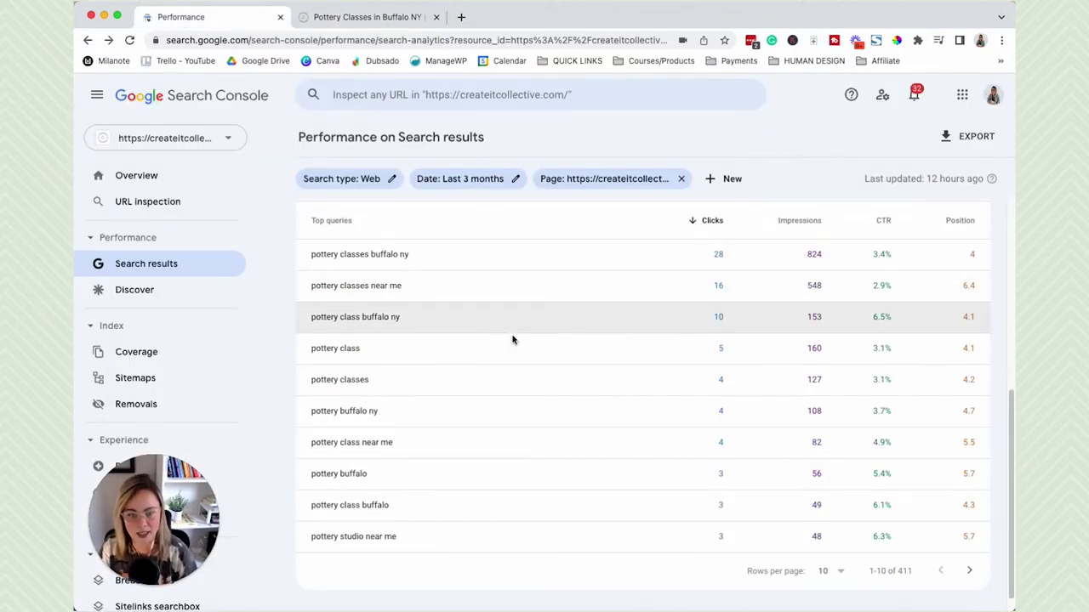
{"action": "scroll", "coordinate": [646, 403], "scroll_direction": "up", "scroll_amount": 2}
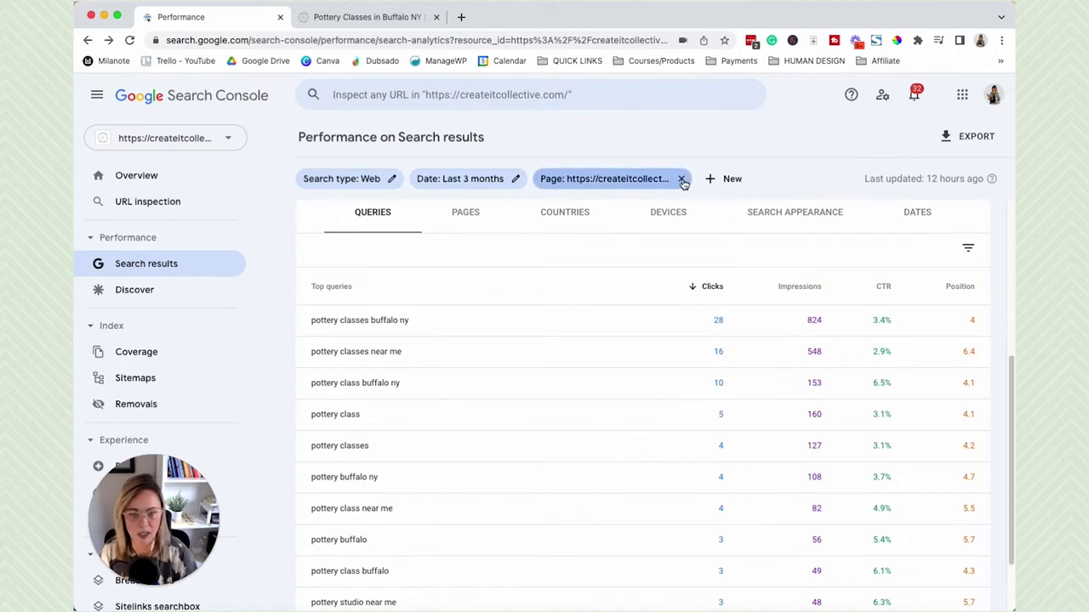
- Remove the Page filter and filter the query table to Position greater than 10
{"action": "left_click", "coordinate": [682, 180]}
{"action": "scroll", "coordinate": [685, 496], "scroll_direction": "down", "scroll_amount": 2}
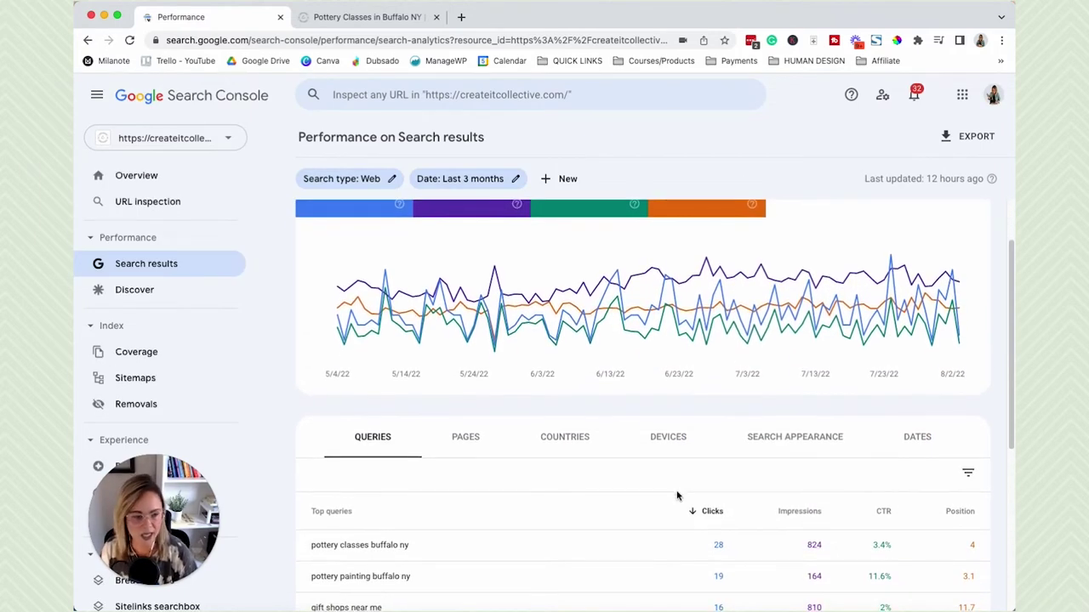
{"action": "left_click", "coordinate": [970, 478]}
{"action": "scroll", "coordinate": [907, 476], "scroll_direction": "down", "scroll_amount": 2}
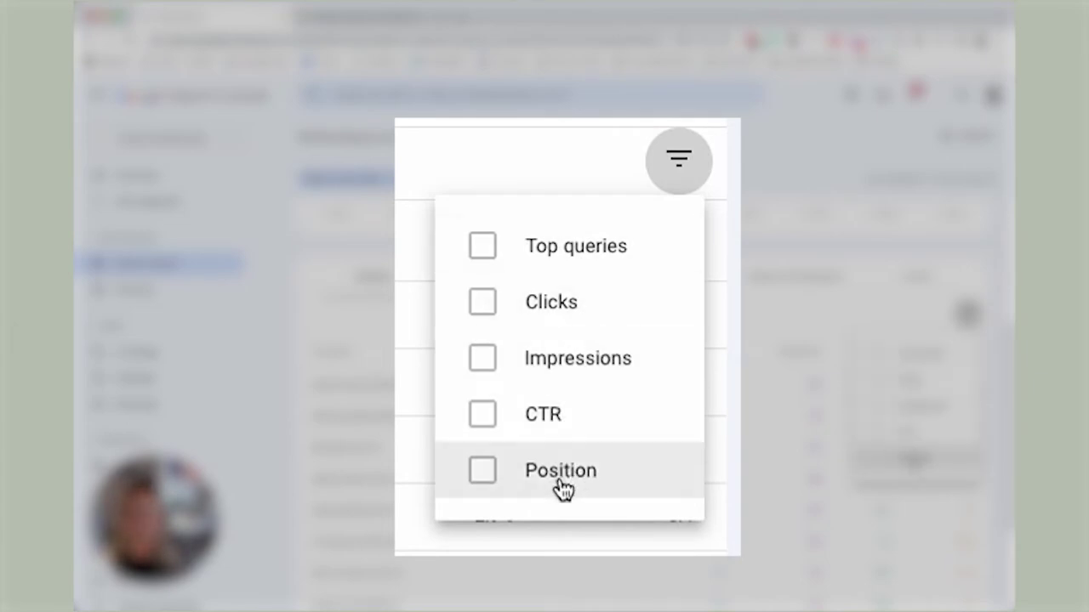
{"action": "left_click", "coordinate": [482, 473]}
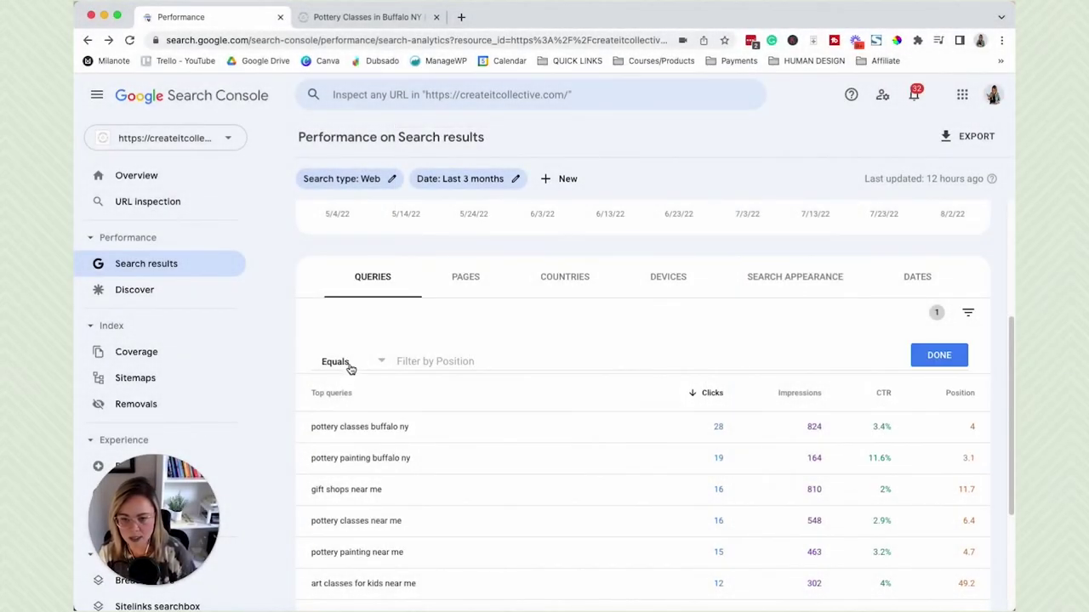
{"action": "left_click", "coordinate": [347, 364]}
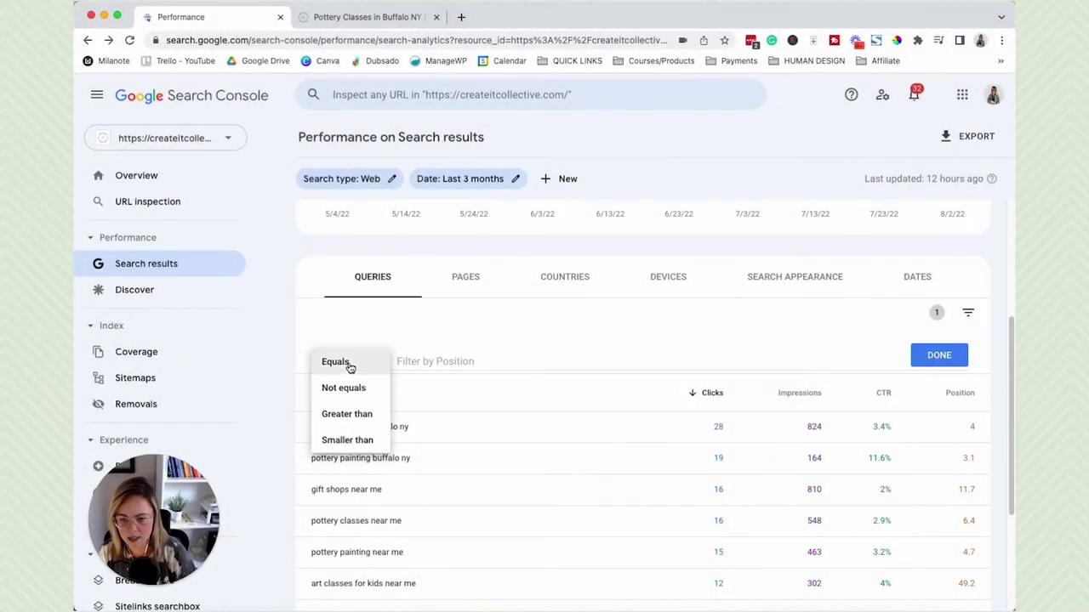
{"action": "left_click", "coordinate": [350, 415]}
{"action": "left_click", "coordinate": [404, 361]}
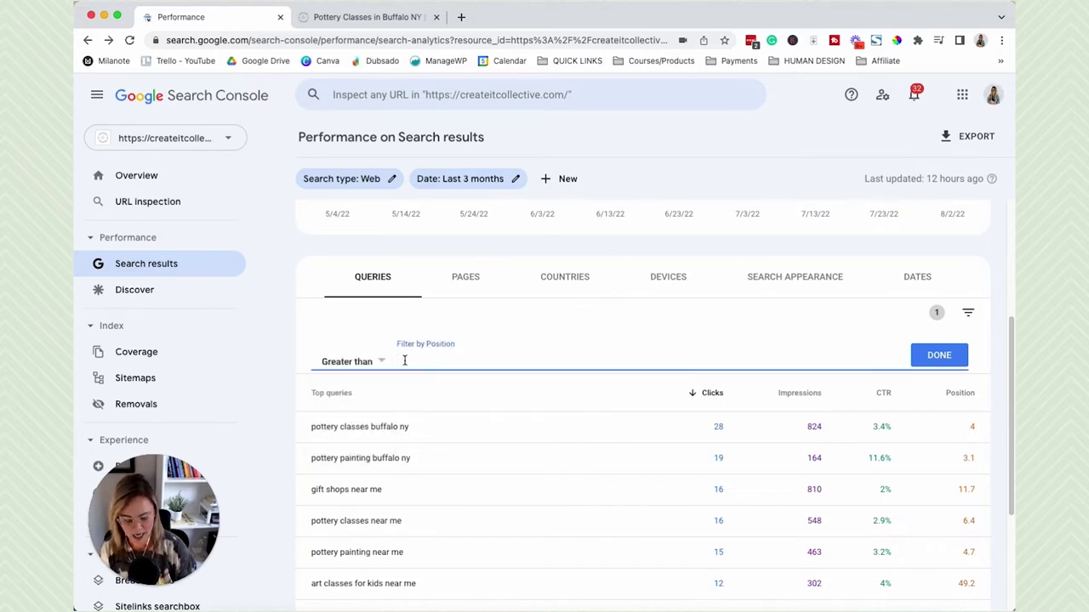
{"action": "left_click", "coordinate": [939, 355]}
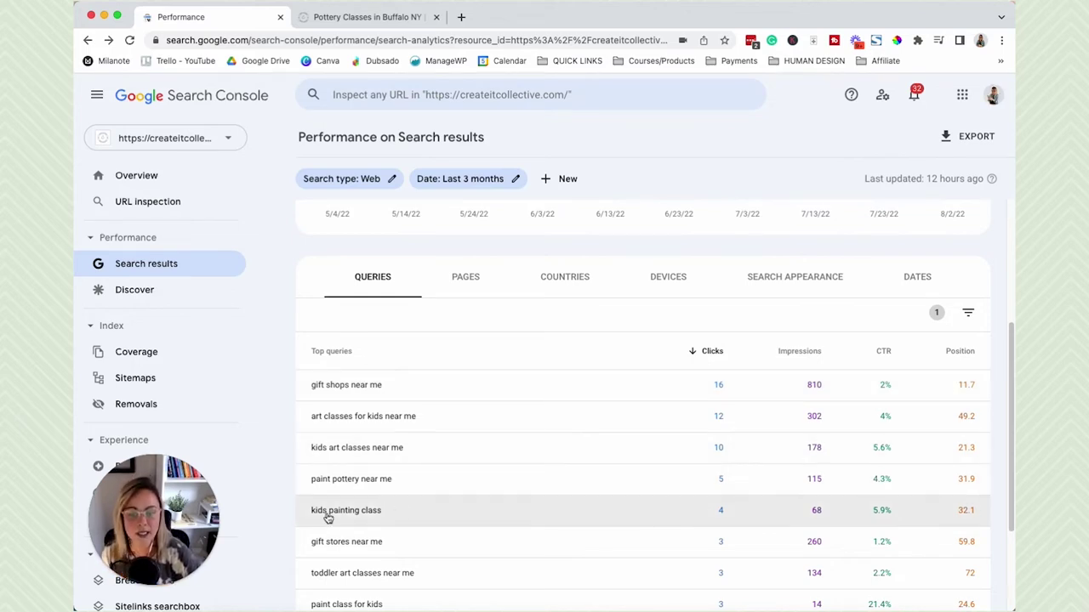
- Filter the report to the 'kids painting class' query
{"action": "scroll", "coordinate": [365, 502], "scroll_direction": "down", "scroll_amount": 2}
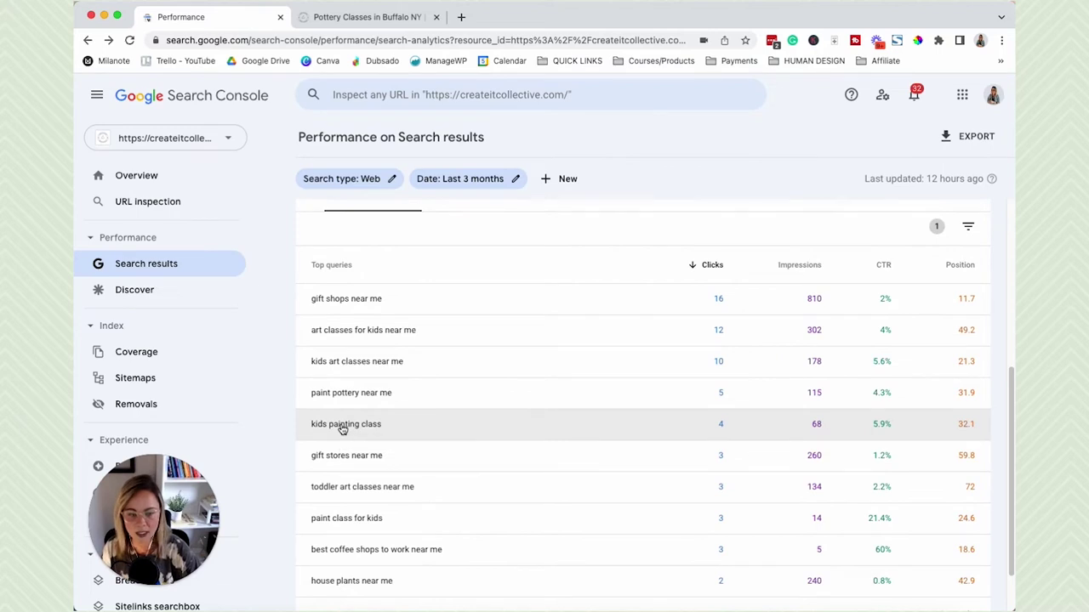
{"action": "left_click", "coordinate": [342, 430]}
{"action": "scroll", "coordinate": [817, 544], "scroll_direction": "down", "scroll_amount": 3}
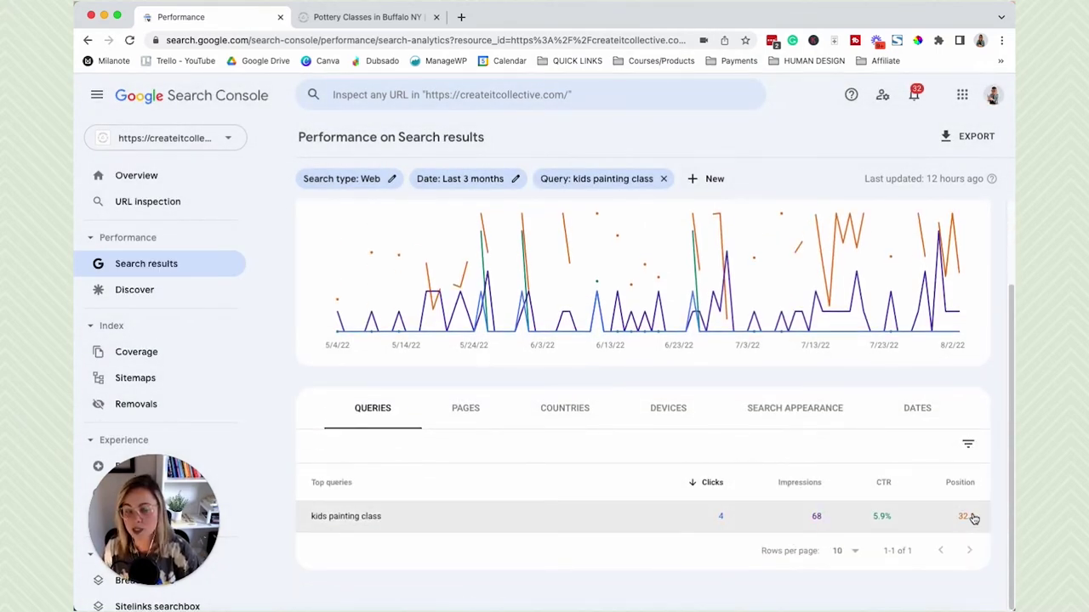
- Open the kids-art-classes-buffalo page for 'kids painting class' in a new tab, then return to its queries
{"action": "left_click", "coordinate": [472, 414]}
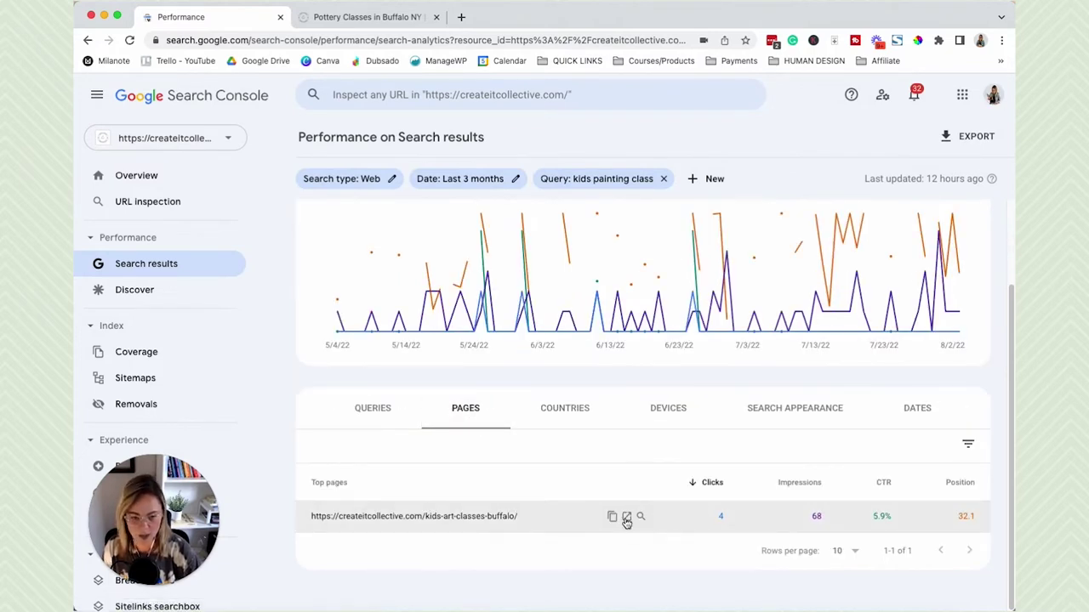
{"action": "left_click", "coordinate": [625, 519]}
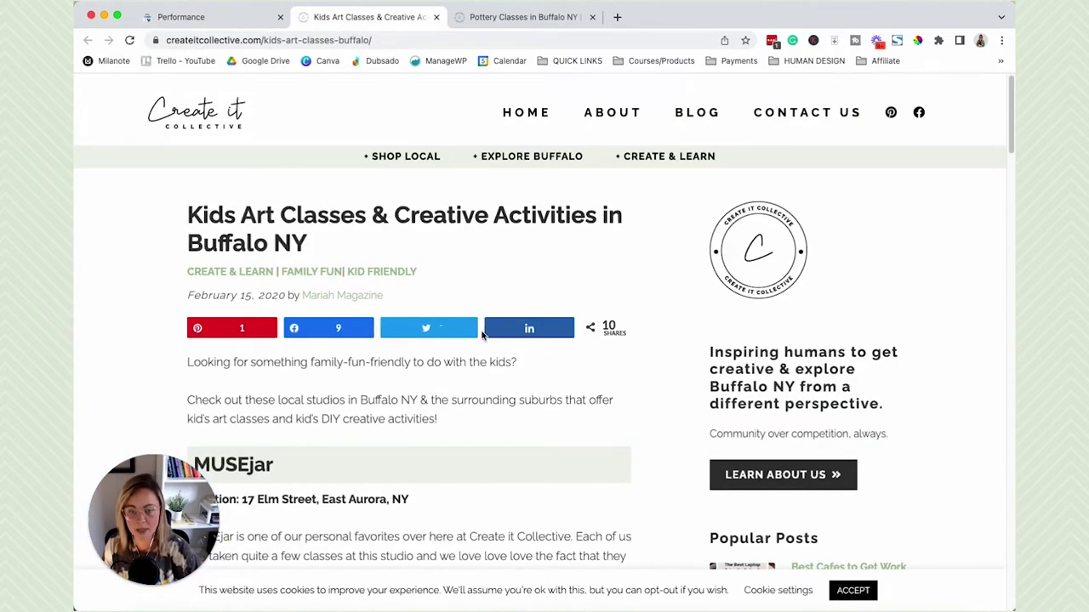
{"action": "left_click", "coordinate": [213, 17]}
{"action": "left_click", "coordinate": [371, 416]}
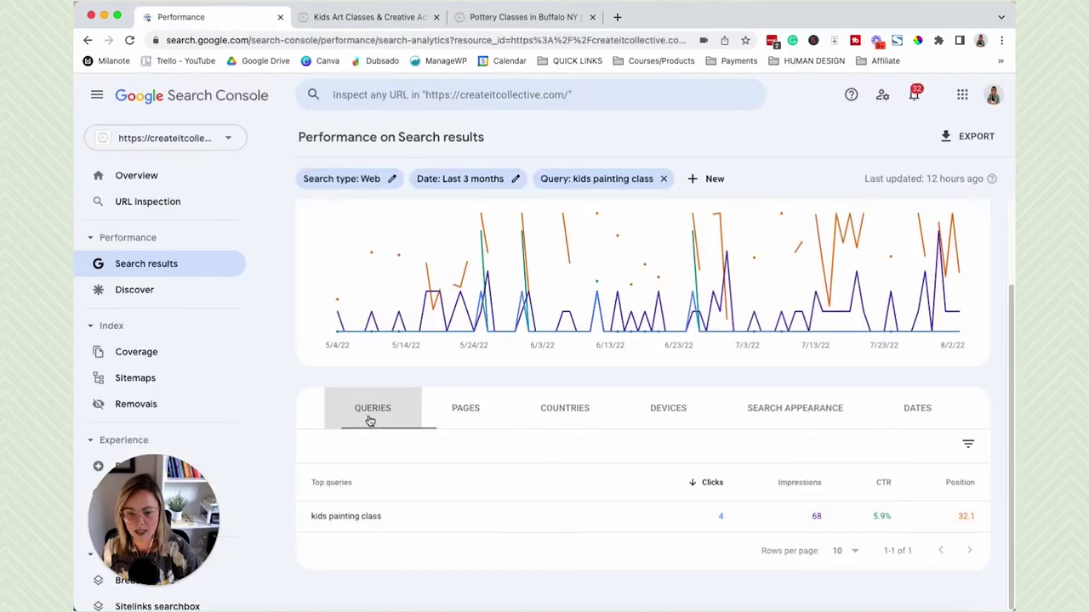
{"action": "left_click", "coordinate": [393, 16]}
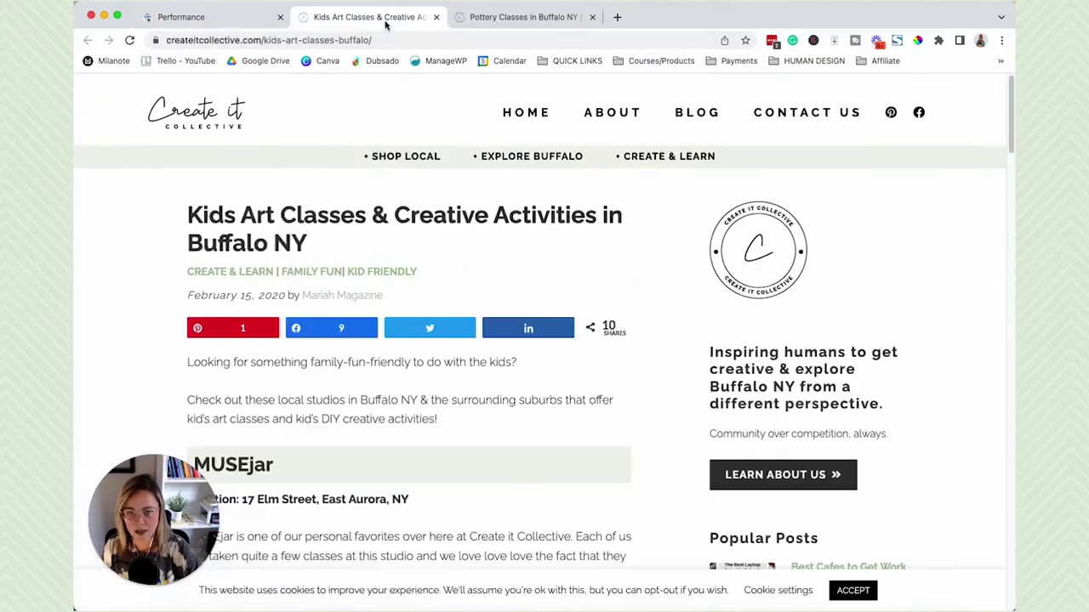
{"action": "left_click", "coordinate": [194, 19]}
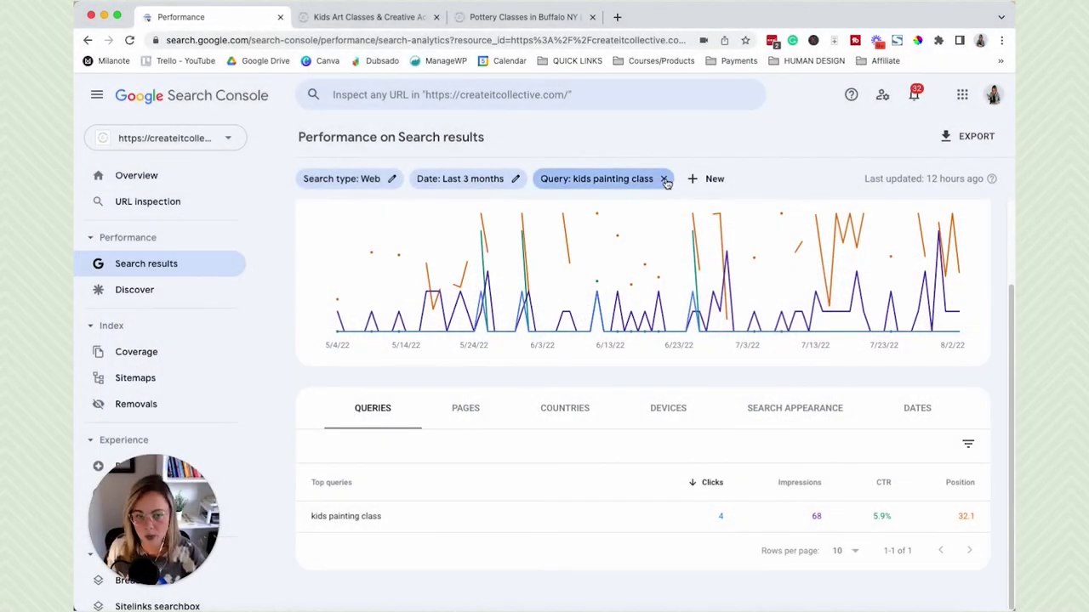
- Clear the 'kids painting class' query filter and open the Coverage report
{"action": "left_click", "coordinate": [664, 179]}
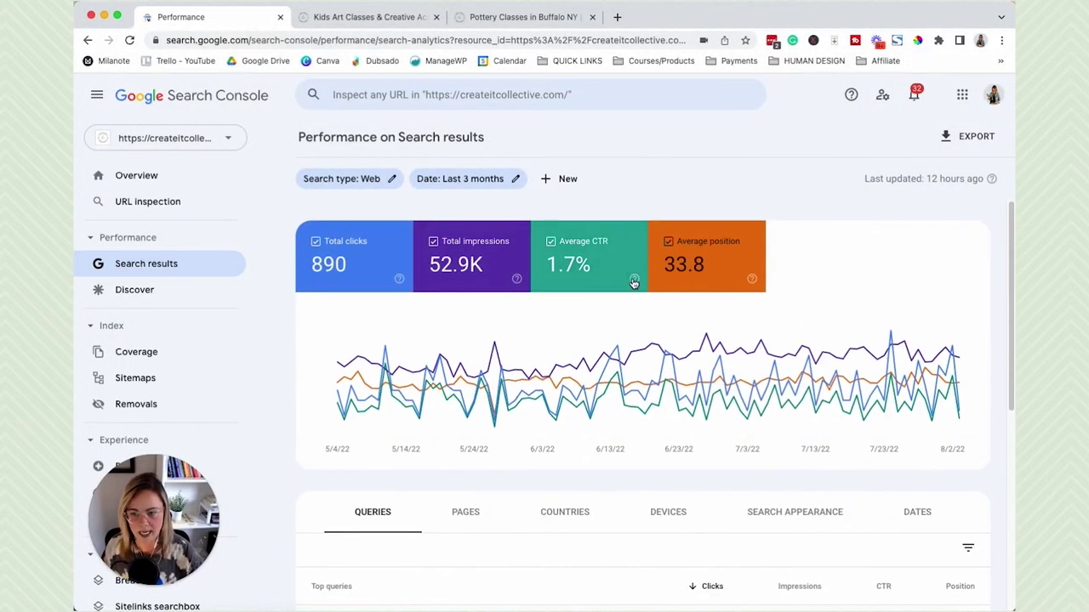
{"action": "mouse_move", "coordinate": [528, 390]}
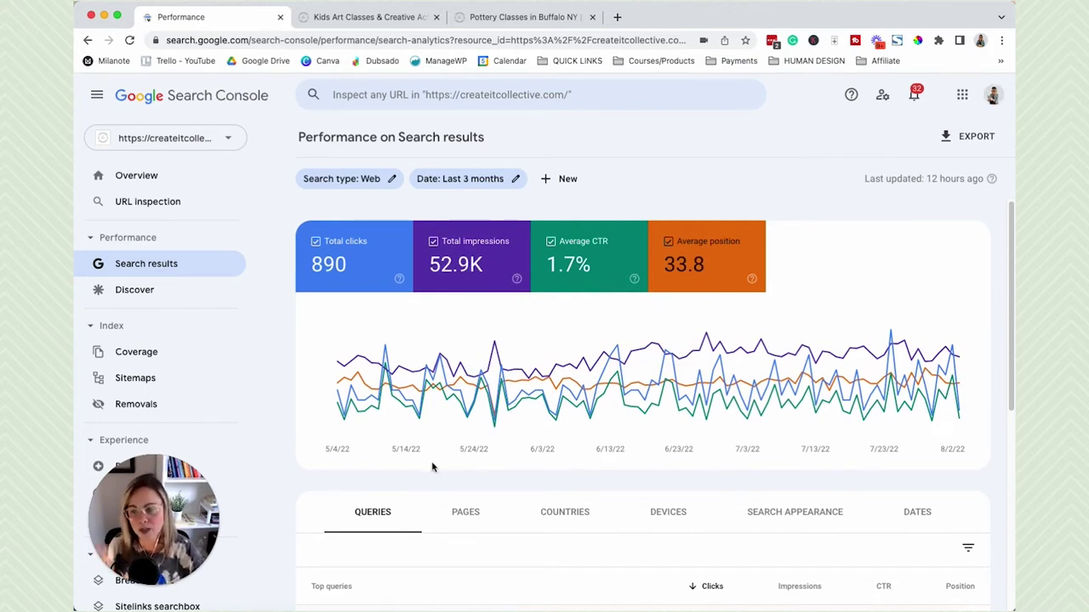
{"action": "scroll", "coordinate": [319, 435], "scroll_direction": "down", "scroll_amount": 1}
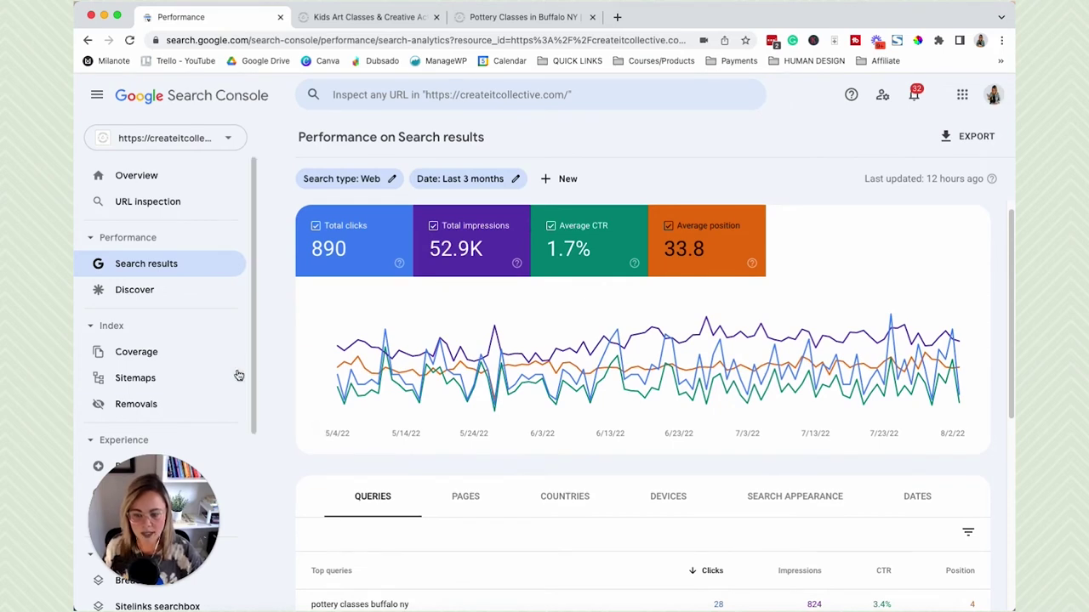
{"action": "left_click", "coordinate": [151, 357]}
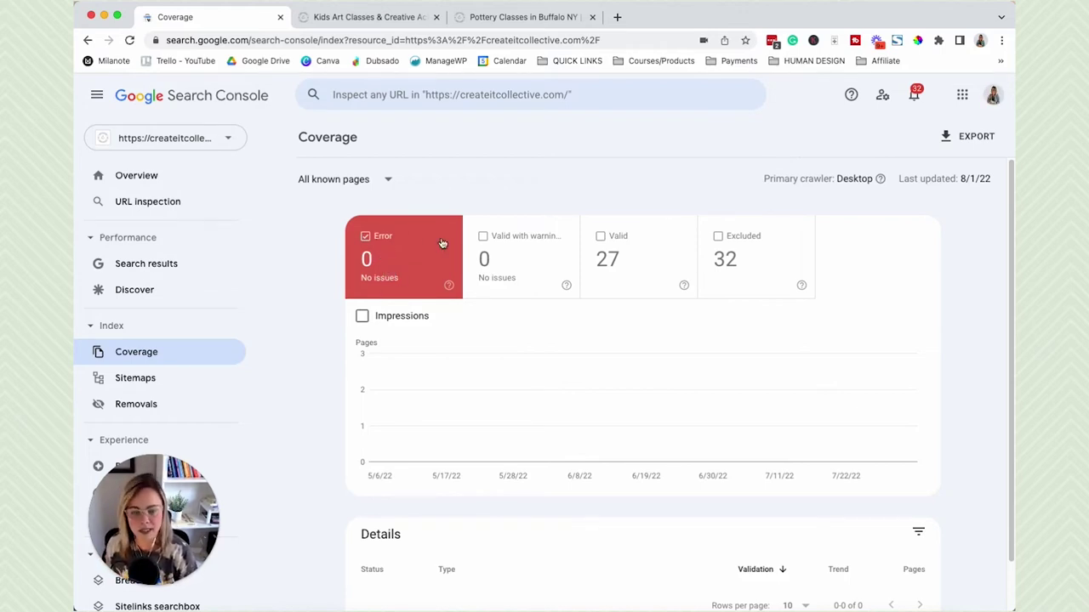
{"action": "scroll", "coordinate": [389, 286], "scroll_direction": "down", "scroll_amount": 1}
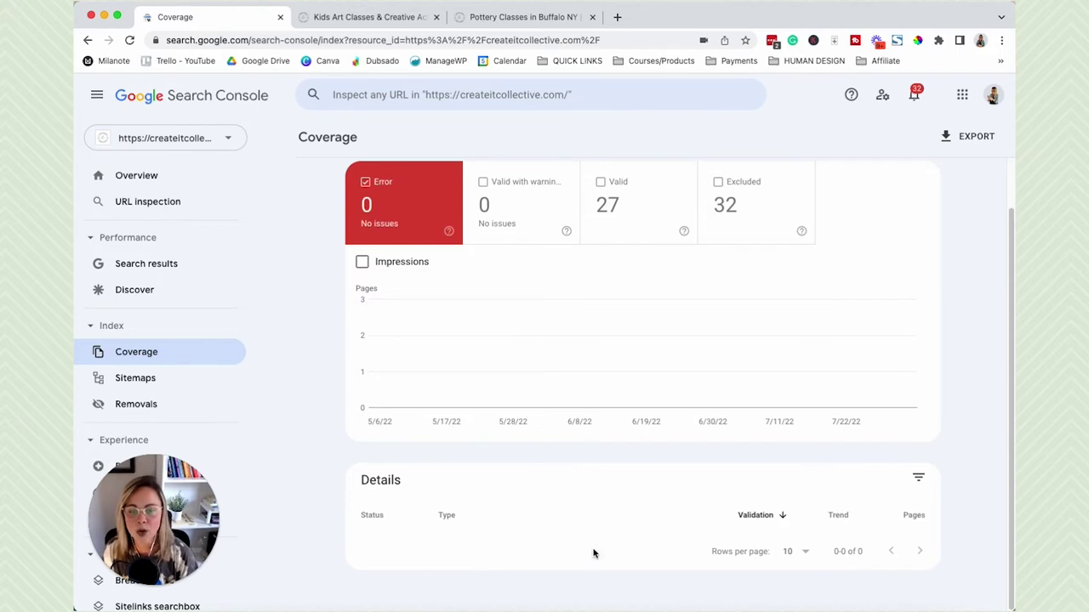
{"action": "scroll", "coordinate": [548, 507], "scroll_direction": "up", "scroll_amount": 1}
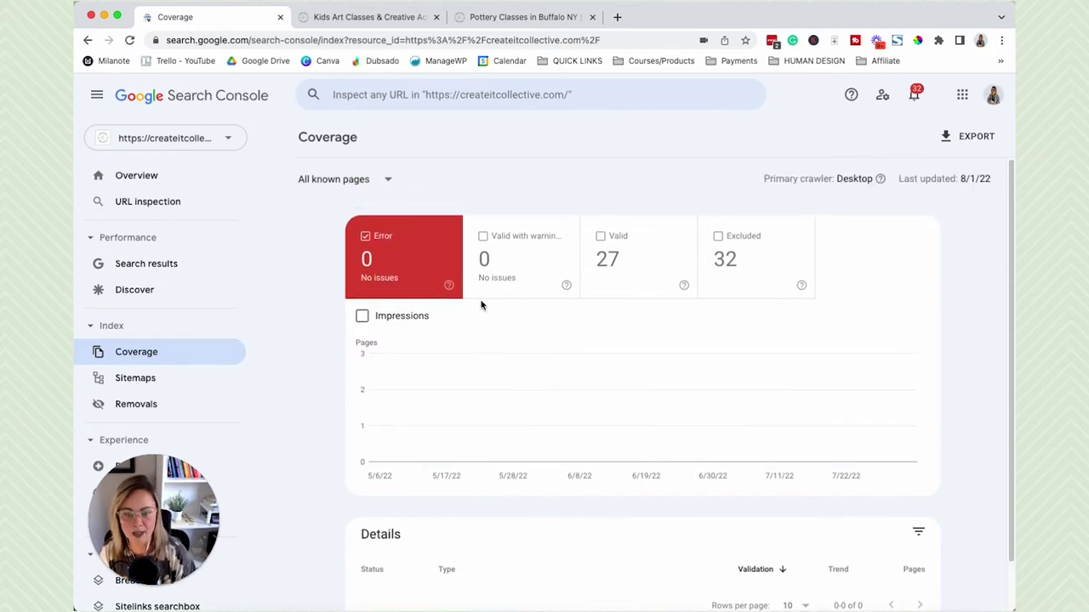
{"action": "left_click", "coordinate": [632, 281]}
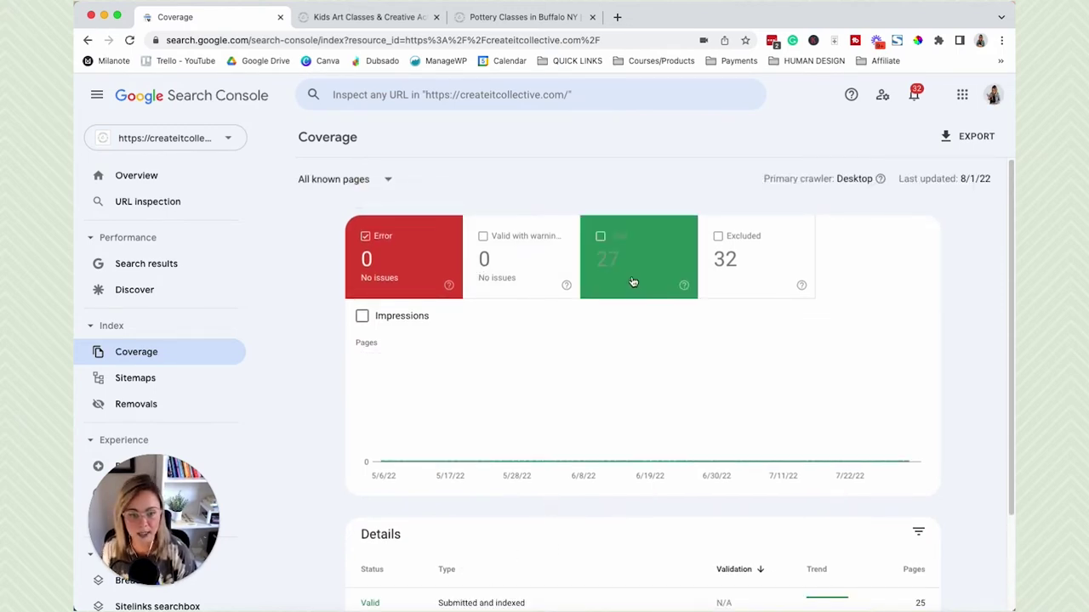
{"action": "scroll", "coordinate": [651, 322], "scroll_direction": "down", "scroll_amount": 3}
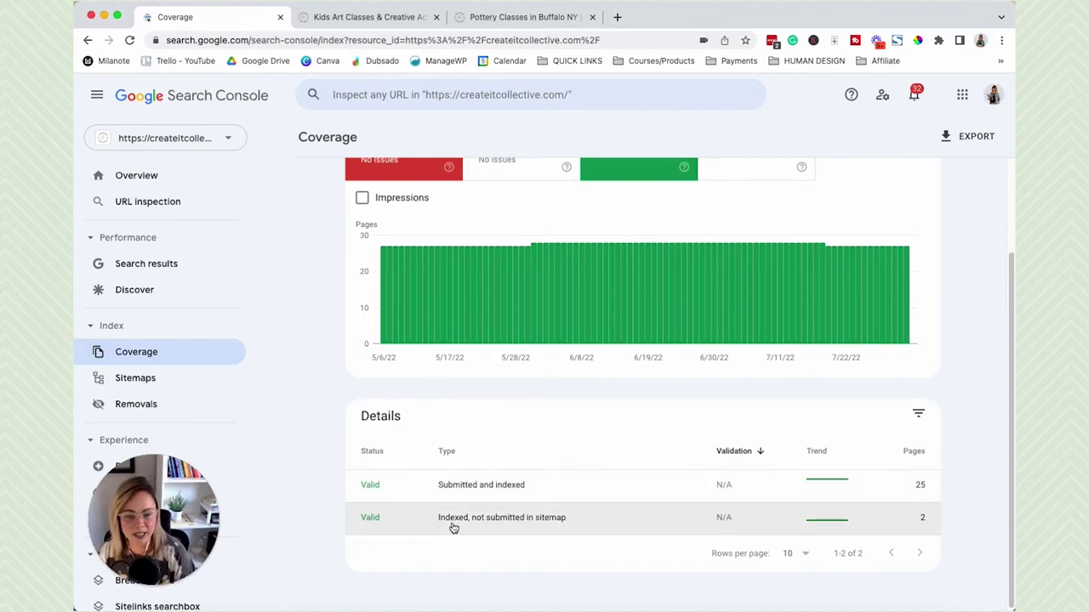
{"action": "left_click", "coordinate": [523, 525]}
{"action": "scroll", "coordinate": [595, 527], "scroll_direction": "down", "scroll_amount": 3}
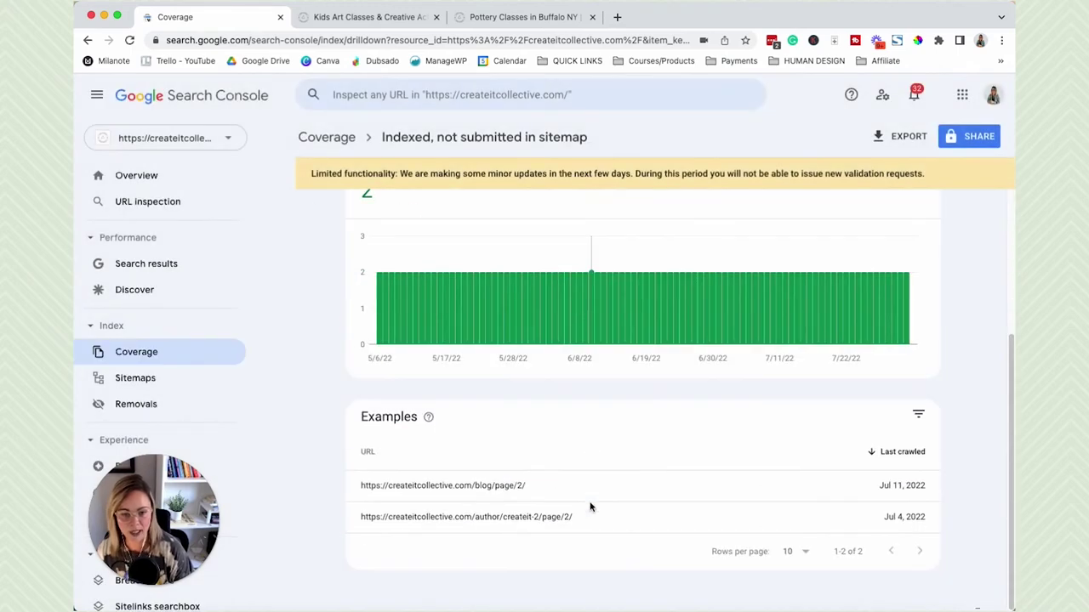
{"action": "scroll", "coordinate": [532, 510], "scroll_direction": "up", "scroll_amount": 2}
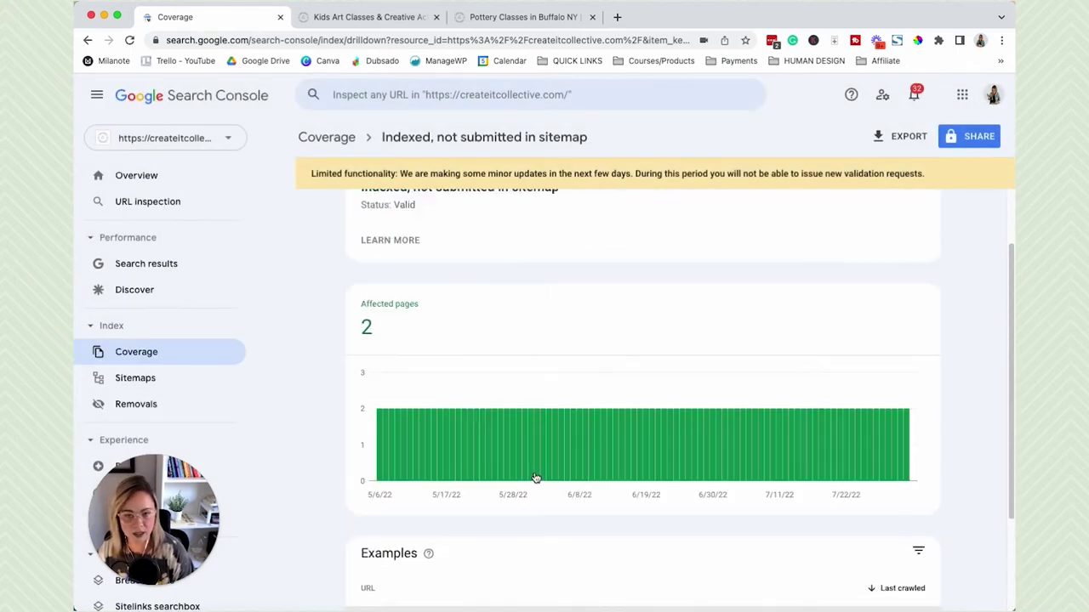
{"action": "scroll", "coordinate": [536, 478], "scroll_direction": "up", "scroll_amount": 1}
{"action": "left_click", "coordinate": [335, 138]}
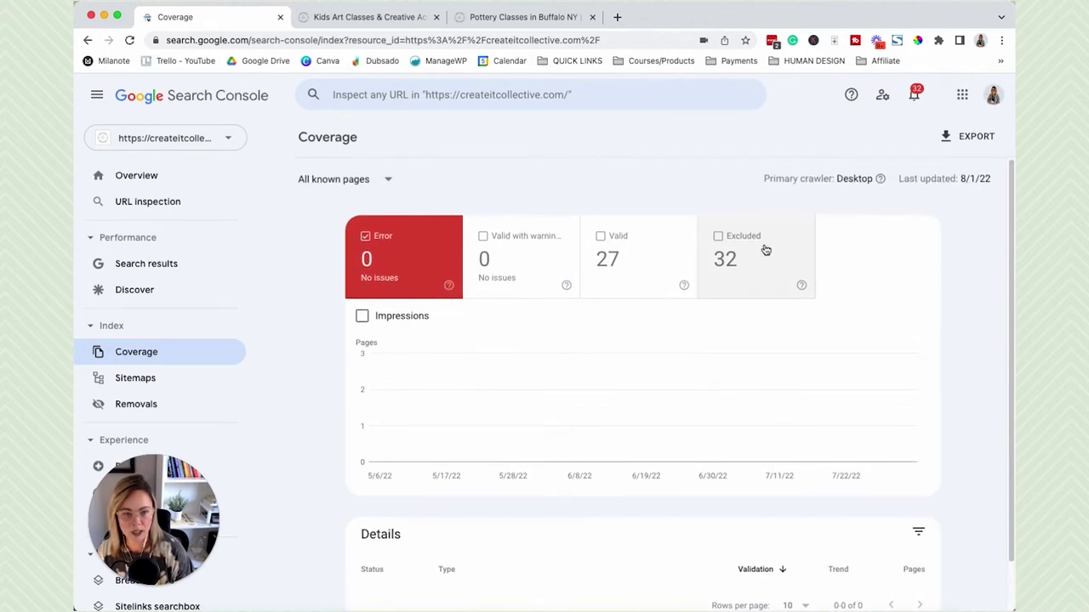
- Show excluded pages on the Coverage chart and scroll through the exclusion reasons
{"action": "left_click", "coordinate": [765, 249]}
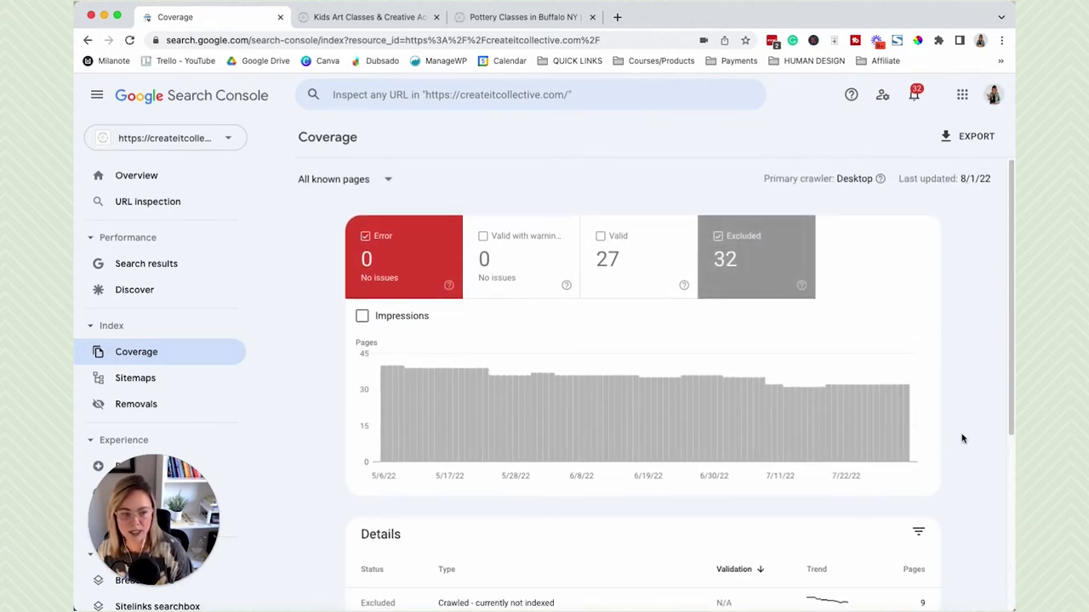
{"action": "scroll", "coordinate": [985, 439], "scroll_direction": "down", "scroll_amount": 1}
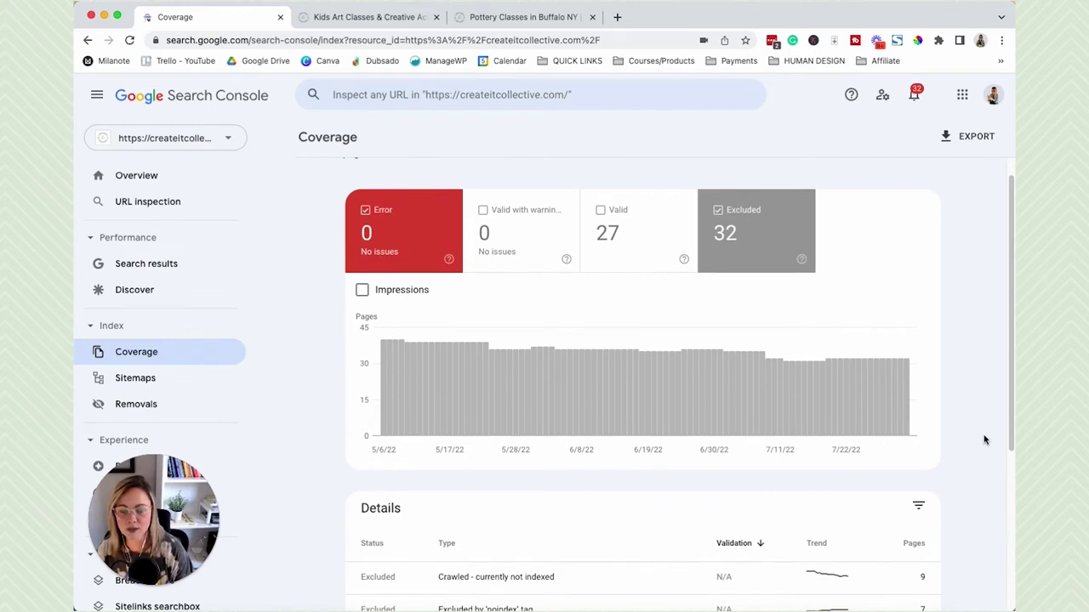
{"action": "scroll", "coordinate": [984, 439], "scroll_direction": "down", "scroll_amount": 2}
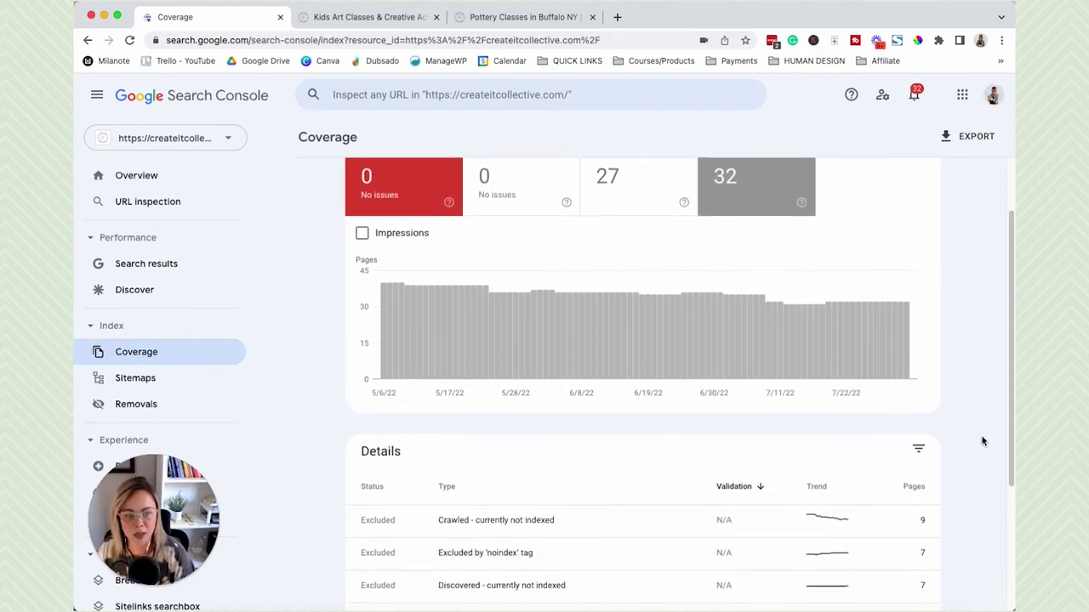
{"action": "scroll", "coordinate": [982, 439], "scroll_direction": "down", "scroll_amount": 4}
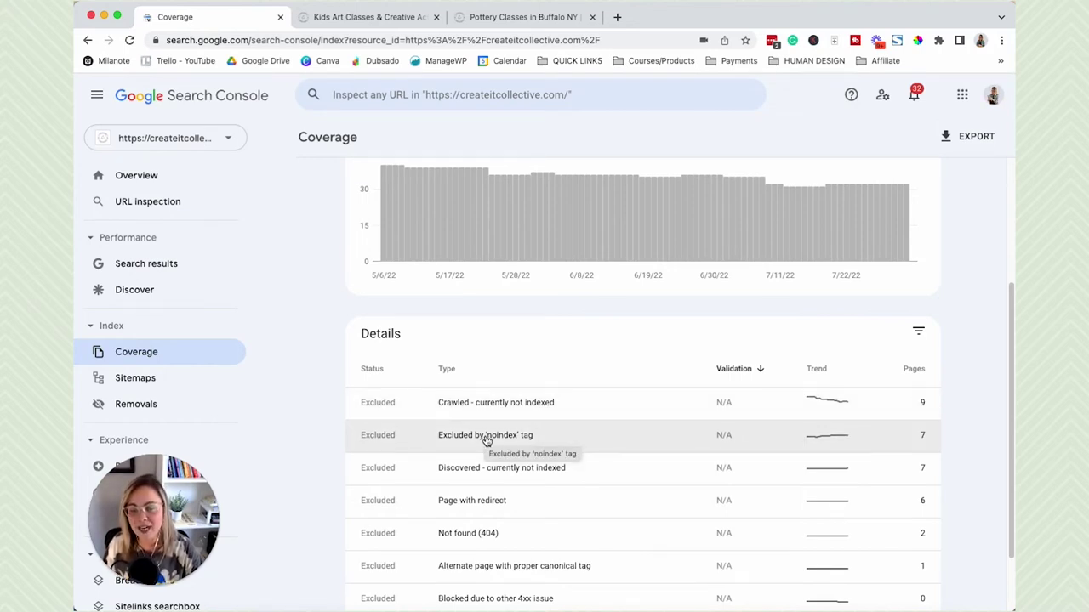
- Review the 'Excluded by noindex tag' pages, then go back to the Coverage overview
{"action": "left_click", "coordinate": [486, 435]}
{"action": "scroll", "coordinate": [637, 461], "scroll_direction": "down", "scroll_amount": 5}
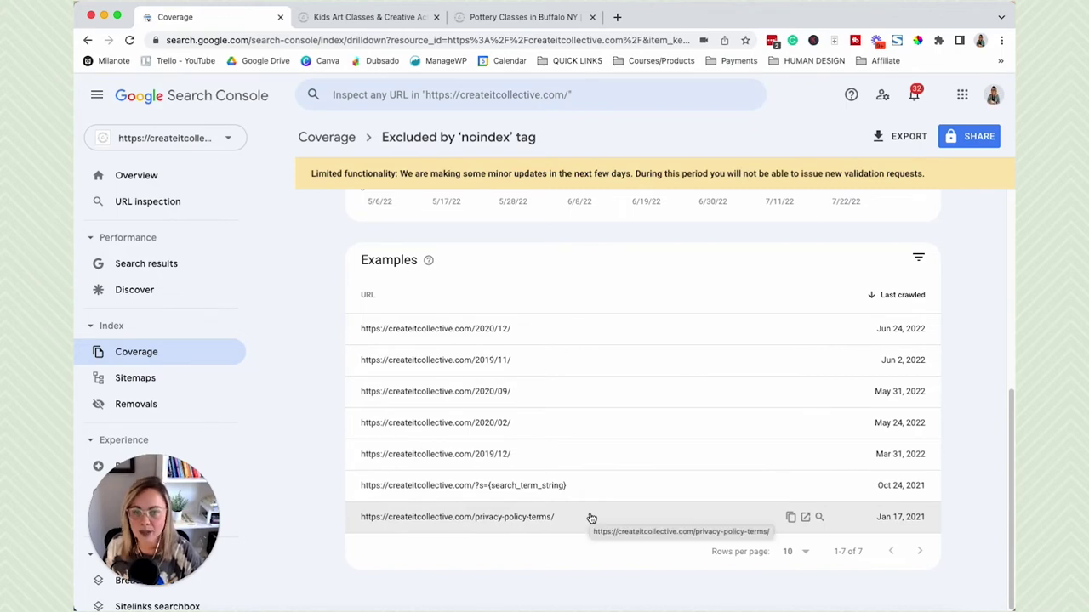
{"action": "scroll", "coordinate": [591, 518], "scroll_direction": "up", "scroll_amount": 3}
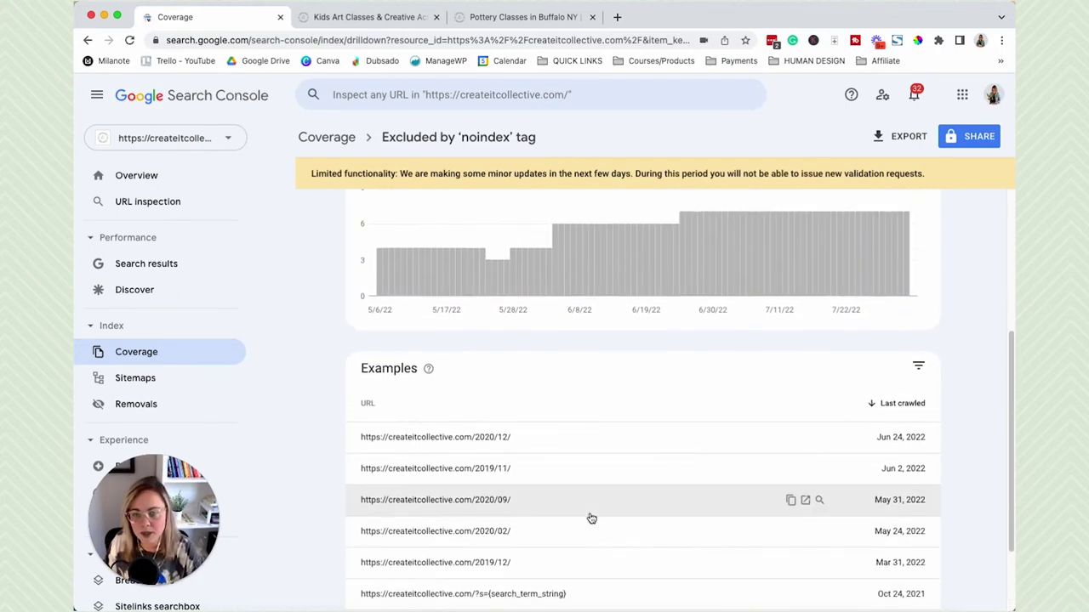
{"action": "scroll", "coordinate": [587, 497], "scroll_direction": "up", "scroll_amount": 5}
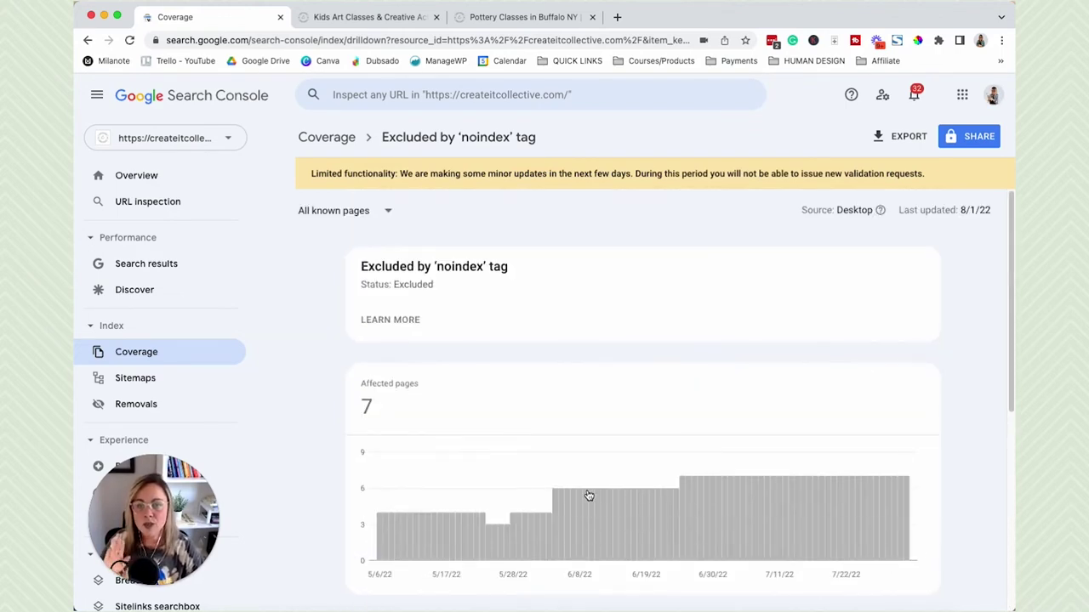
{"action": "left_click", "coordinate": [346, 141]}
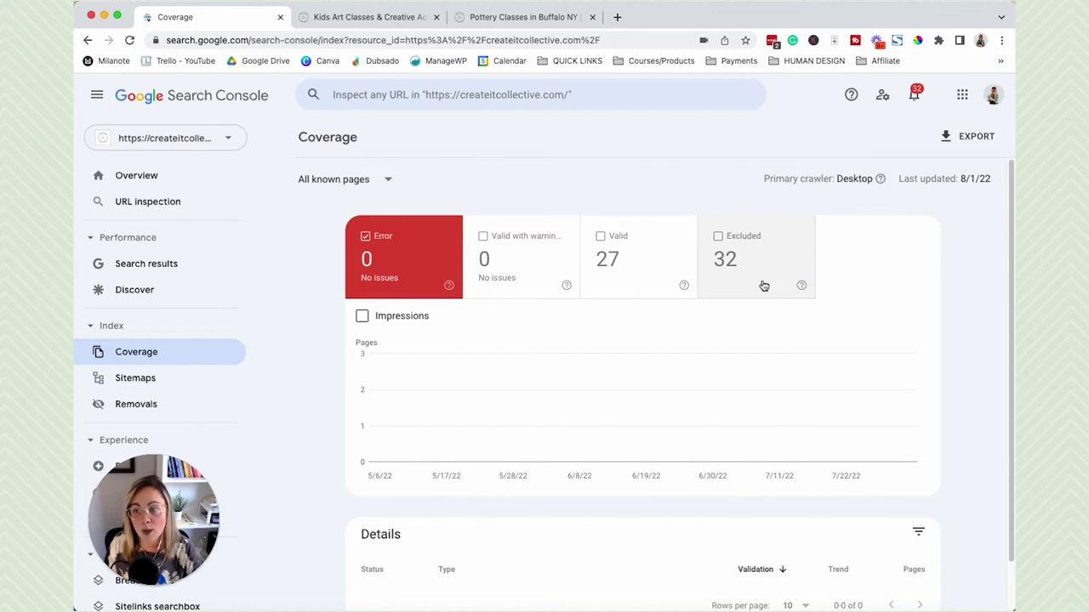
{"action": "scroll", "coordinate": [960, 520], "scroll_direction": "down", "scroll_amount": 1}
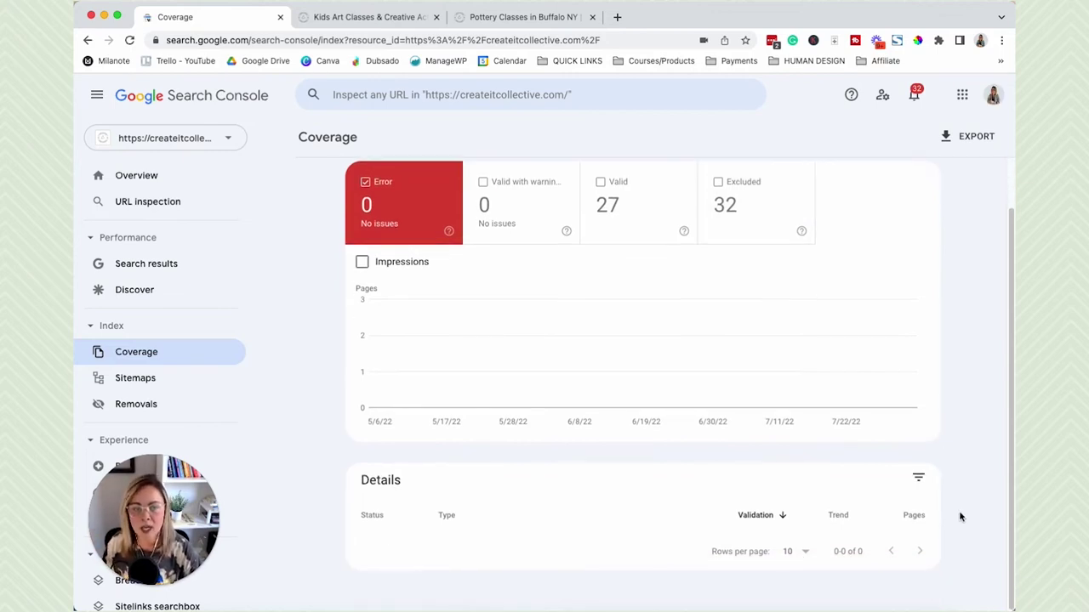
{"action": "left_click", "coordinate": [801, 218]}
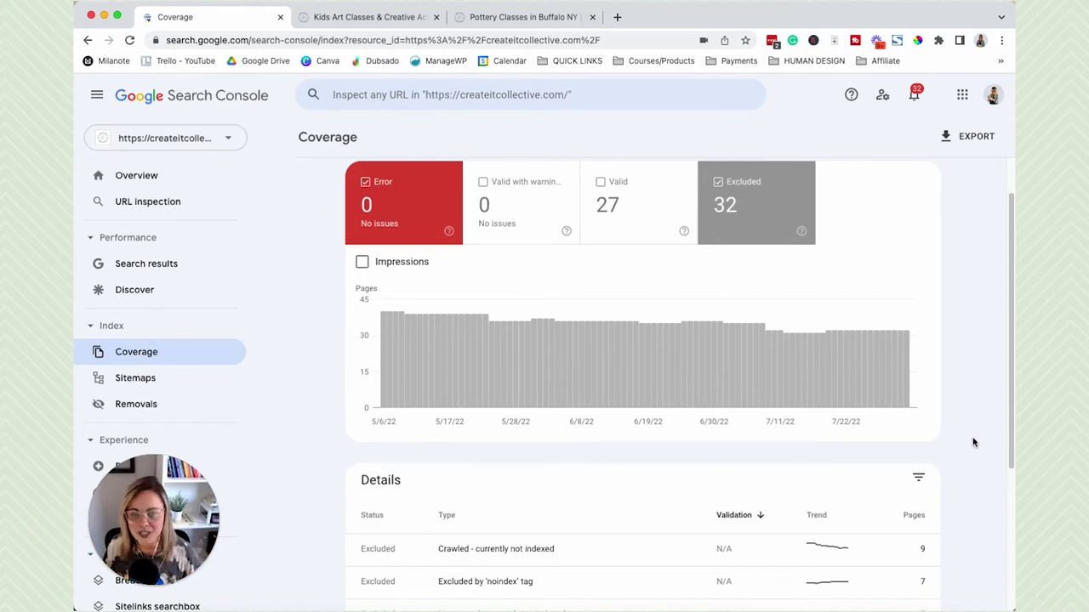
{"action": "scroll", "coordinate": [974, 443], "scroll_direction": "down", "scroll_amount": 4}
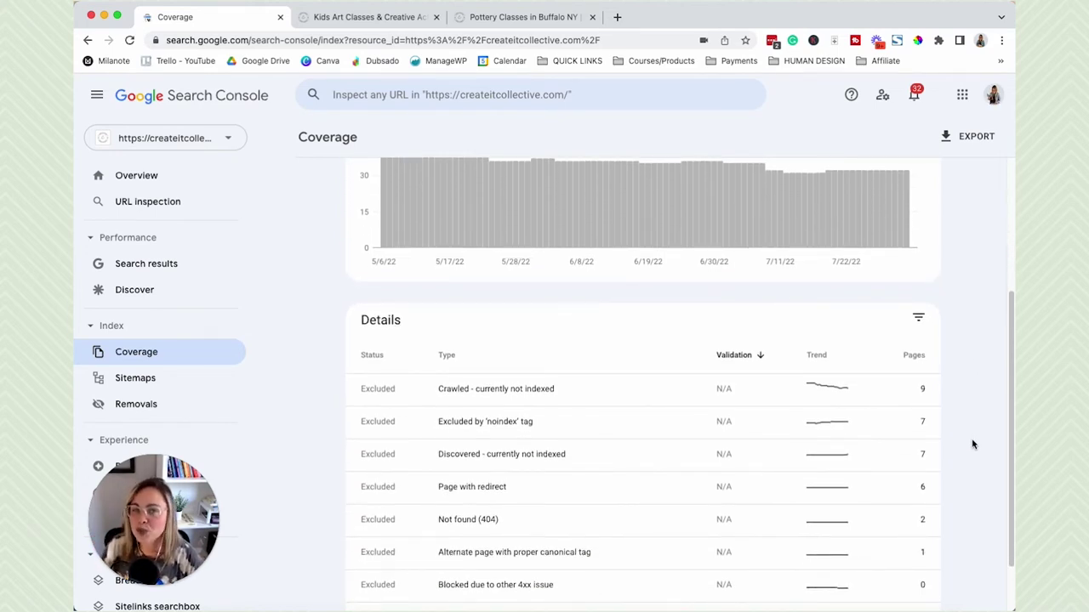
{"action": "scroll", "coordinate": [963, 474], "scroll_direction": "down", "scroll_amount": 2}
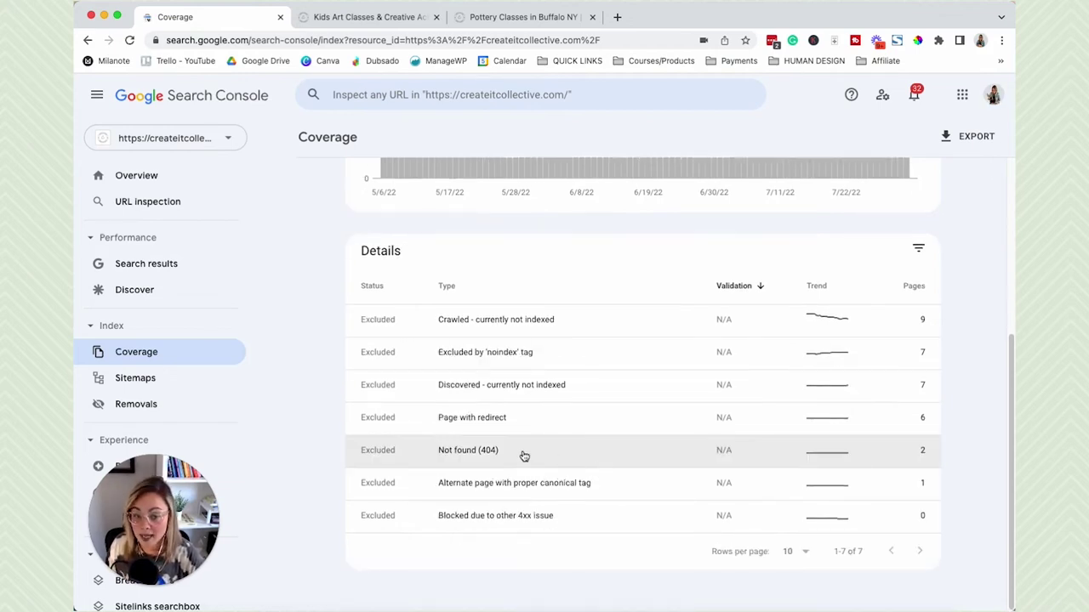
{"action": "left_click", "coordinate": [510, 455]}
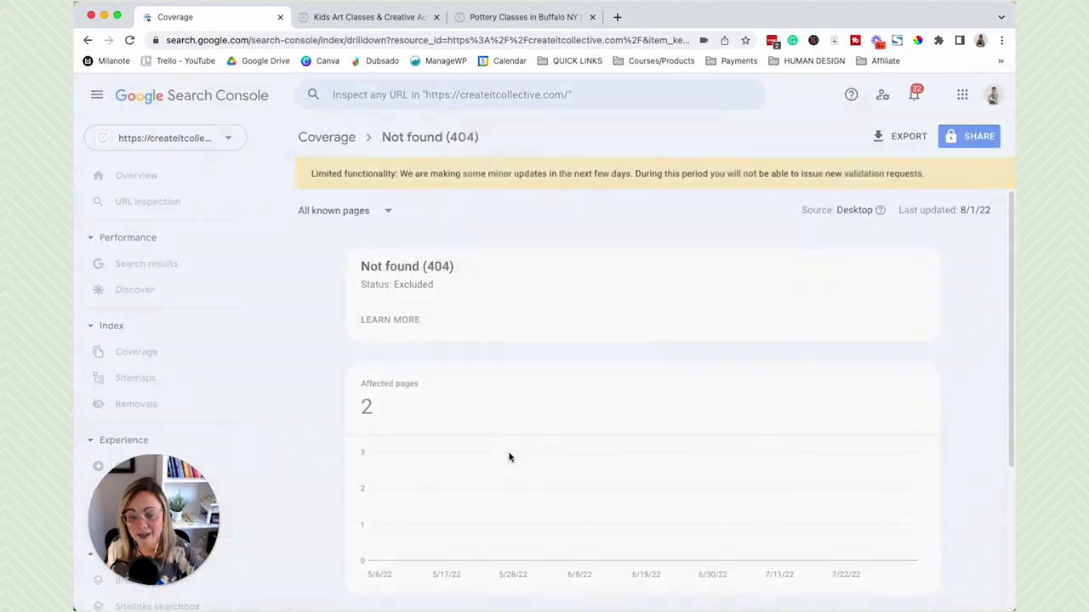
{"action": "scroll", "coordinate": [710, 473], "scroll_direction": "down", "scroll_amount": 3}
{"action": "scroll", "coordinate": [710, 475], "scroll_direction": "down", "scroll_amount": 2}
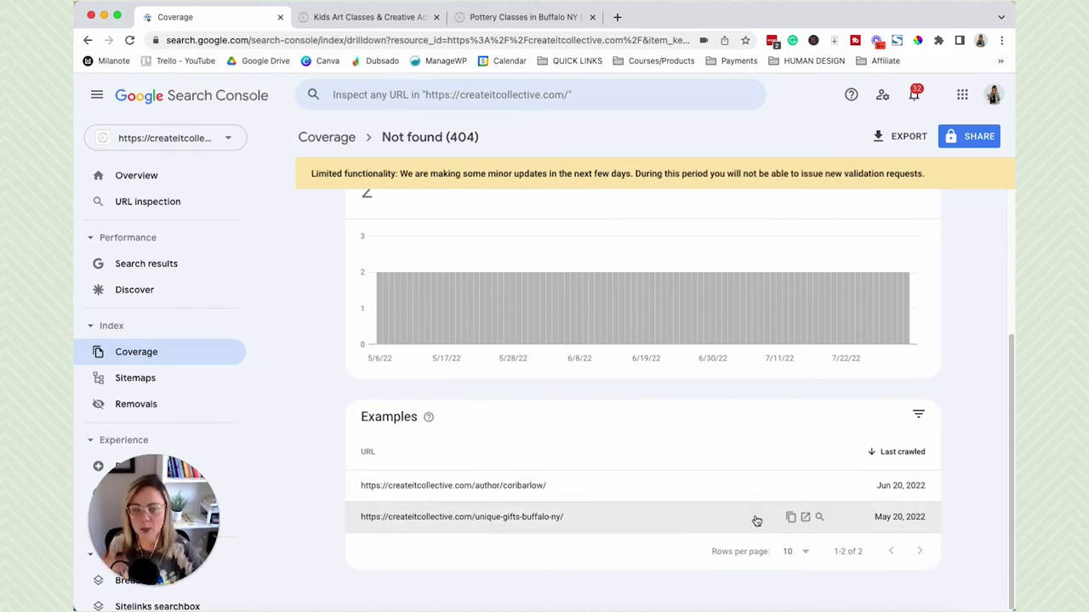
{"action": "scroll", "coordinate": [566, 544], "scroll_direction": "up", "scroll_amount": 5}
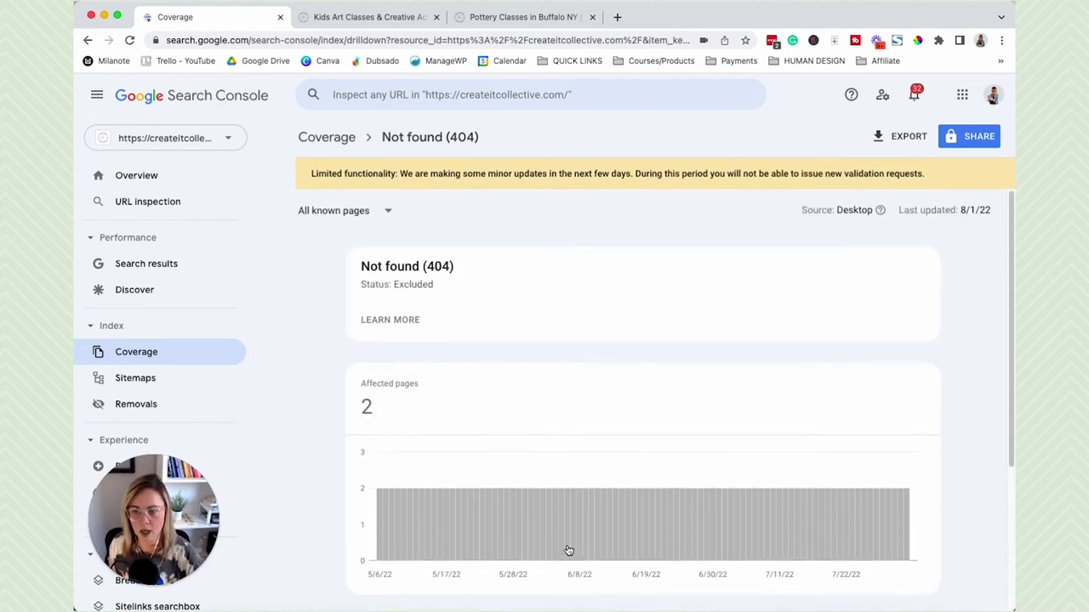
{"action": "left_click", "coordinate": [340, 140]}
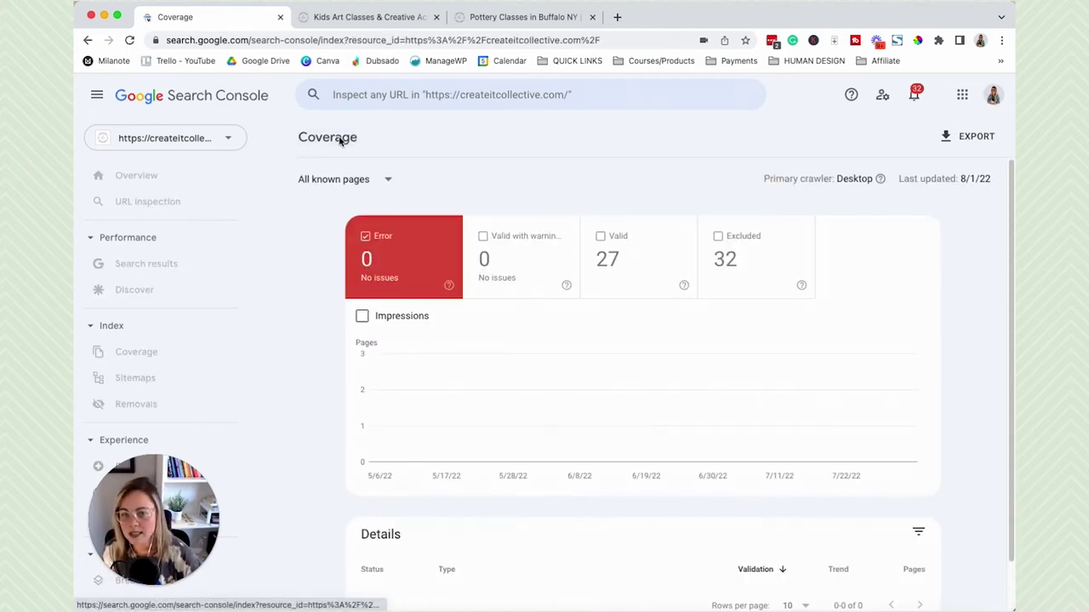
{"action": "scroll", "coordinate": [585, 499], "scroll_direction": "down", "scroll_amount": 1}
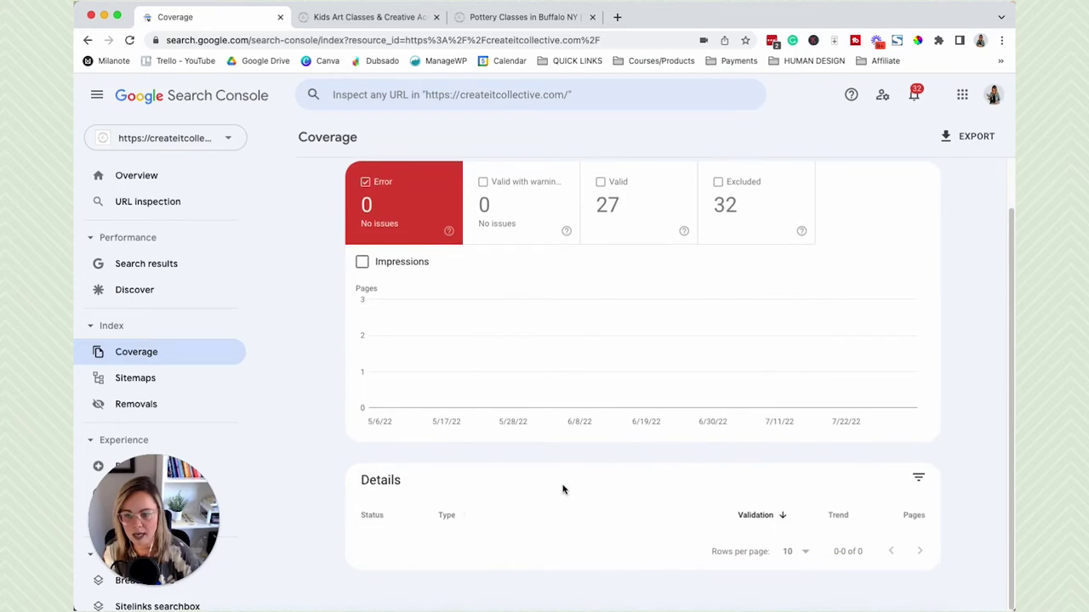
{"action": "scroll", "coordinate": [383, 416], "scroll_direction": "up", "scroll_amount": 1}
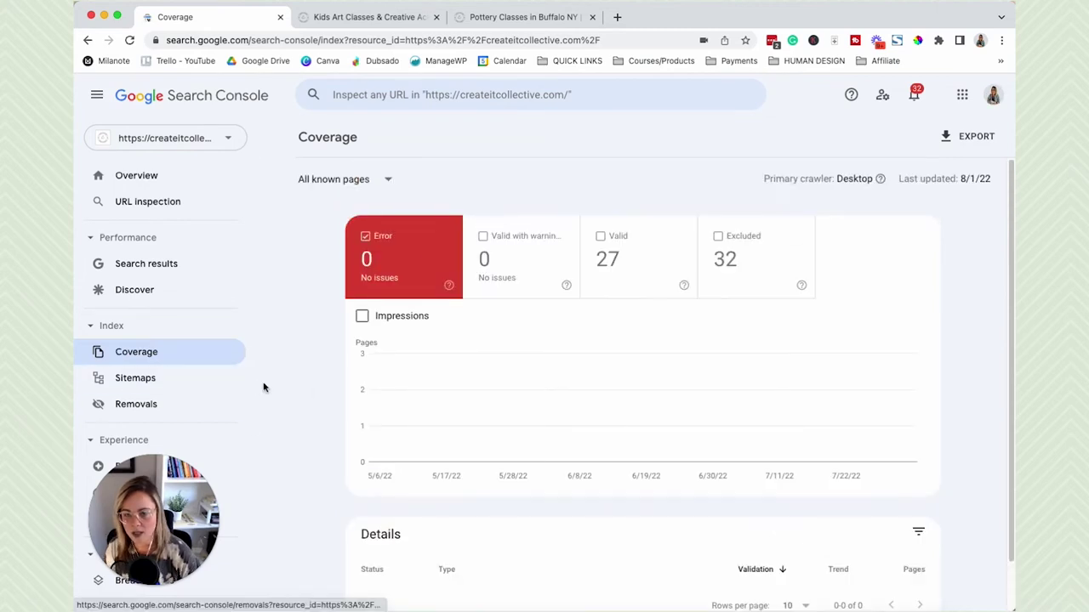
- Review the Sitemaps report showing /sitemap_index.xml with status Success and 33 URLs
{"action": "left_click", "coordinate": [201, 384]}
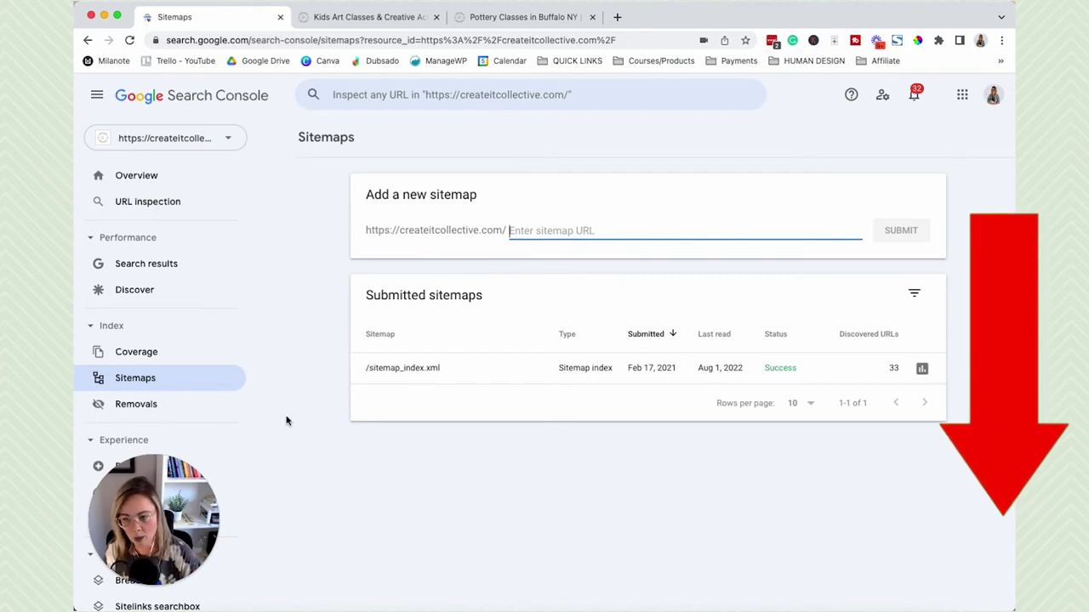
- Switch to the Removals report
{"action": "left_click", "coordinate": [188, 407]}
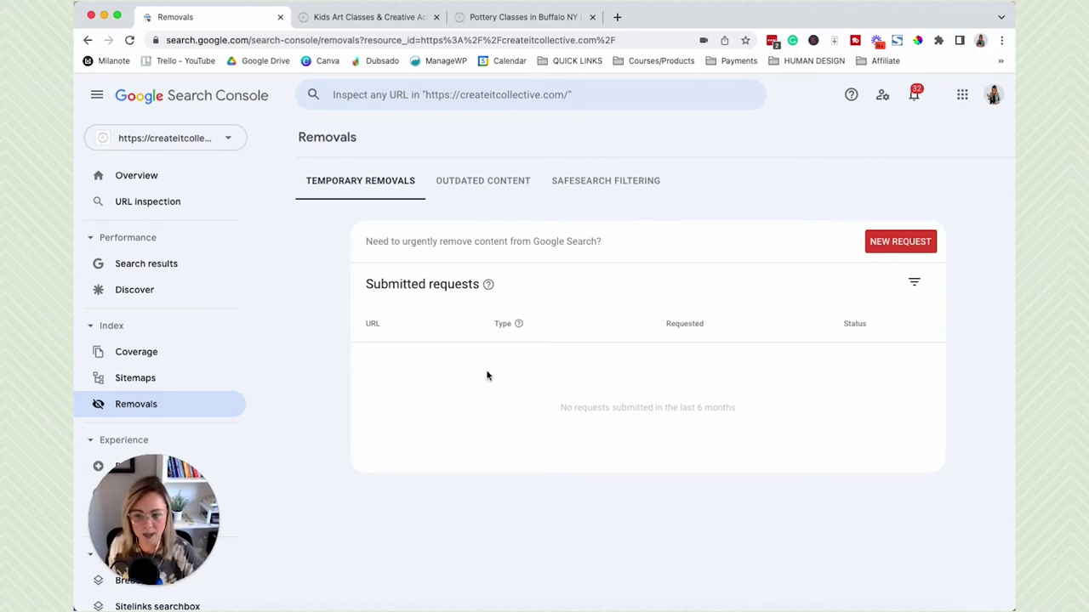
- Open Manual actions under Security & Manual Actions in the sidebar
{"action": "scroll", "coordinate": [239, 365], "scroll_direction": "down", "scroll_amount": 3}
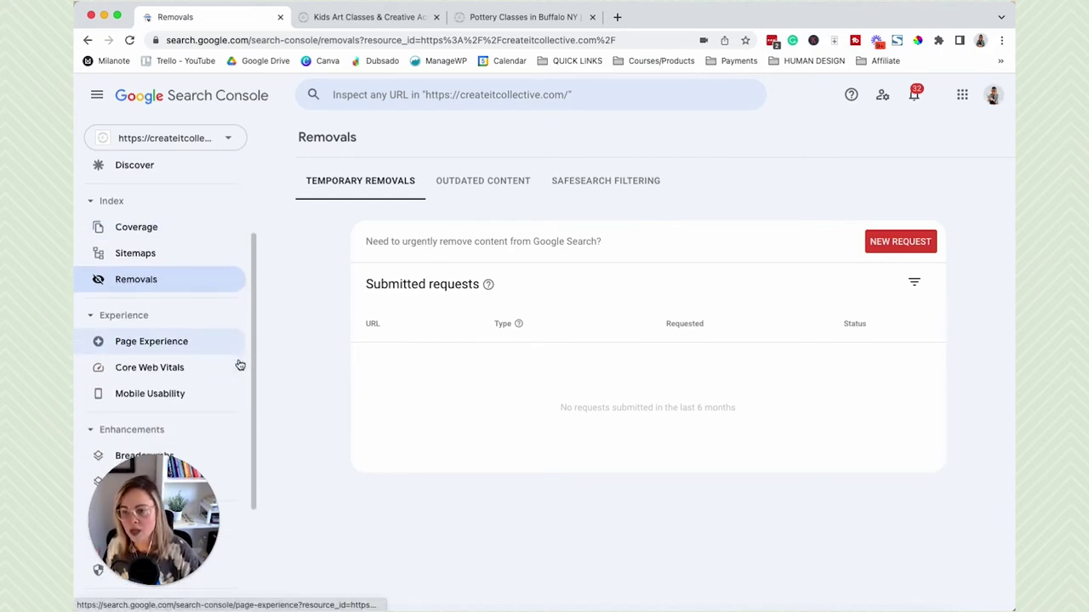
{"action": "left_click_drag", "start_coordinate": [165, 485], "coordinate": [322, 485]}
{"action": "scroll", "coordinate": [186, 476], "scroll_direction": "down", "scroll_amount": 4}
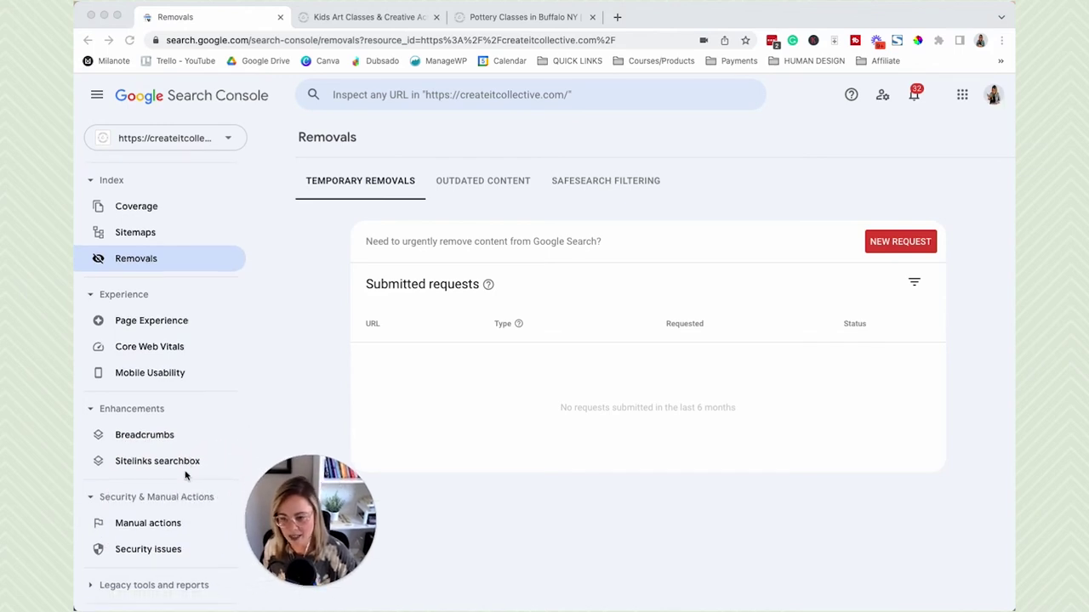
{"action": "left_click", "coordinate": [168, 376]}
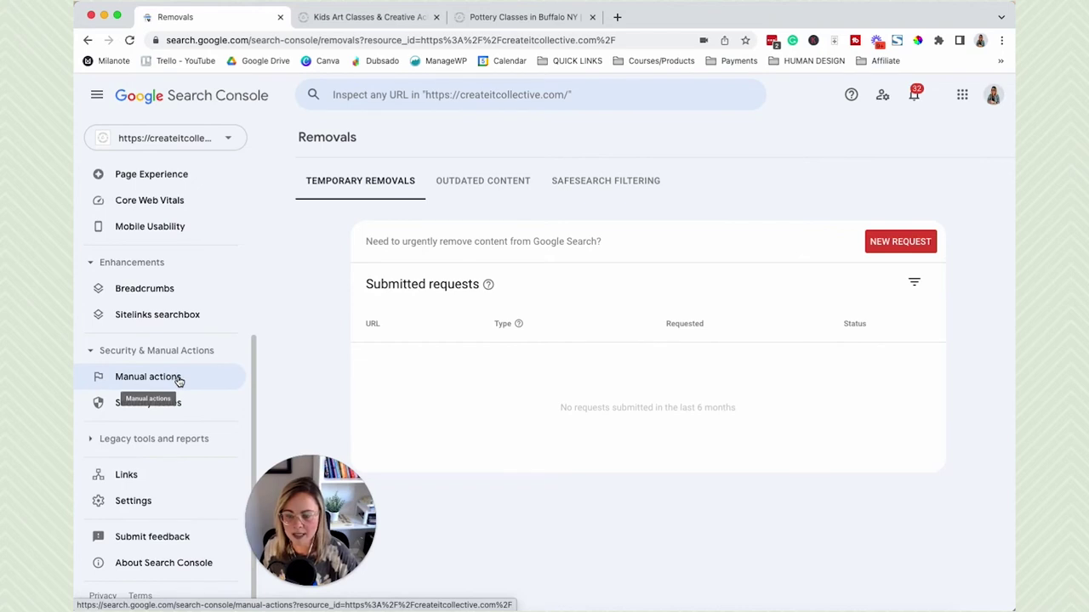
{"action": "left_click", "coordinate": [178, 379]}
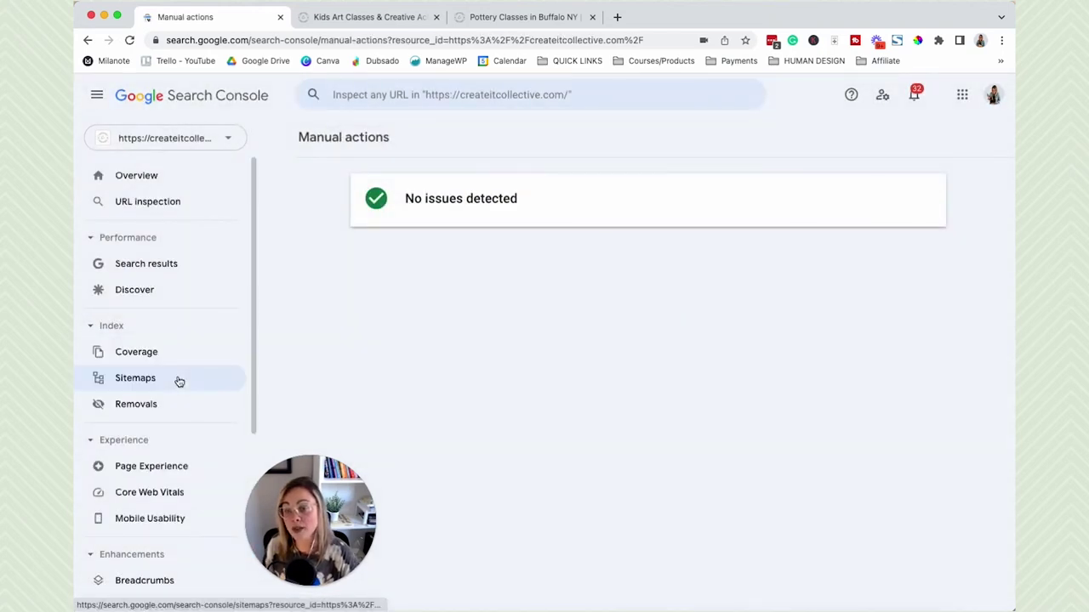
- Open the Security issues report under Security & Manual Actions
{"action": "scroll", "coordinate": [175, 405], "scroll_direction": "down", "scroll_amount": 7}
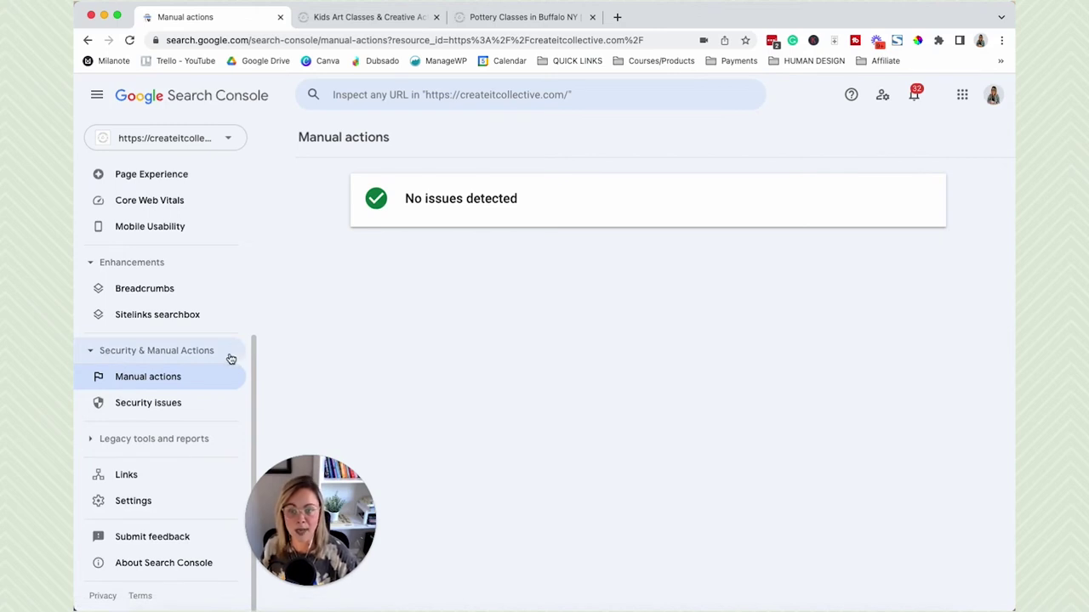
{"action": "left_click", "coordinate": [187, 406]}
{"action": "left_click_drag", "start_coordinate": [305, 485], "coordinate": [187, 507]}
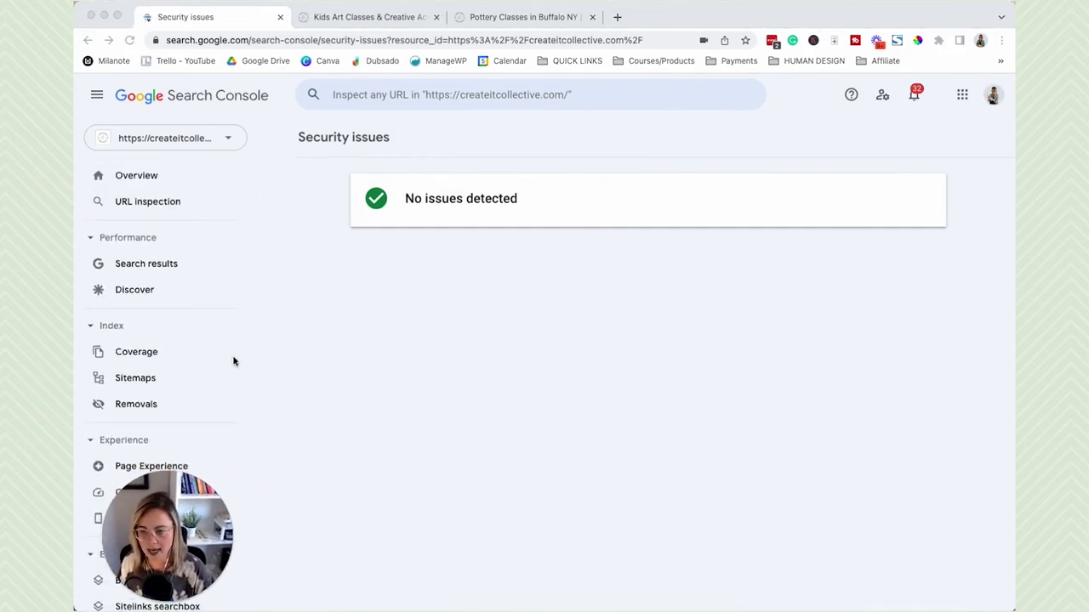
{"action": "left_click", "coordinate": [277, 304]}
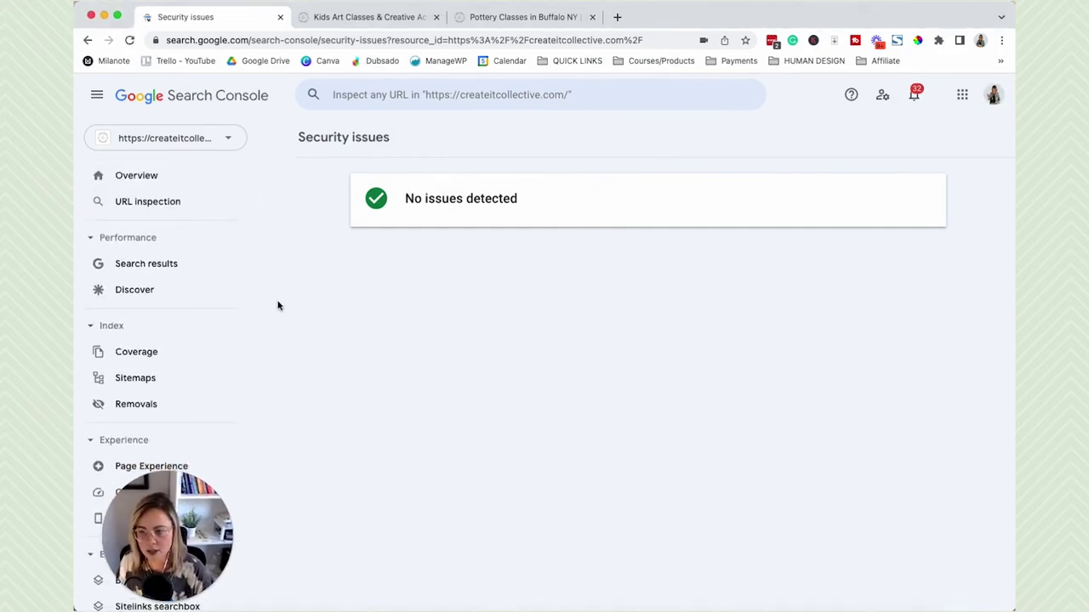
- Copy the kids-art-classes-buffalo article URL and submit it to URL inspection
{"action": "left_click", "coordinate": [133, 207]}
{"action": "left_click", "coordinate": [366, 19]}
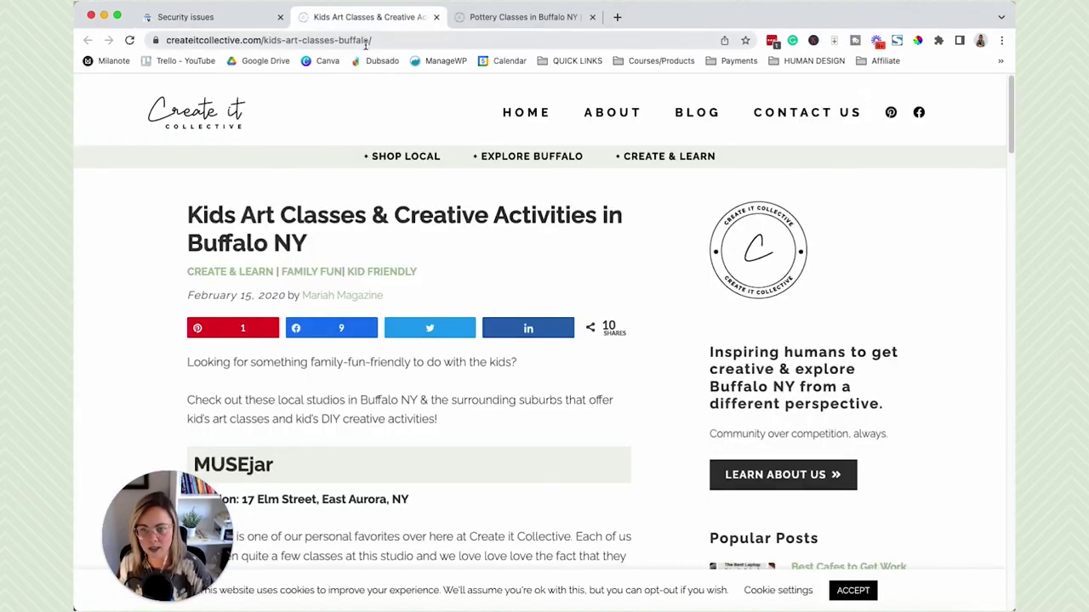
{"action": "left_click", "coordinate": [355, 38]}
{"action": "key", "text": "super+c"}
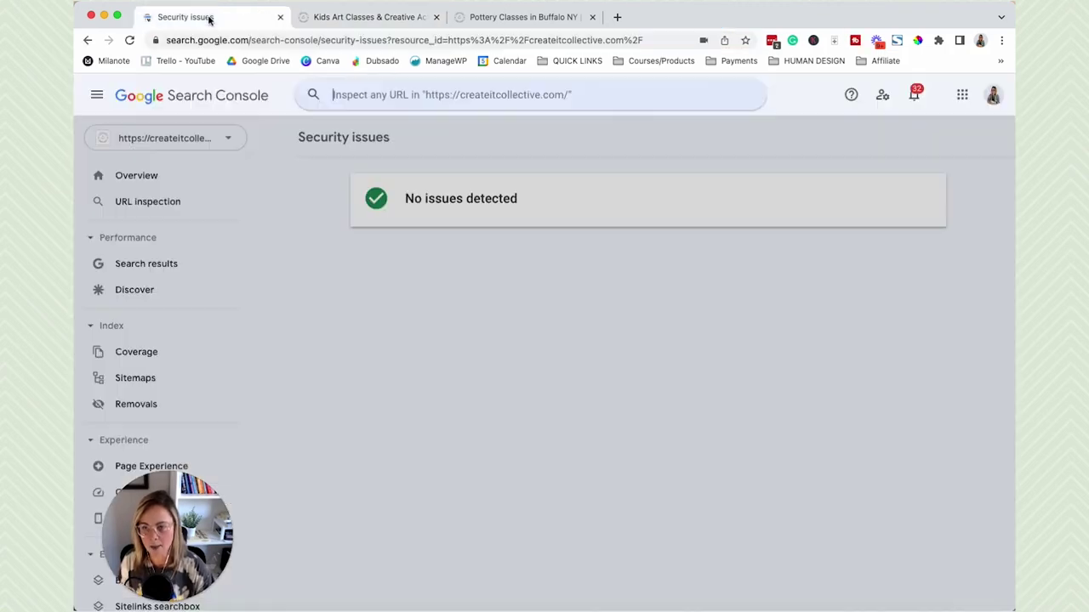
{"action": "left_click", "coordinate": [207, 18]}
{"action": "key", "text": "super+v"}
{"action": "key", "text": "Return"}
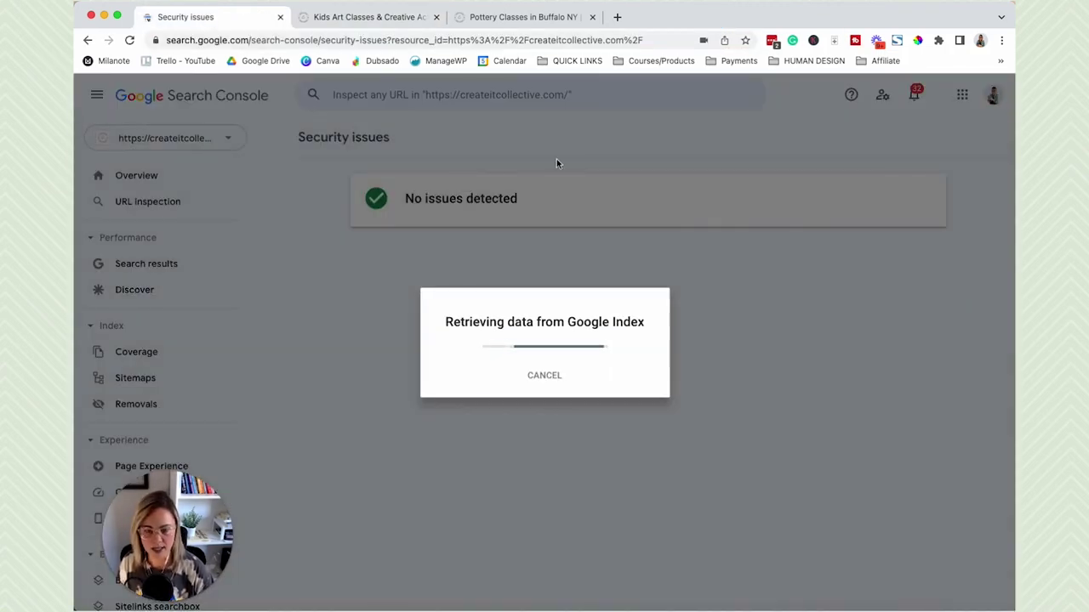